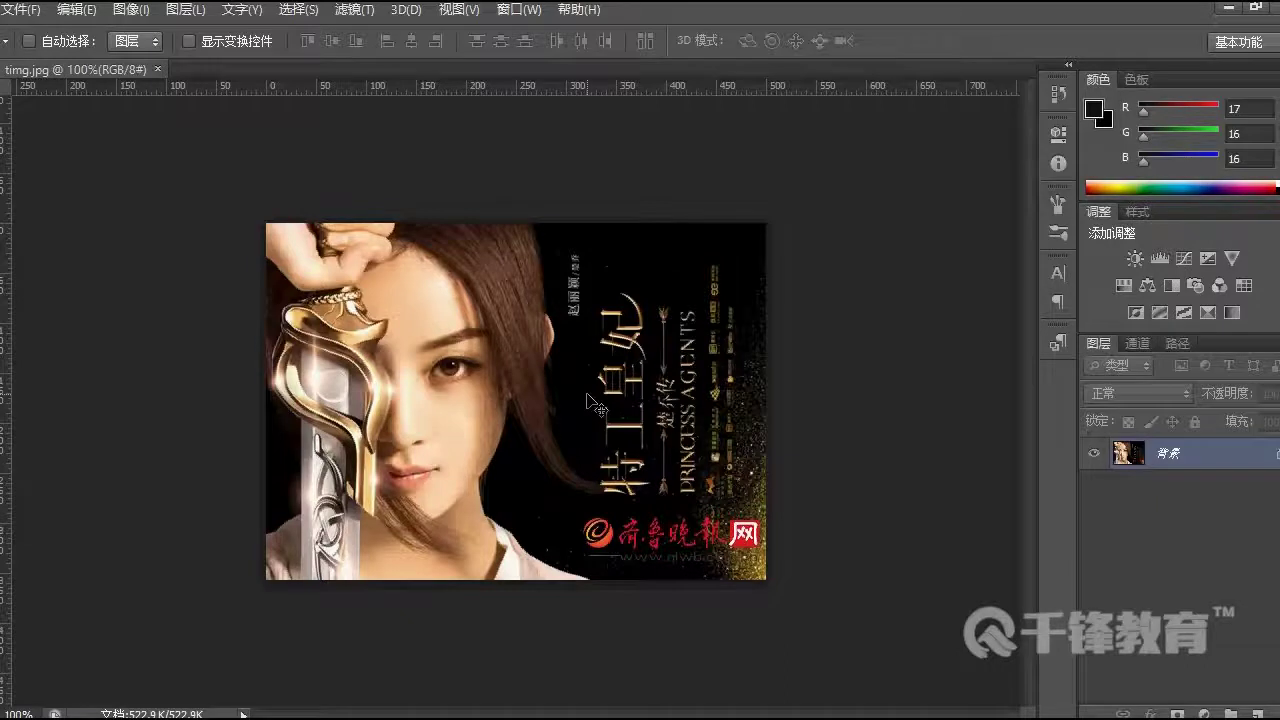
Step: Copy the whole timg.jpg image into a new 500 × 357 pixel RGB document with a white background
{"action": "key", "text": "ctrl+c"}
{"action": "key", "text": "ctrl+n"}
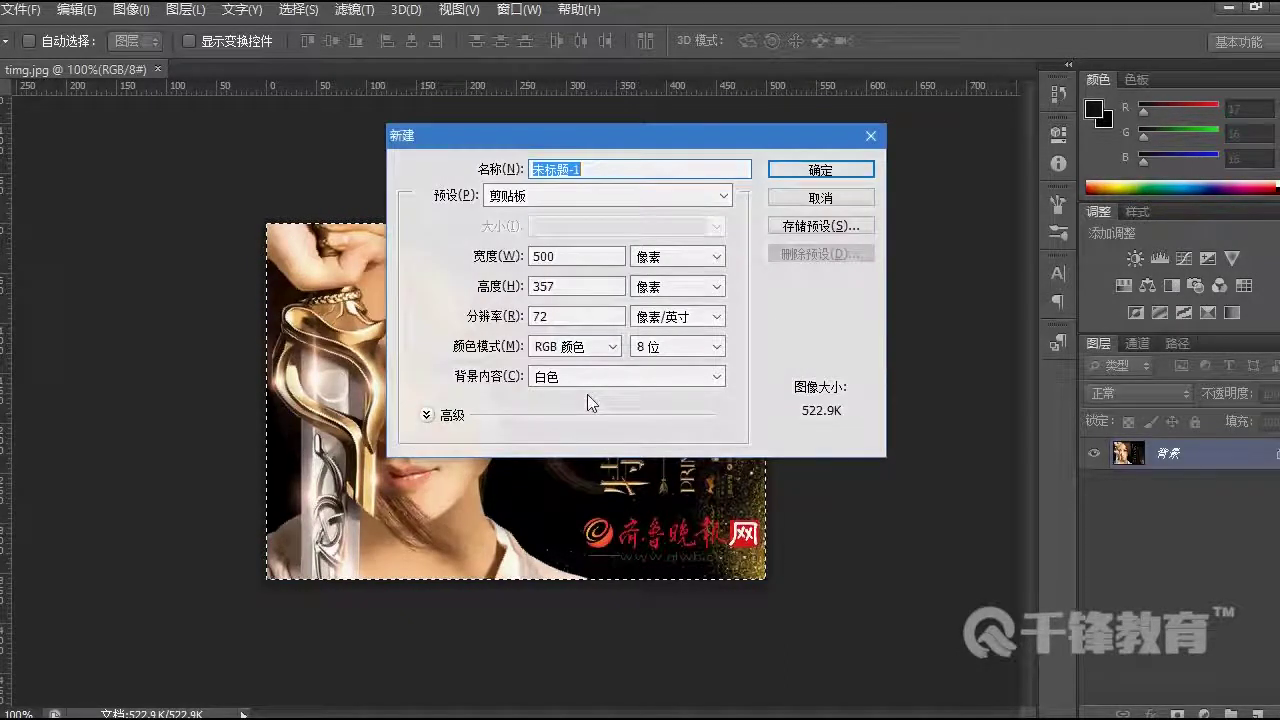
{"action": "key", "text": "Return"}
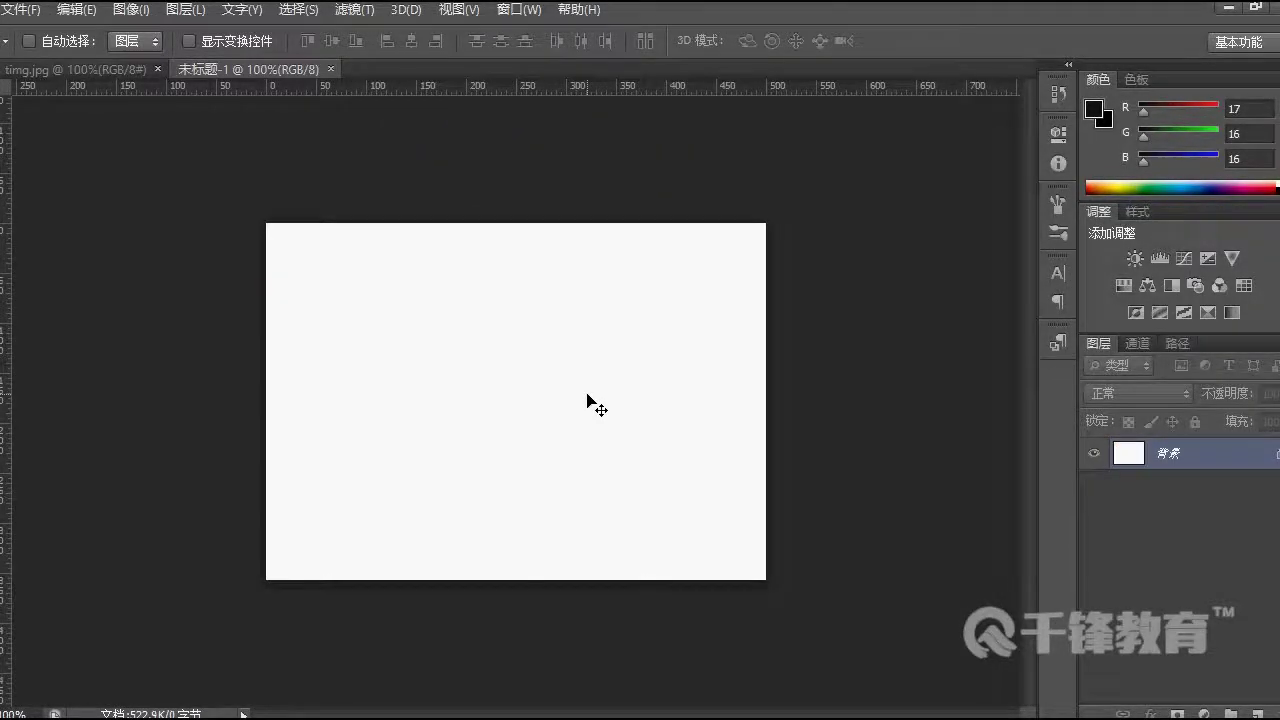
{"action": "key", "text": "ctrl+v"}
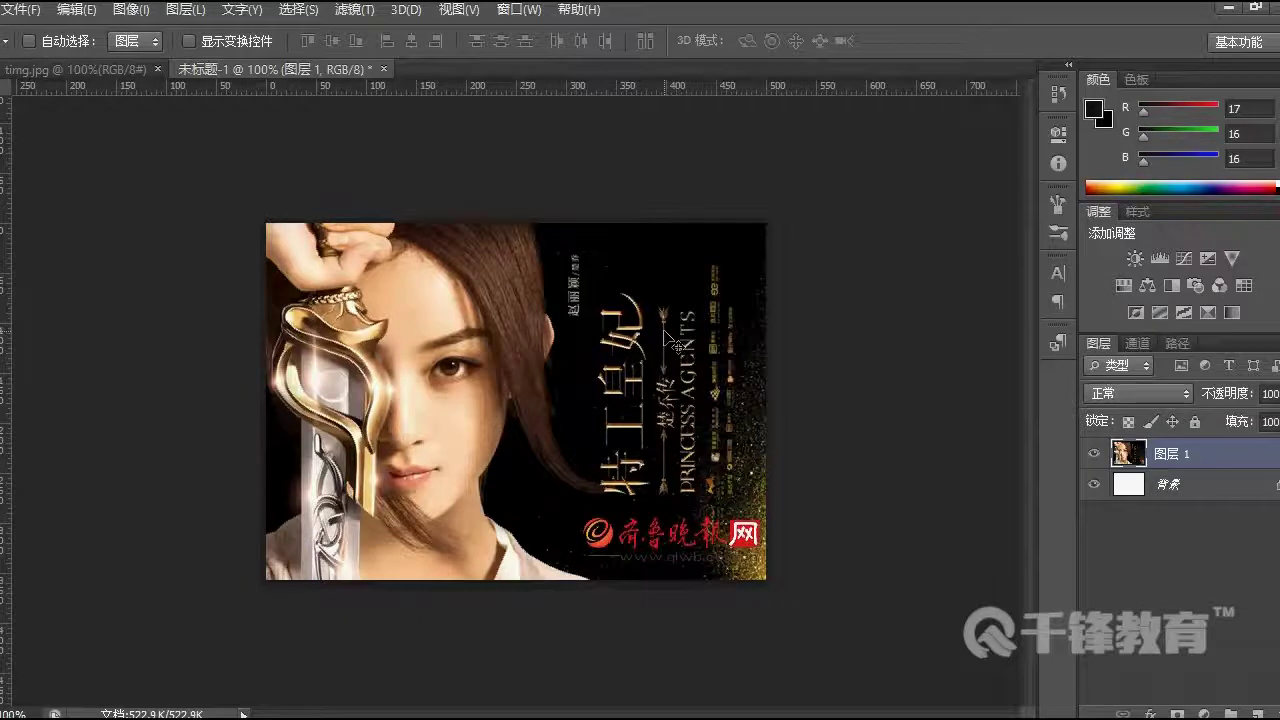
Step: Lasso the black title area beside the woman's hair and shoulder and copy it to a new layer
{"action": "key", "text": "m"}
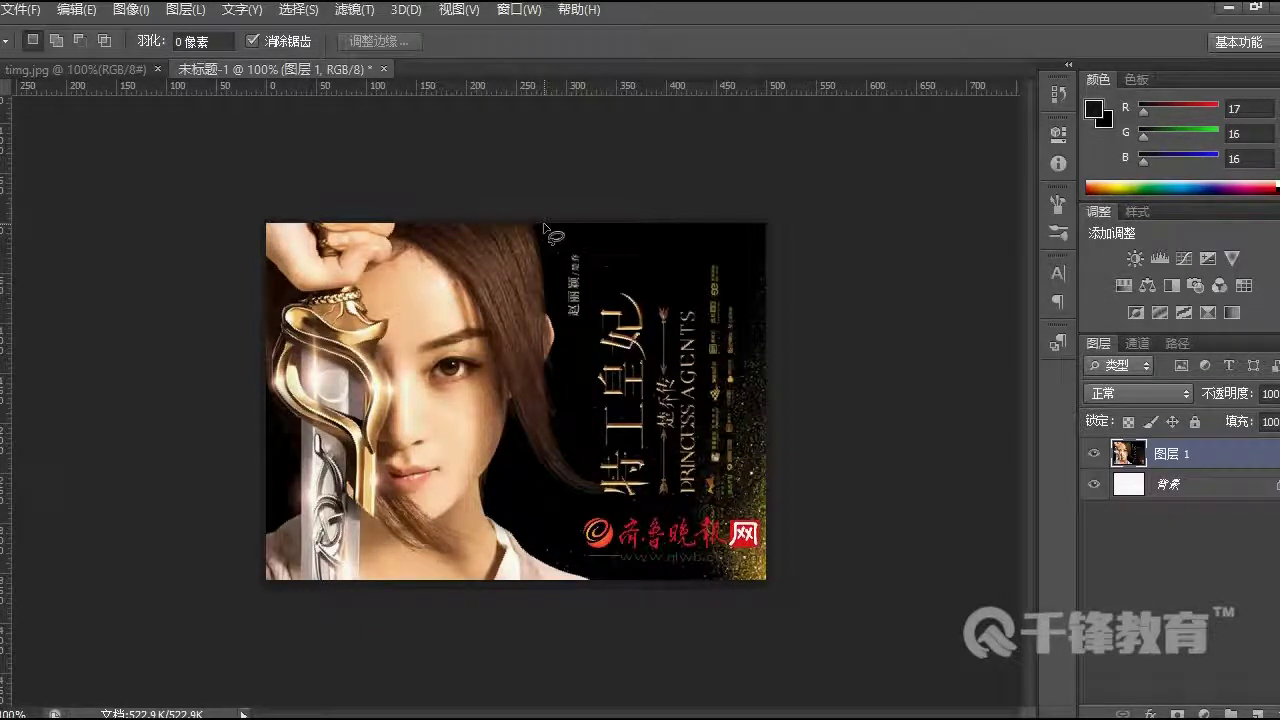
{"action": "mouse_move", "coordinate": [541, 228]}
{"action": "left_mouse_down"}
{"action": "mouse_move", "coordinate": [563, 406]}
{"action": "mouse_move", "coordinate": [604, 487]}
{"action": "mouse_move", "coordinate": [595, 502]}
{"action": "mouse_move", "coordinate": [531, 478]}
{"action": "mouse_move", "coordinate": [510, 438]}
{"action": "mouse_move", "coordinate": [499, 486]}
{"action": "mouse_move", "coordinate": [509, 517]}
{"action": "mouse_move", "coordinate": [548, 560]}
{"action": "mouse_move", "coordinate": [607, 586]}
{"action": "mouse_move", "coordinate": [773, 603]}
{"action": "mouse_move", "coordinate": [782, 219]}
{"action": "mouse_move", "coordinate": [540, 228]}
{"action": "left_mouse_up"}
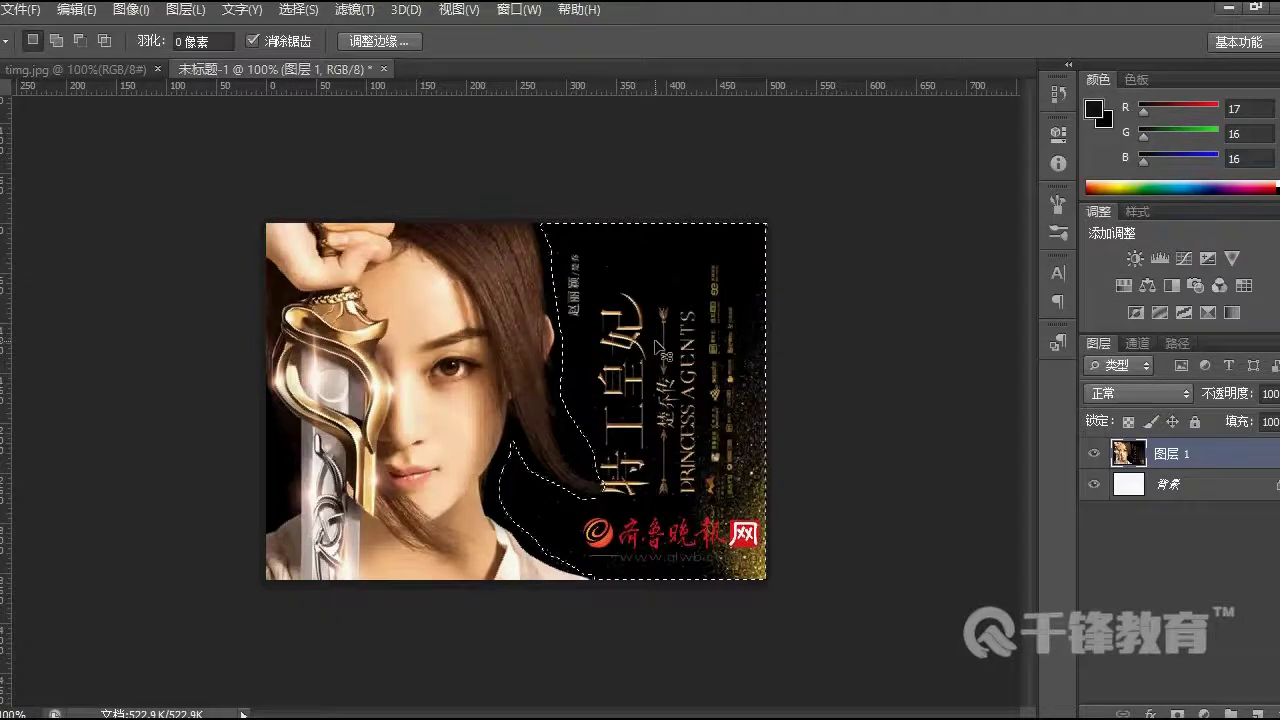
{"action": "key", "text": "ctrl+j"}
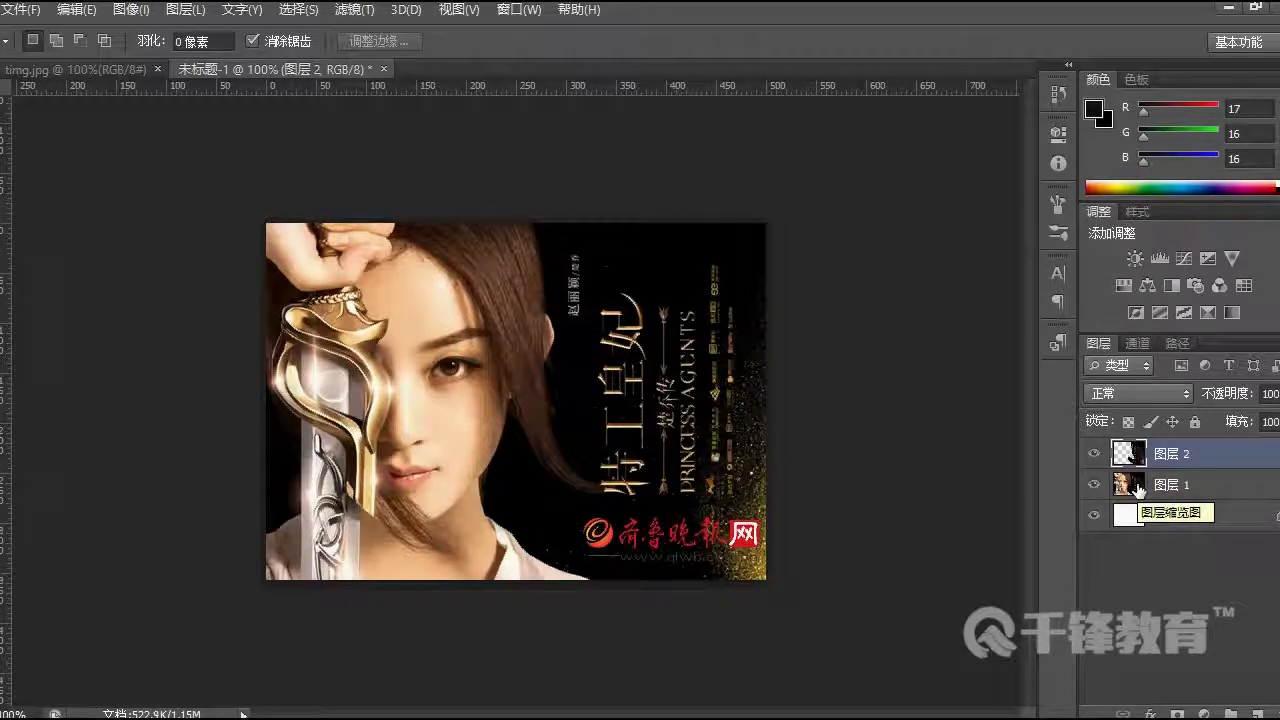
Step: On 图层 1, lasso the black title area beside the woman and delete it, then hide 图层 2
{"action": "left_click", "coordinate": [1139, 490]}
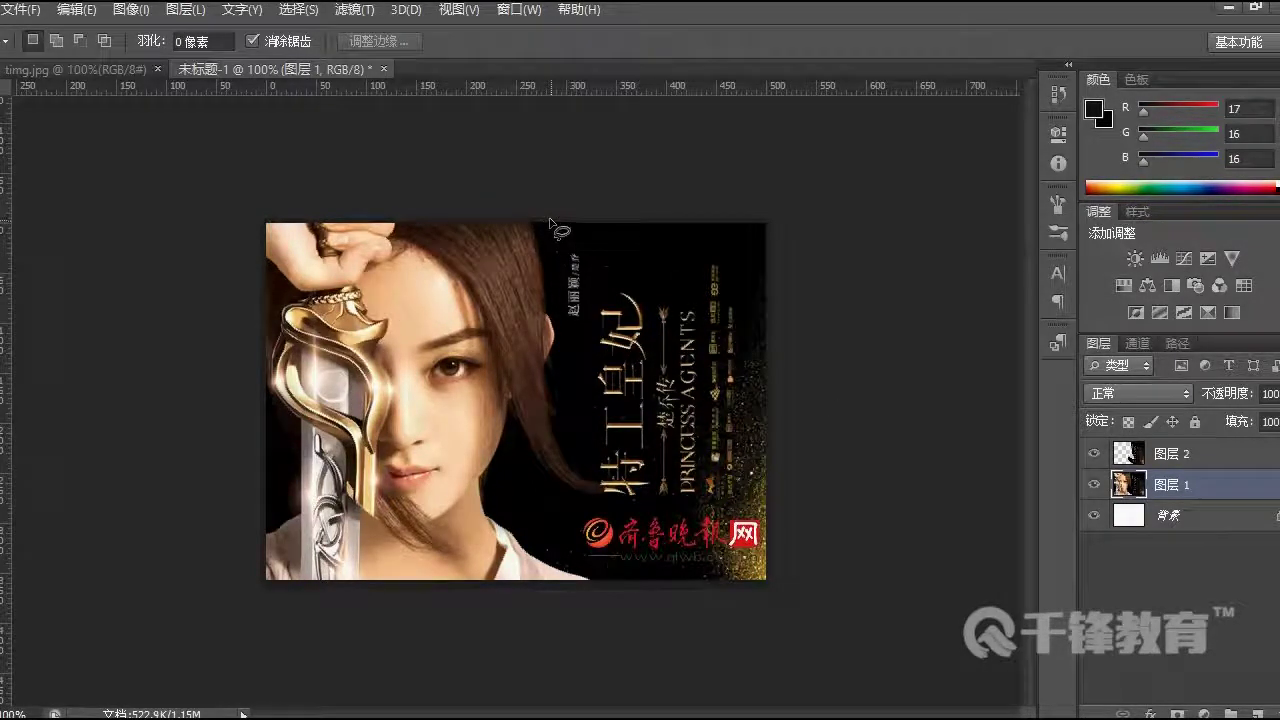
{"action": "mouse_move", "coordinate": [541, 222]}
{"action": "left_mouse_down"}
{"action": "mouse_move", "coordinate": [577, 443]}
{"action": "mouse_move", "coordinate": [604, 502]}
{"action": "mouse_move", "coordinate": [577, 522]}
{"action": "mouse_move", "coordinate": [588, 560]}
{"action": "mouse_move", "coordinate": [600, 586]}
{"action": "mouse_move", "coordinate": [680, 600]}
{"action": "mouse_move", "coordinate": [700, 585]}
{"action": "left_mouse_up"}
{"action": "mouse_move", "coordinate": [840, 522]}
{"action": "left_mouse_down"}
{"action": "mouse_move", "coordinate": [834, 209]}
{"action": "mouse_move", "coordinate": [797, 177]}
{"action": "mouse_move", "coordinate": [670, 170]}
{"action": "mouse_move", "coordinate": [542, 192]}
{"action": "left_mouse_up"}
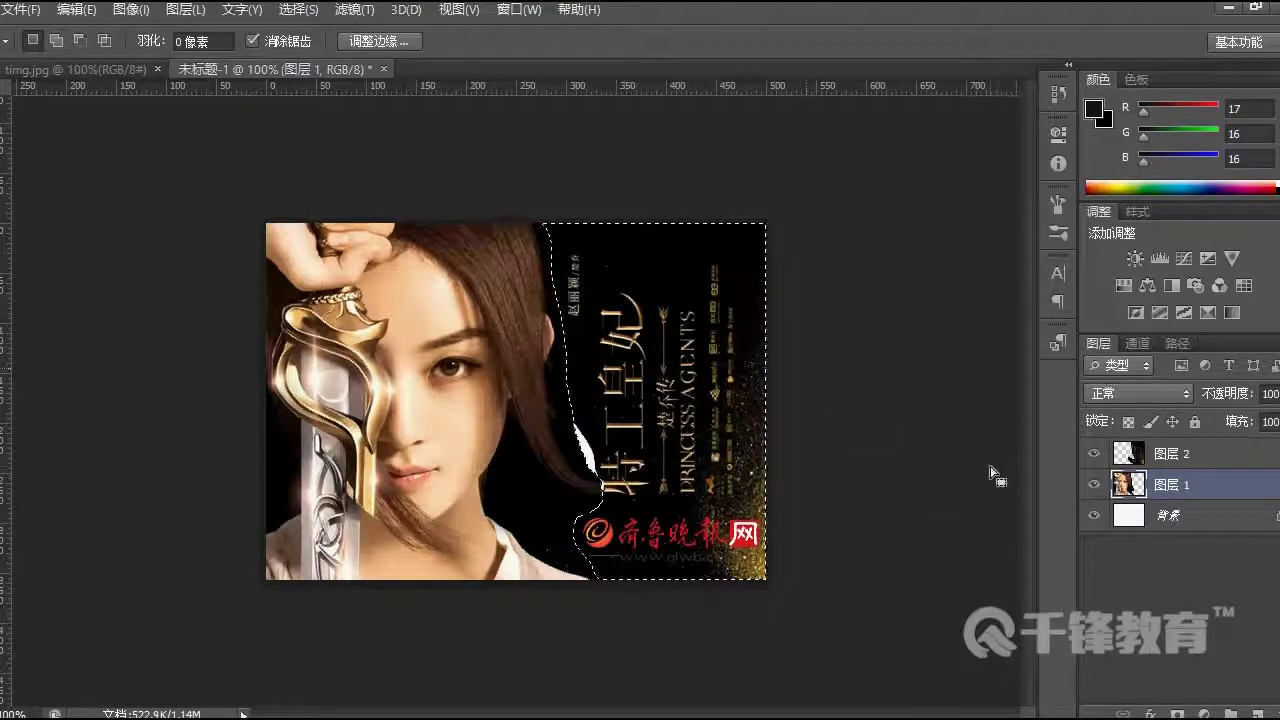
{"action": "left_click", "coordinate": [1096, 455]}
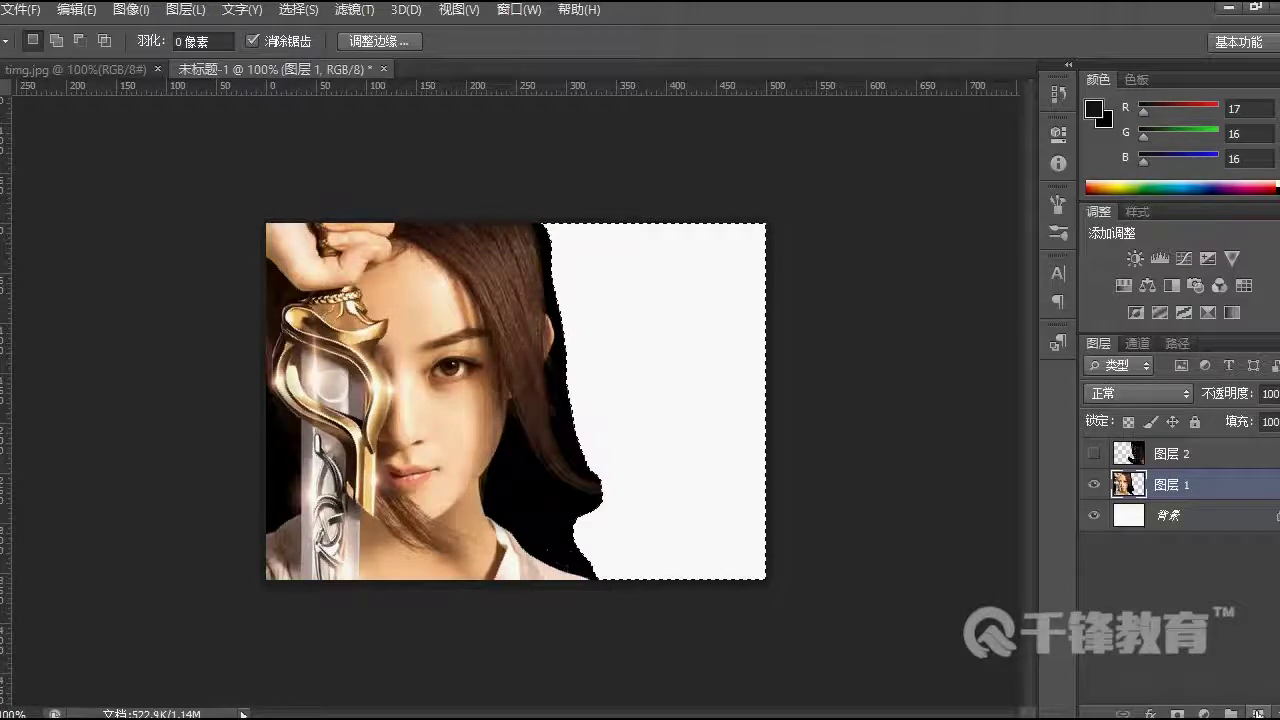
Step: Add a new layer beneath 图层 1, drop the selection, and fill the layer with the near-black foreground colour
{"action": "left_click", "coordinate": [1258, 711]}
{"action": "left_click_drag", "start_coordinate": [1217, 486], "coordinate": [1208, 518]}
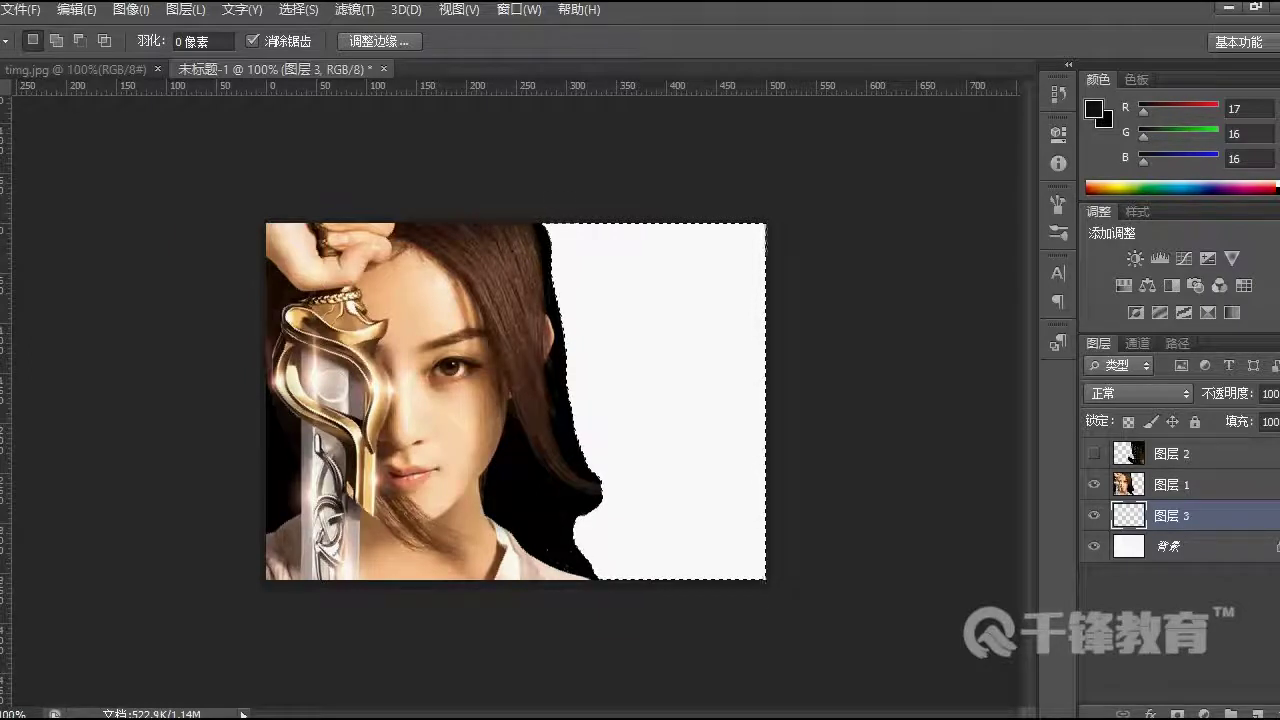
{"action": "key", "text": "ctrl+d"}
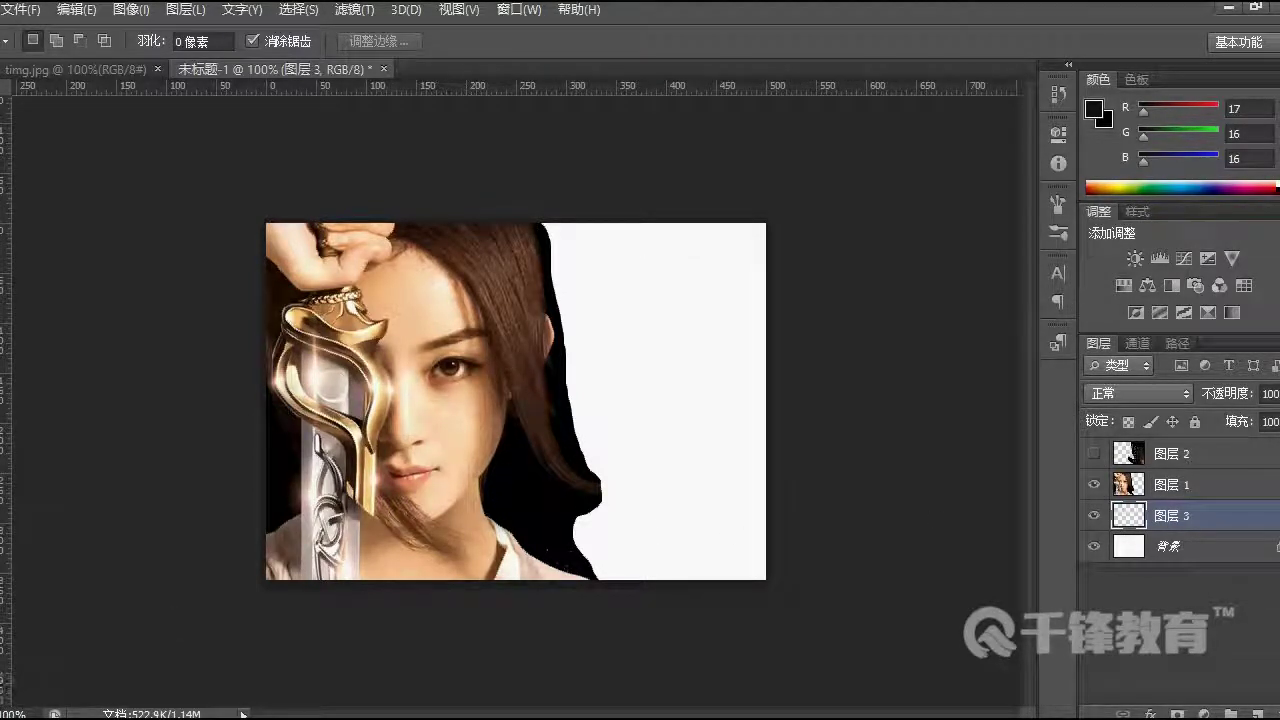
{"action": "left_click", "coordinate": [6, 652]}
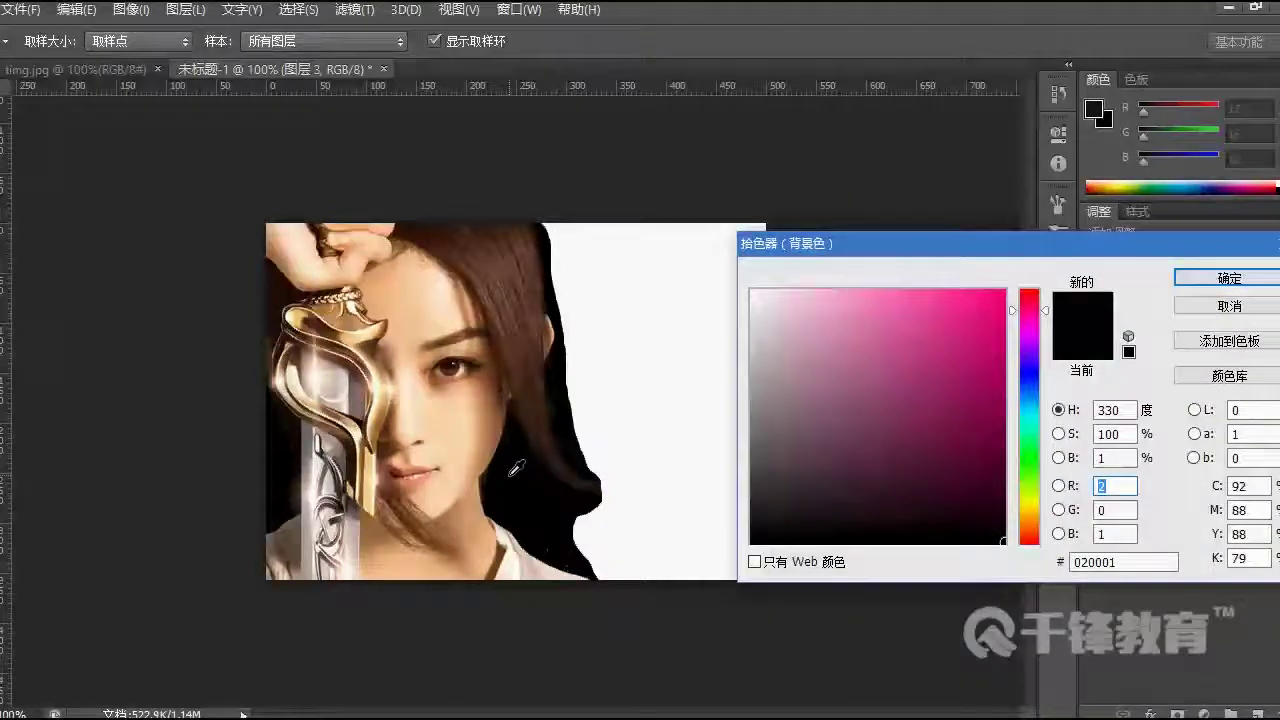
{"action": "left_click", "coordinate": [1229, 278]}
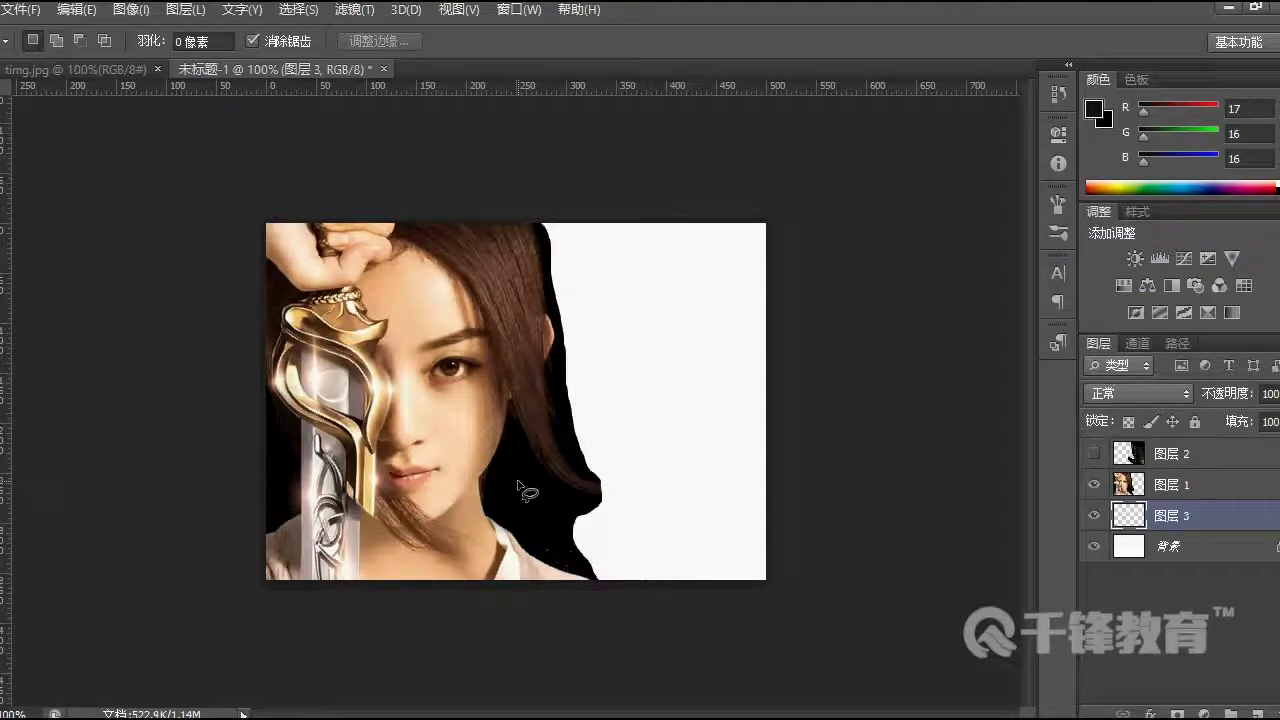
{"action": "key", "text": "alt+Delete"}
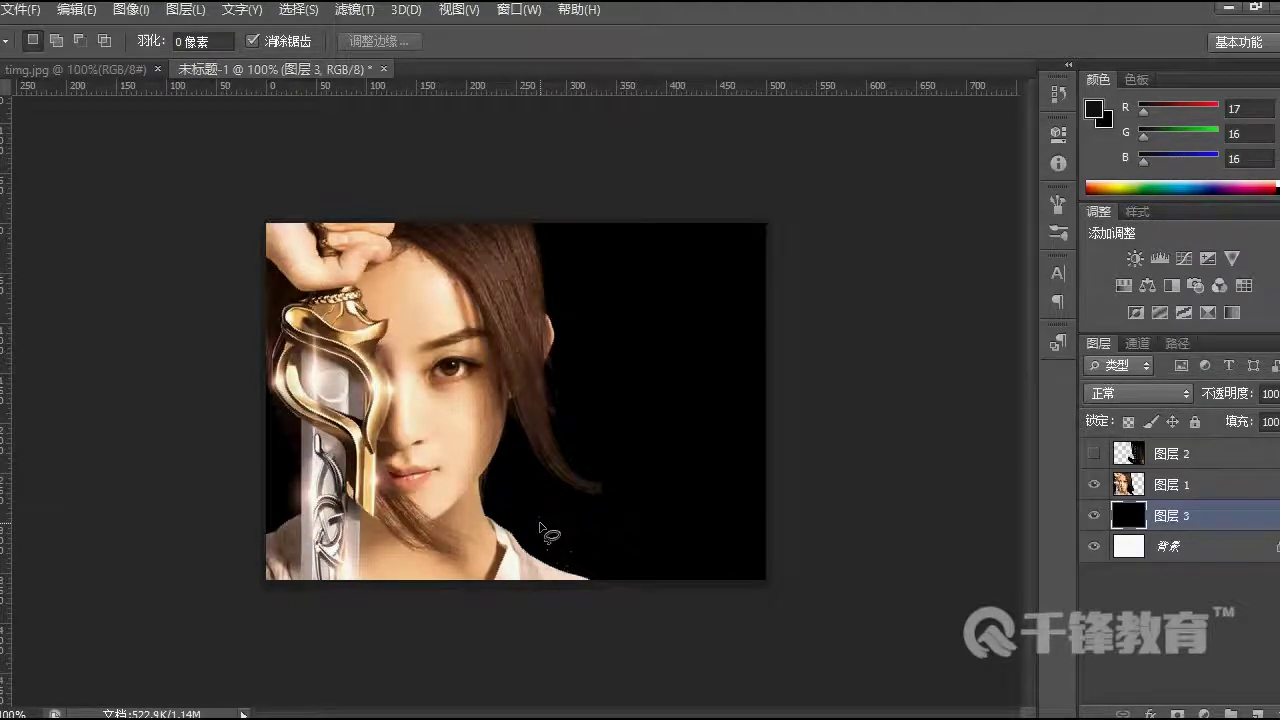
{"action": "left_click", "coordinate": [1092, 455]}
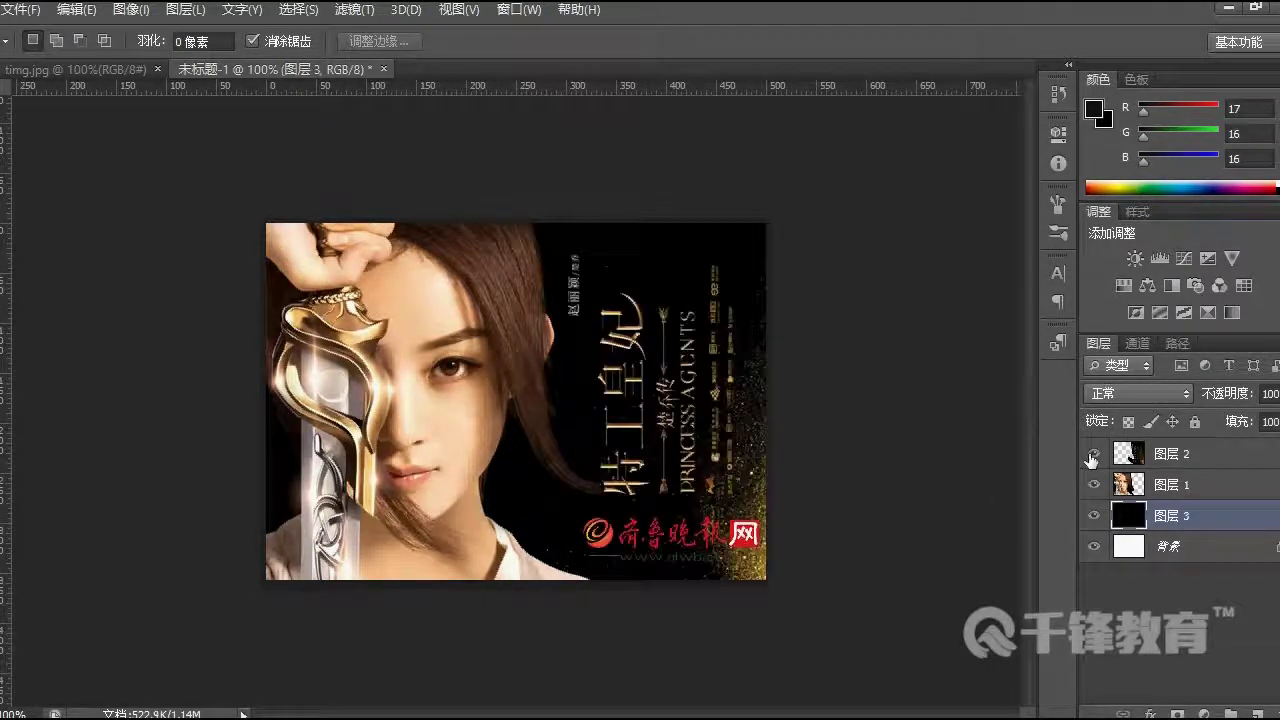
{"action": "left_click", "coordinate": [1092, 455]}
Step: Make 图层 2 the active layer, then open 裂纹.jpg from the 素材 folder in a floating window
{"action": "left_click", "coordinate": [1165, 457]}
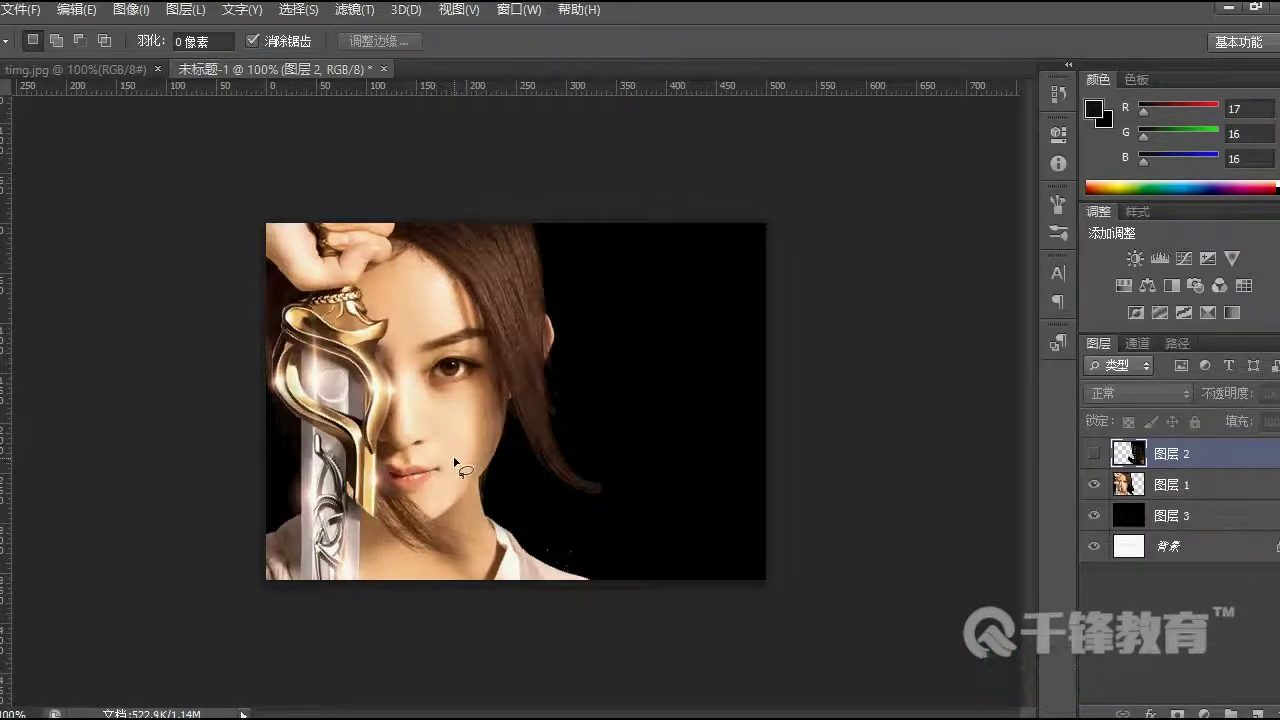
{"action": "left_click", "coordinate": [18, 10]}
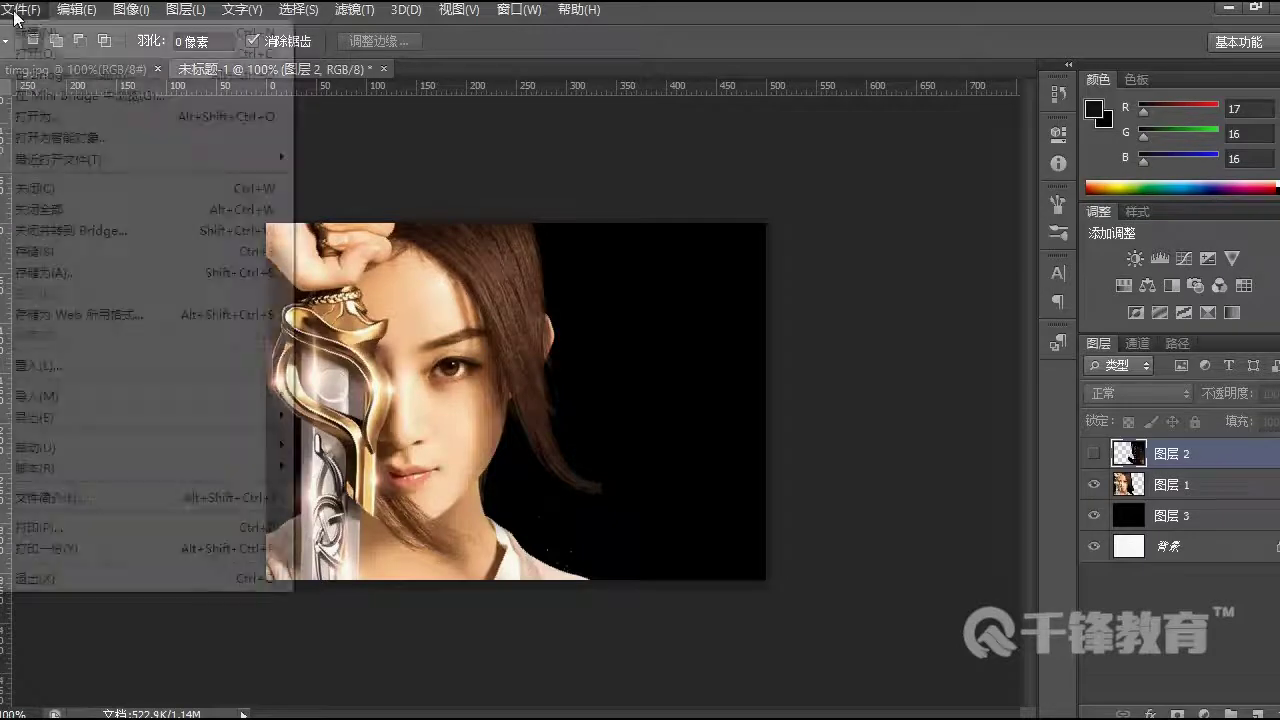
{"action": "left_click", "coordinate": [40, 48]}
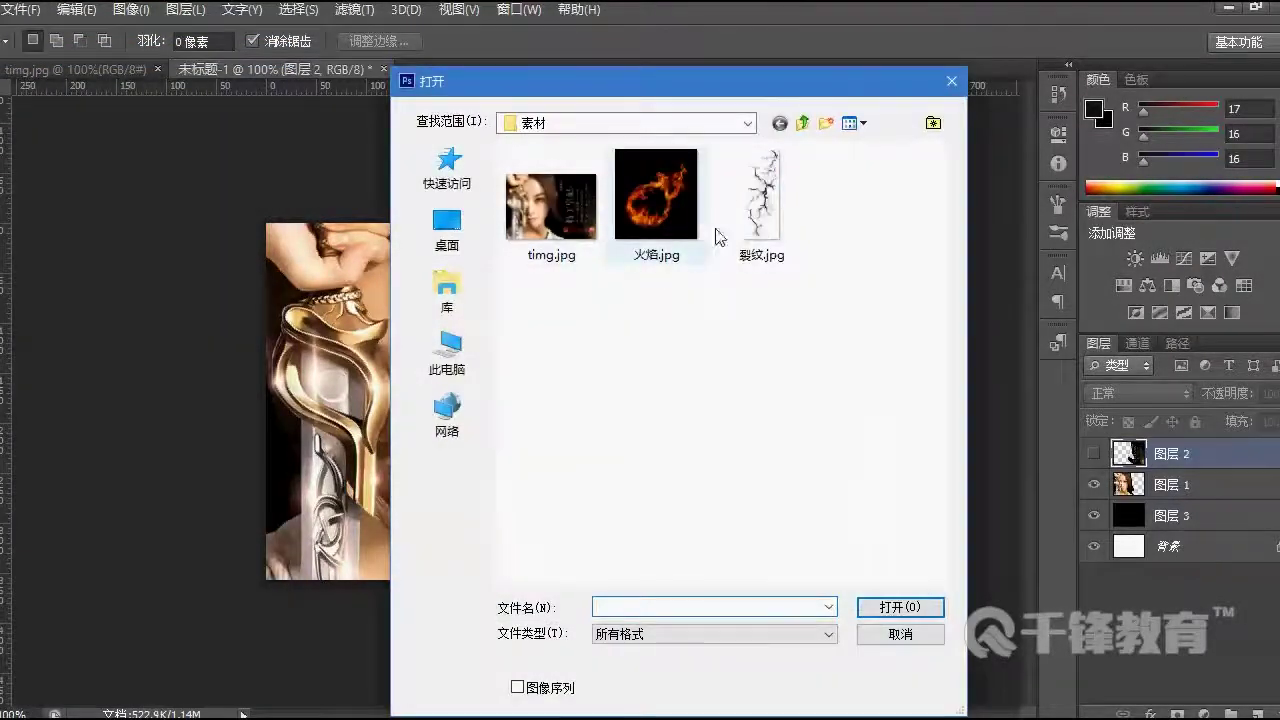
{"action": "left_click", "coordinate": [724, 238]}
{"action": "left_click", "coordinate": [906, 610]}
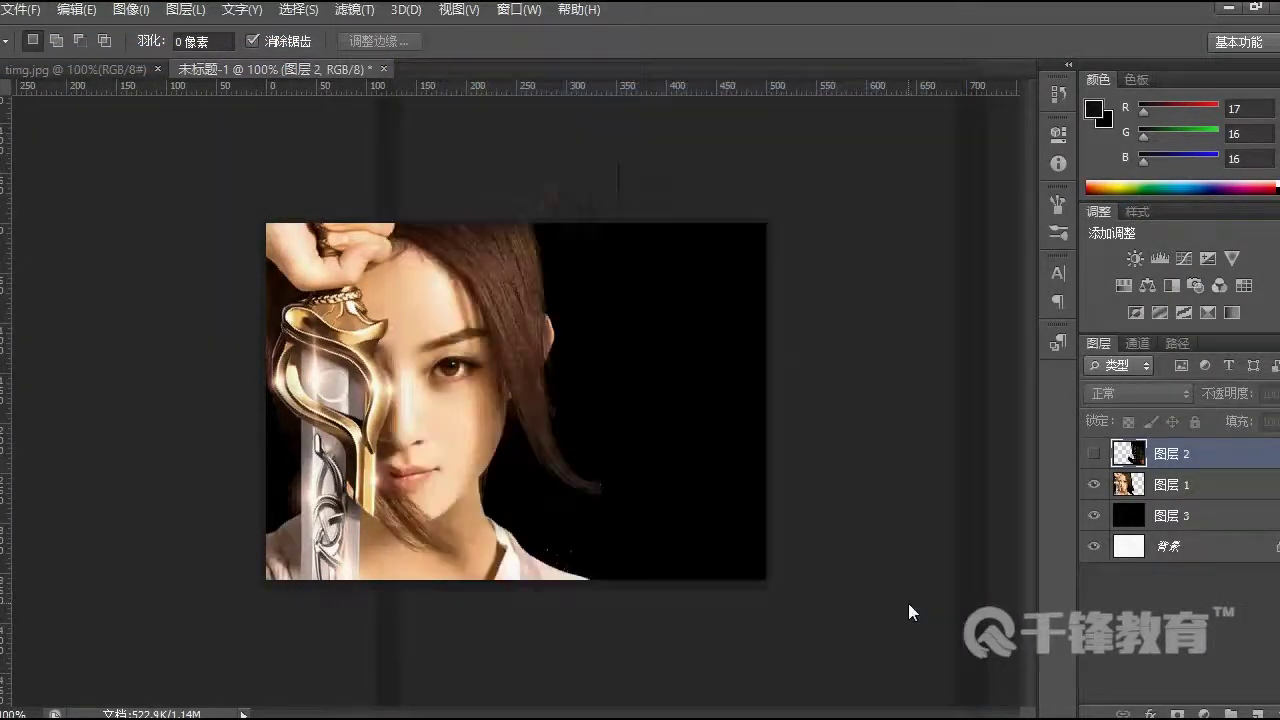
{"action": "left_click_drag", "start_coordinate": [494, 69], "coordinate": [505, 142]}
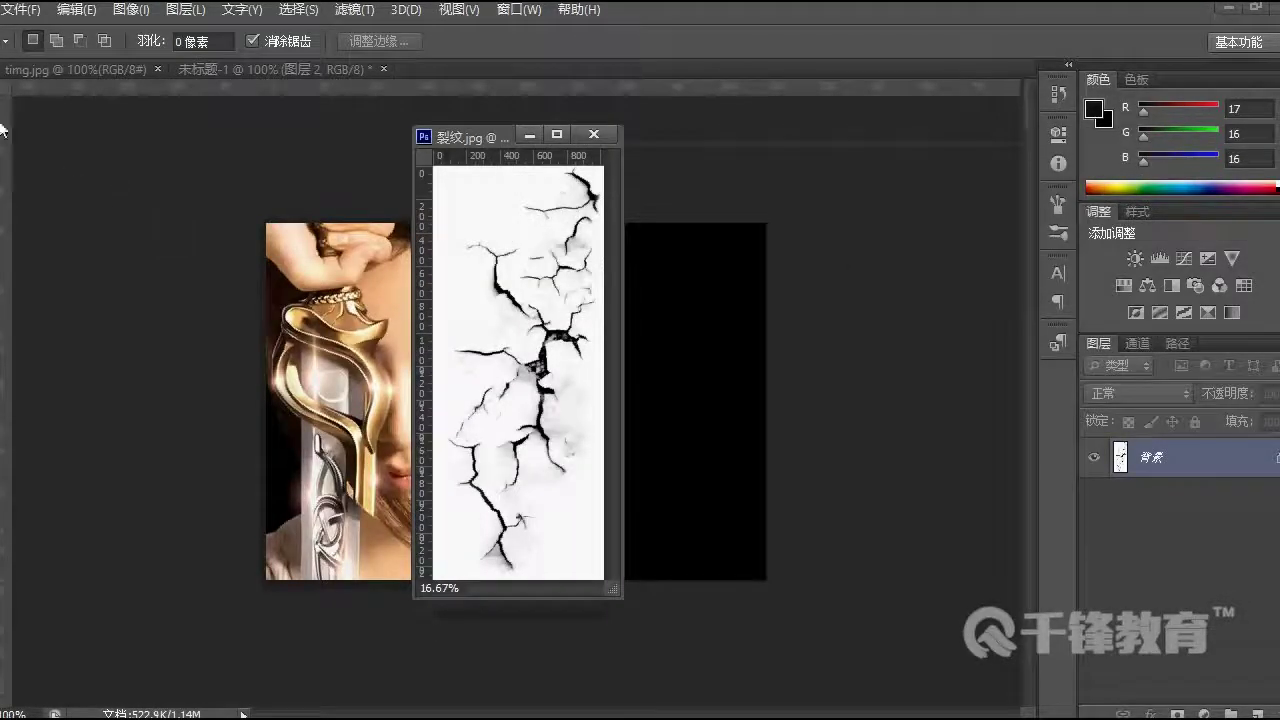
Step: Copy the crack image into the portrait document as a new layer above 图层 2 and close 裂纹.jpg
{"action": "key", "text": "v"}
{"action": "left_click_drag", "start_coordinate": [522, 258], "coordinate": [368, 333]}
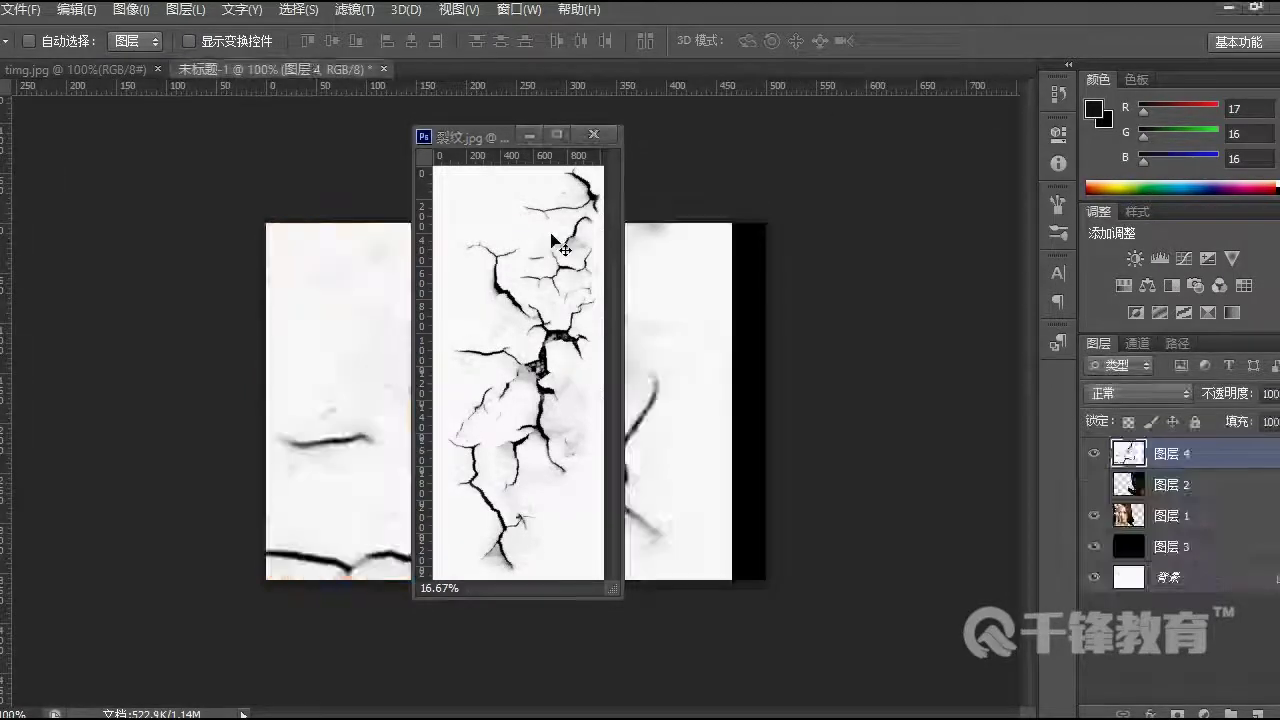
{"action": "left_click", "coordinate": [593, 133]}
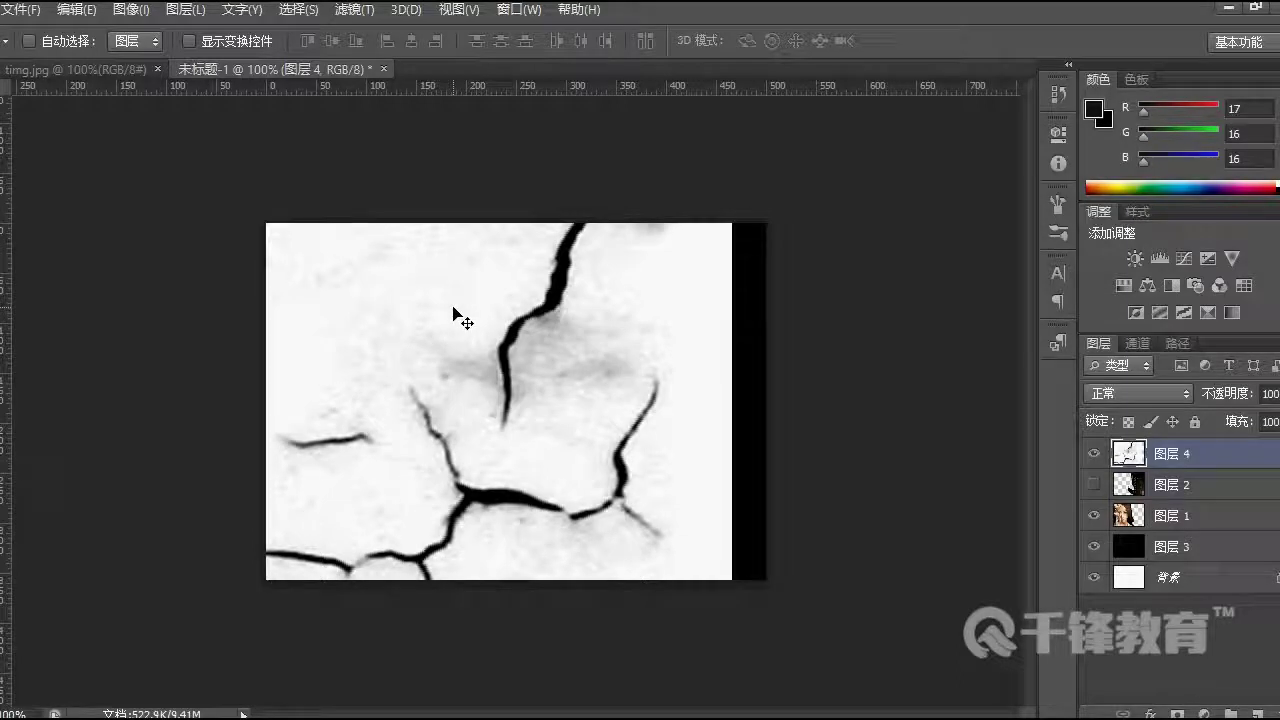
{"action": "key", "text": "ctrl+t"}
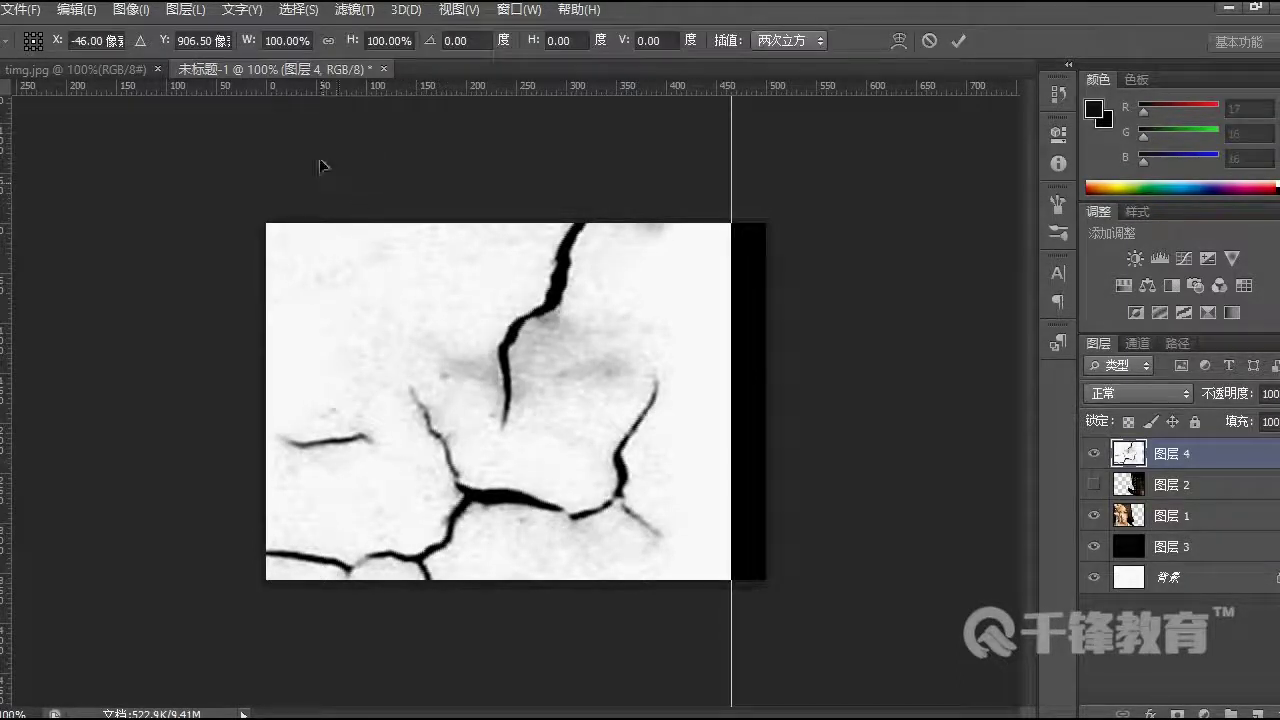
{"action": "left_click", "coordinate": [266, 41]}
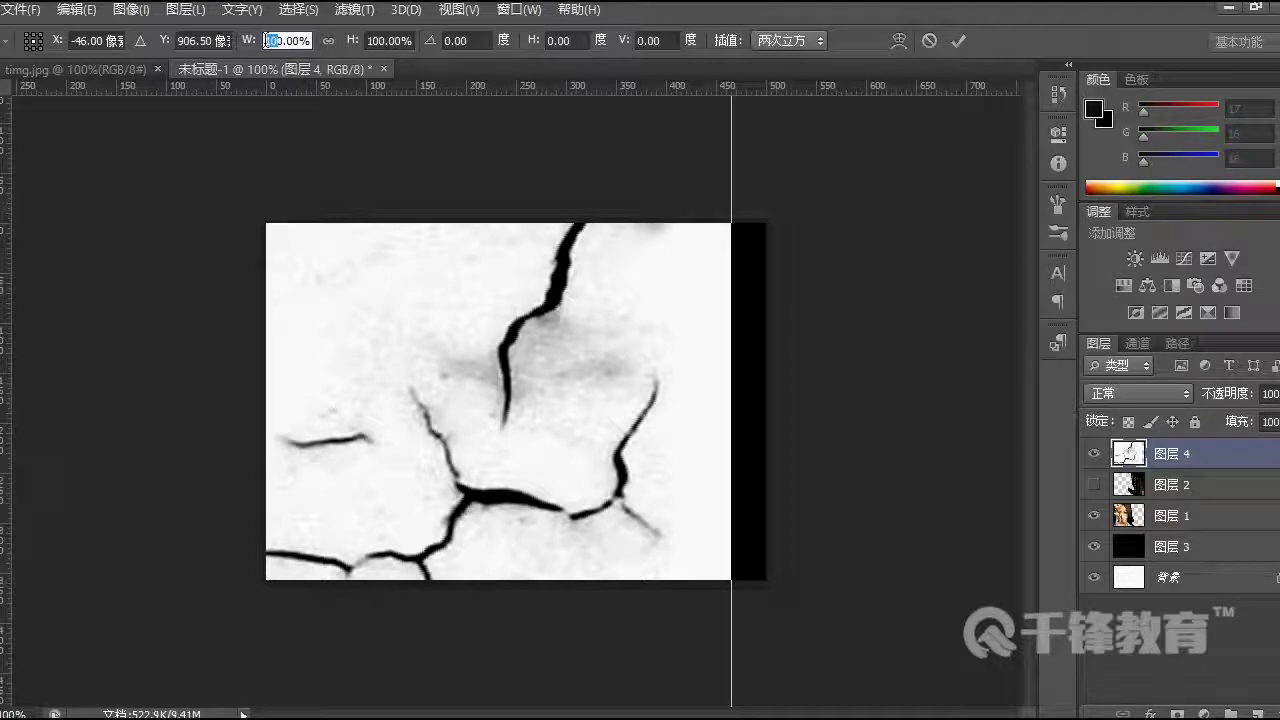
{"action": "type", "text": "2"}
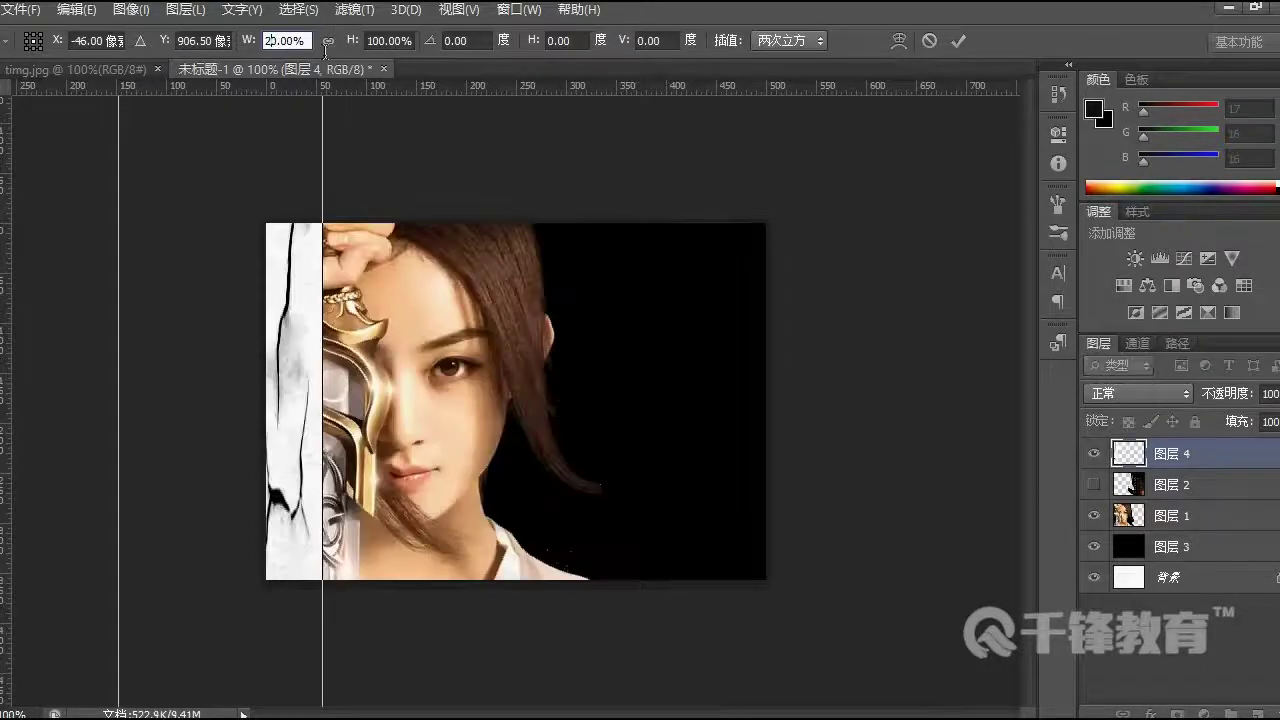
{"action": "left_click", "coordinate": [386, 40]}
{"action": "type", "text": "20"}
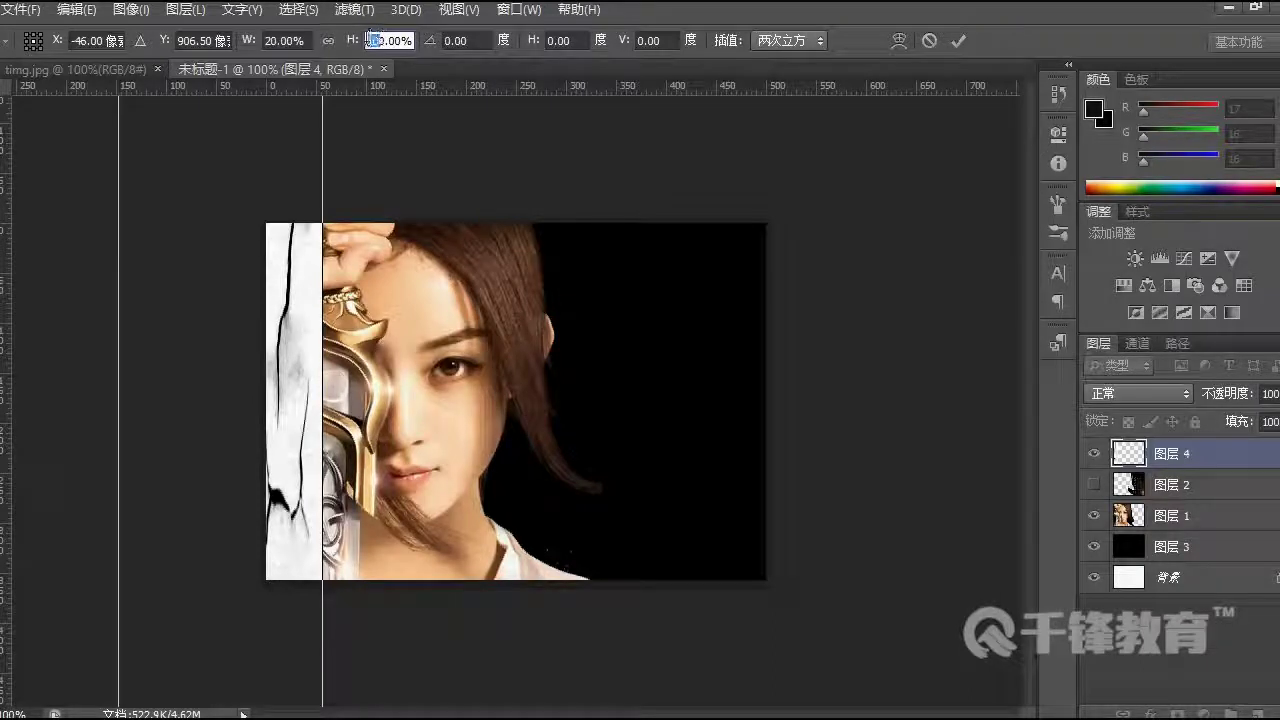
{"action": "key", "text": "Return"}
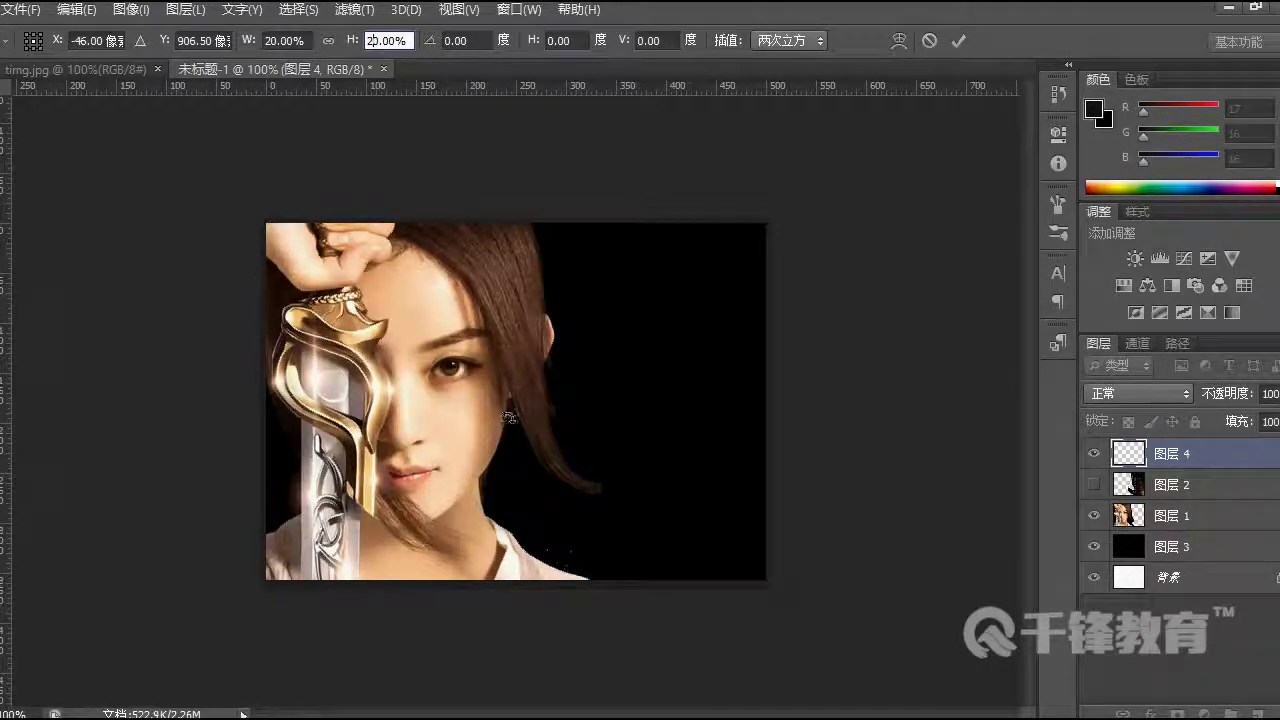
{"action": "mouse_move", "coordinate": [410, 411]}
{"action": "left_mouse_down"}
{"action": "mouse_move", "coordinate": [372, 308]}
{"action": "mouse_move", "coordinate": [423, 431]}
{"action": "left_mouse_up"}
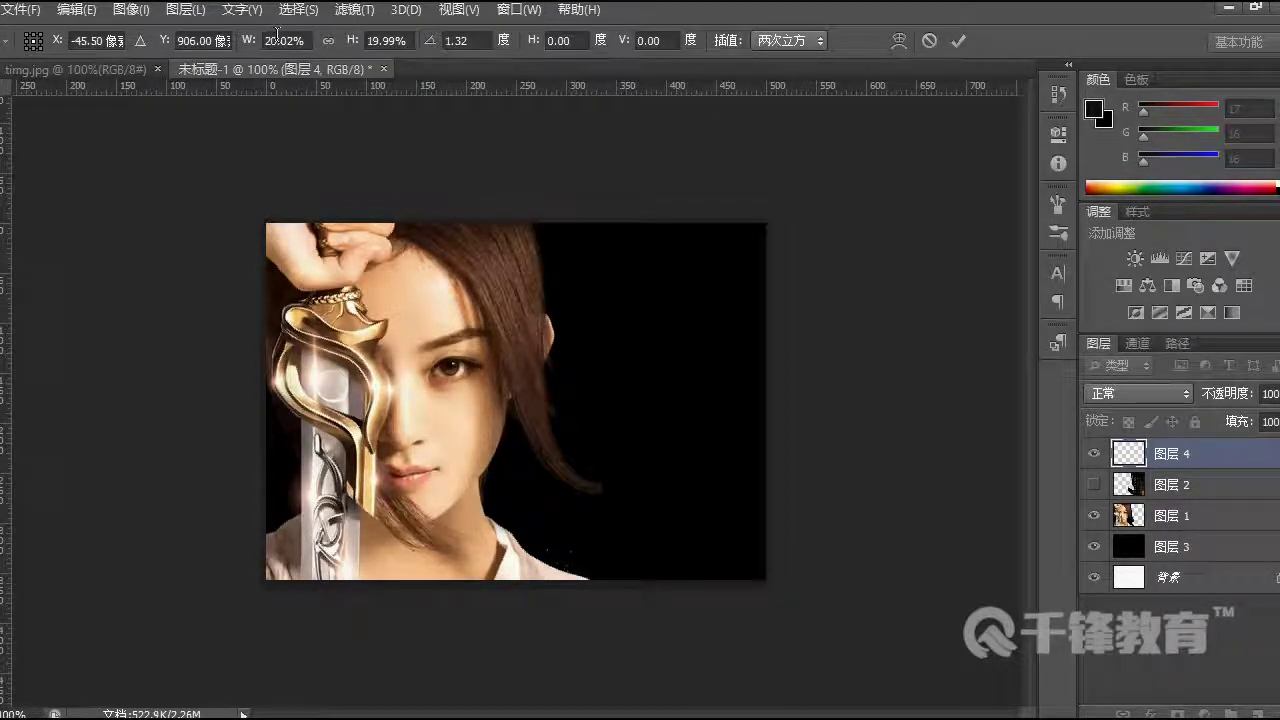
{"action": "double_click", "coordinate": [275, 38]}
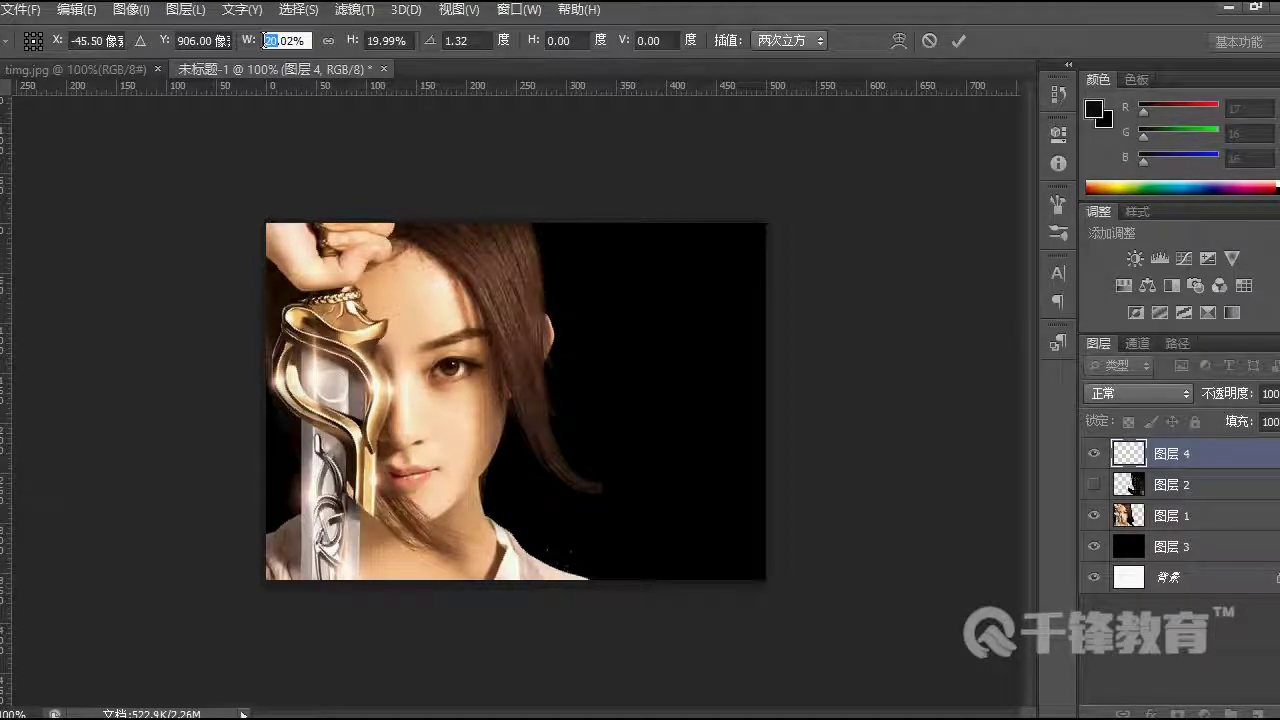
{"action": "type", "text": "30"}
{"action": "left_click", "coordinate": [380, 42]}
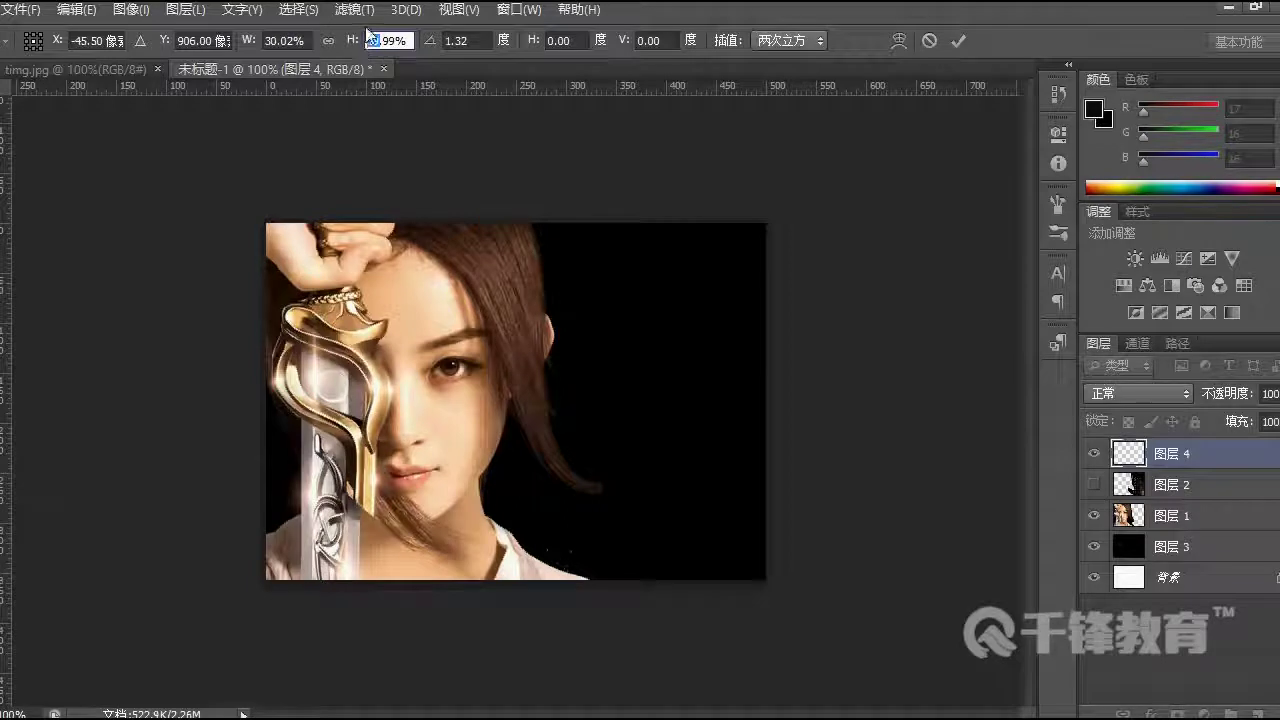
{"action": "type", "text": "30"}
{"action": "key", "text": "ctrl+j"}
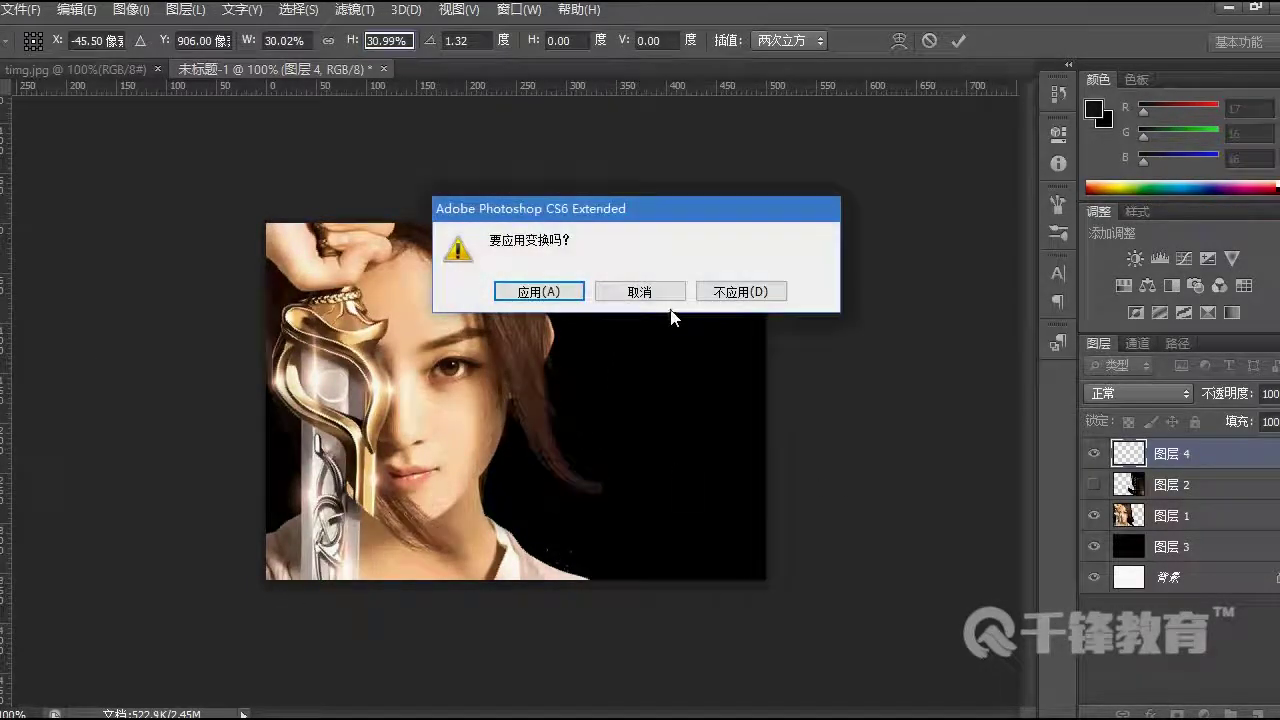
{"action": "left_click", "coordinate": [740, 292]}
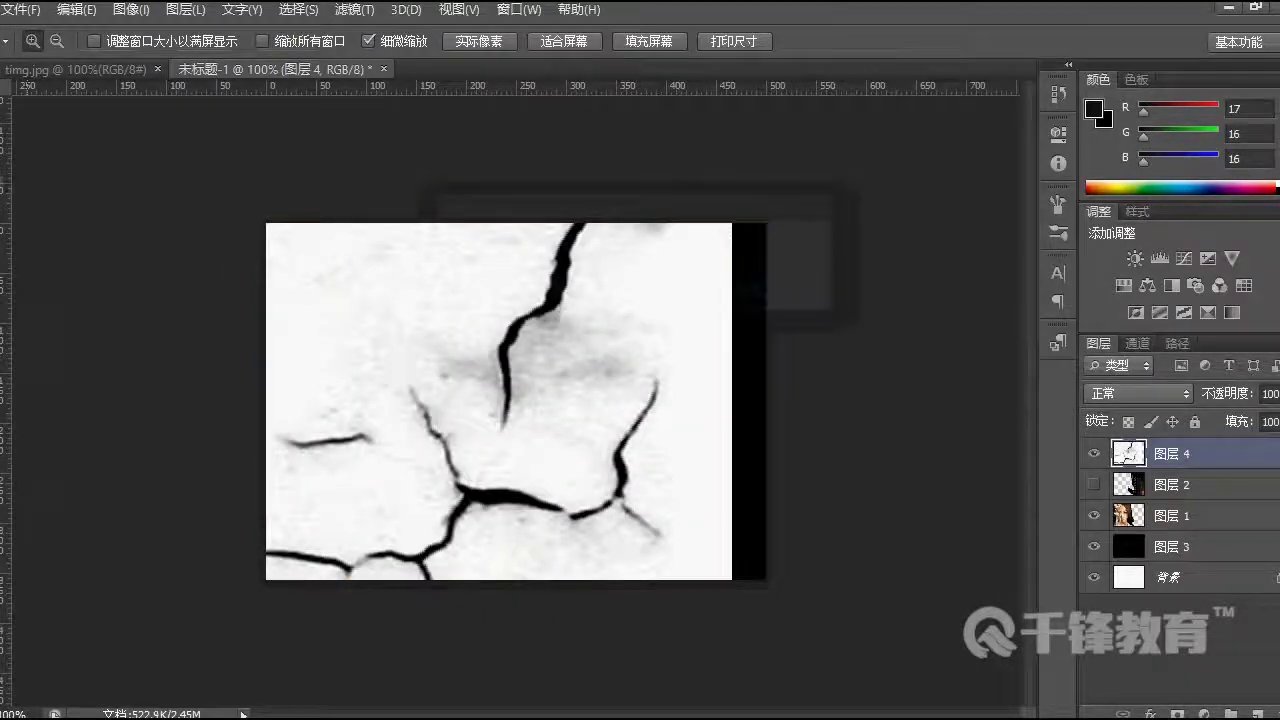
Step: Shrink the crack image on 图层 4 to about 34% and move it over the portrait
{"action": "key", "text": "v"}
{"action": "left_click_drag", "start_coordinate": [436, 341], "coordinate": [542, 460]}
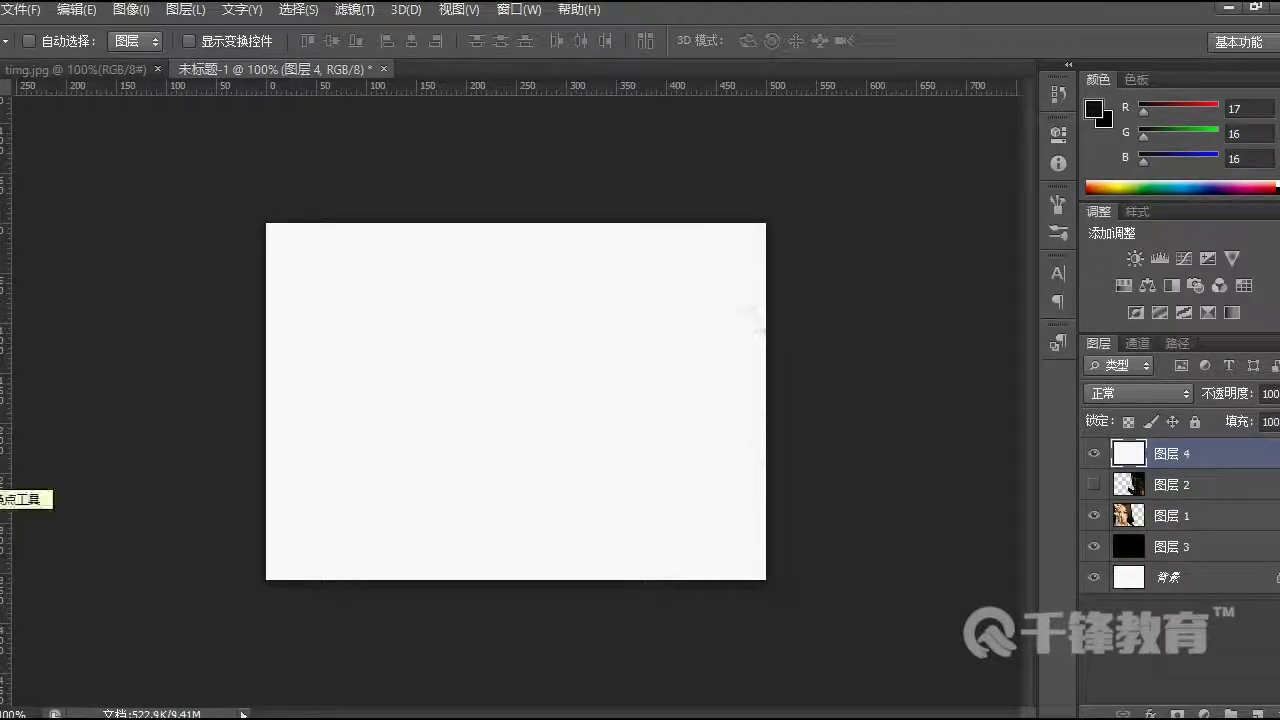
{"action": "key", "text": "ctrl+t"}
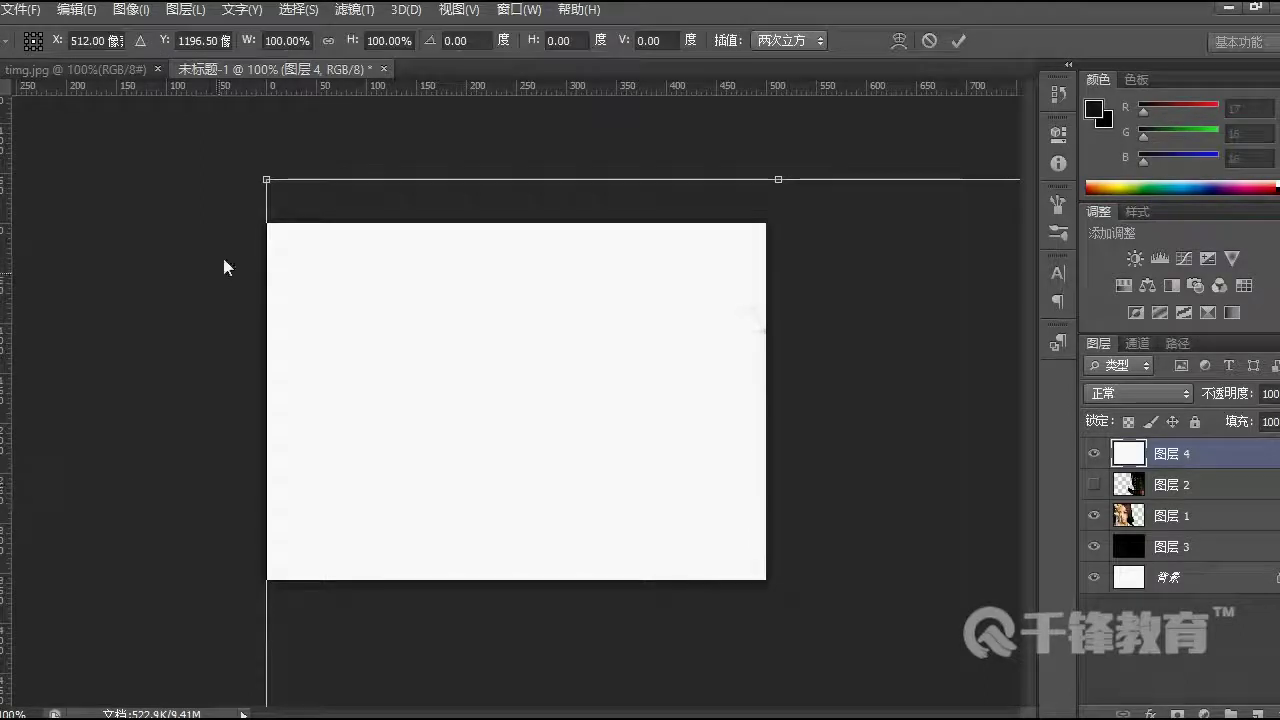
{"action": "left_click_drag", "start_coordinate": [266, 179], "coordinate": [420, 557]}
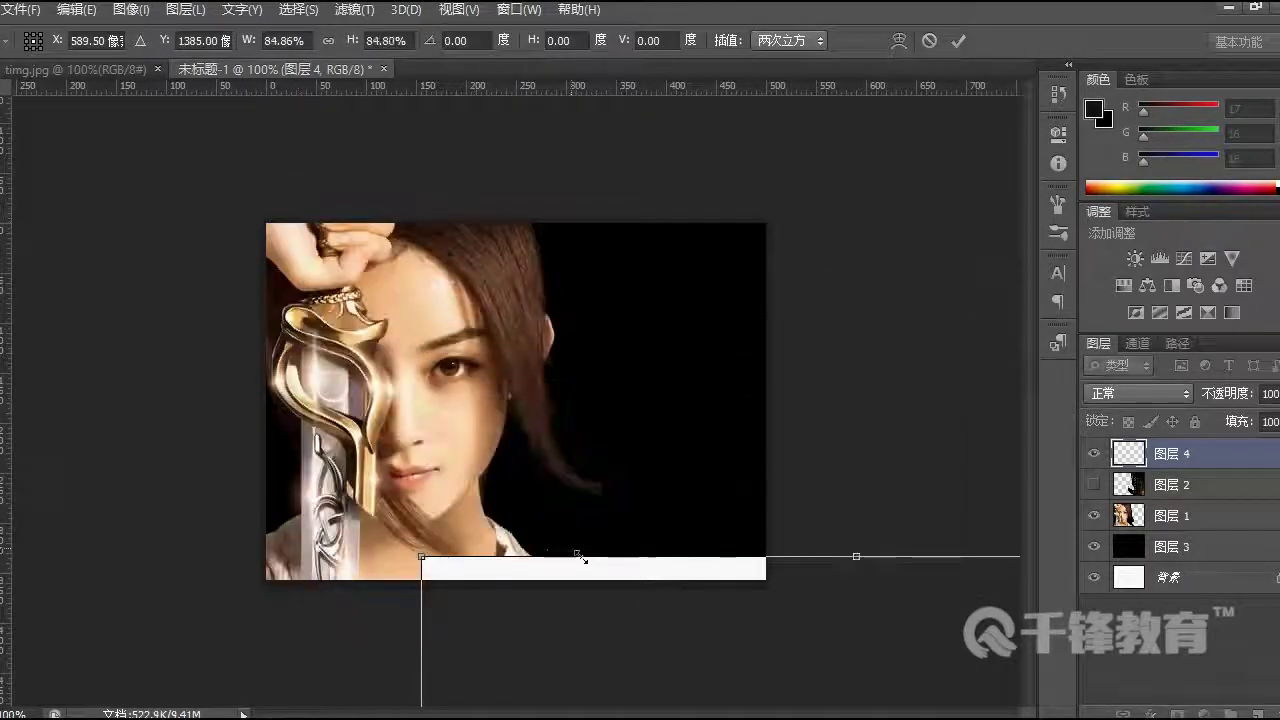
{"action": "left_click_drag", "start_coordinate": [676, 626], "coordinate": [339, 222]}
{"action": "left_click_drag", "start_coordinate": [86, 148], "coordinate": [260, 579]}
{"action": "left_click_drag", "start_coordinate": [490, 614], "coordinate": [414, 222]}
{"action": "left_click_drag", "start_coordinate": [172, 166], "coordinate": [333, 552]}
{"action": "left_click_drag", "start_coordinate": [474, 666], "coordinate": [420, 268]}
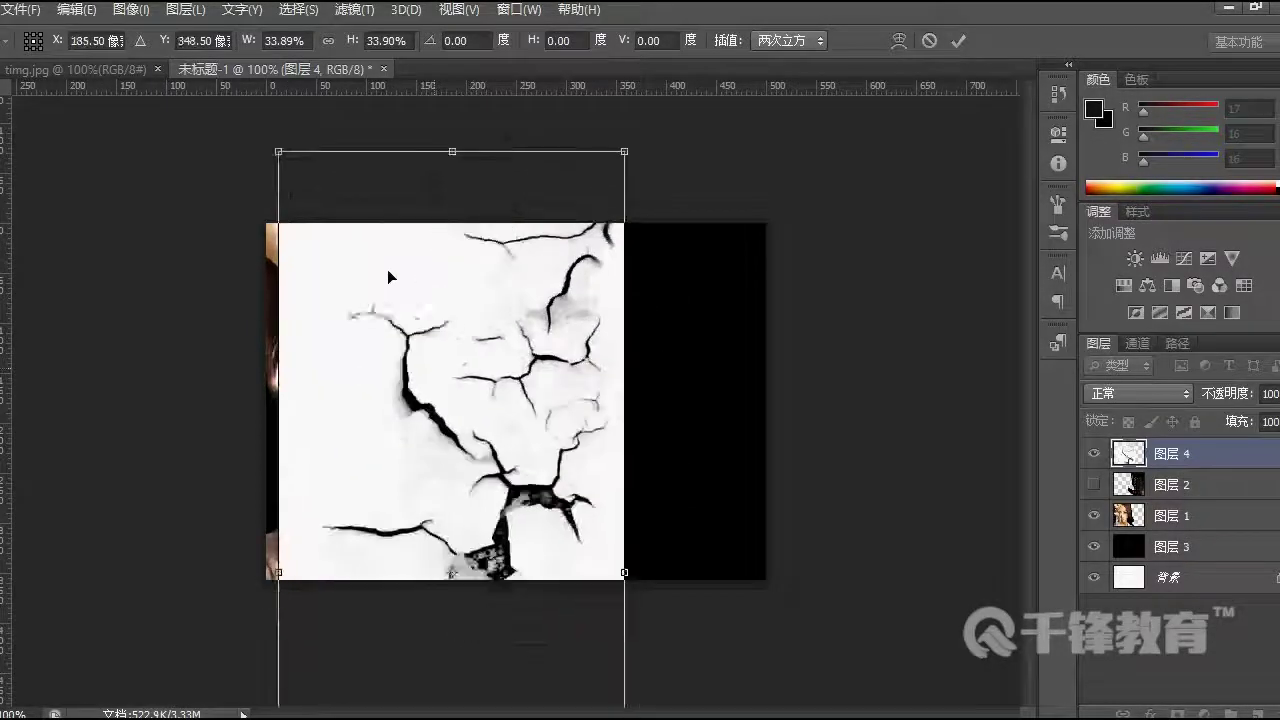
Step: Scale 图层 4 down further to a narrow strip, place it over the woman's face, and apply the transform
{"action": "left_click_drag", "start_coordinate": [276, 154], "coordinate": [414, 477]}
{"action": "left_click_drag", "start_coordinate": [502, 537], "coordinate": [404, 271]}
{"action": "left_click_drag", "start_coordinate": [317, 211], "coordinate": [370, 319]}
{"action": "left_click_drag", "start_coordinate": [464, 471], "coordinate": [378, 378]}
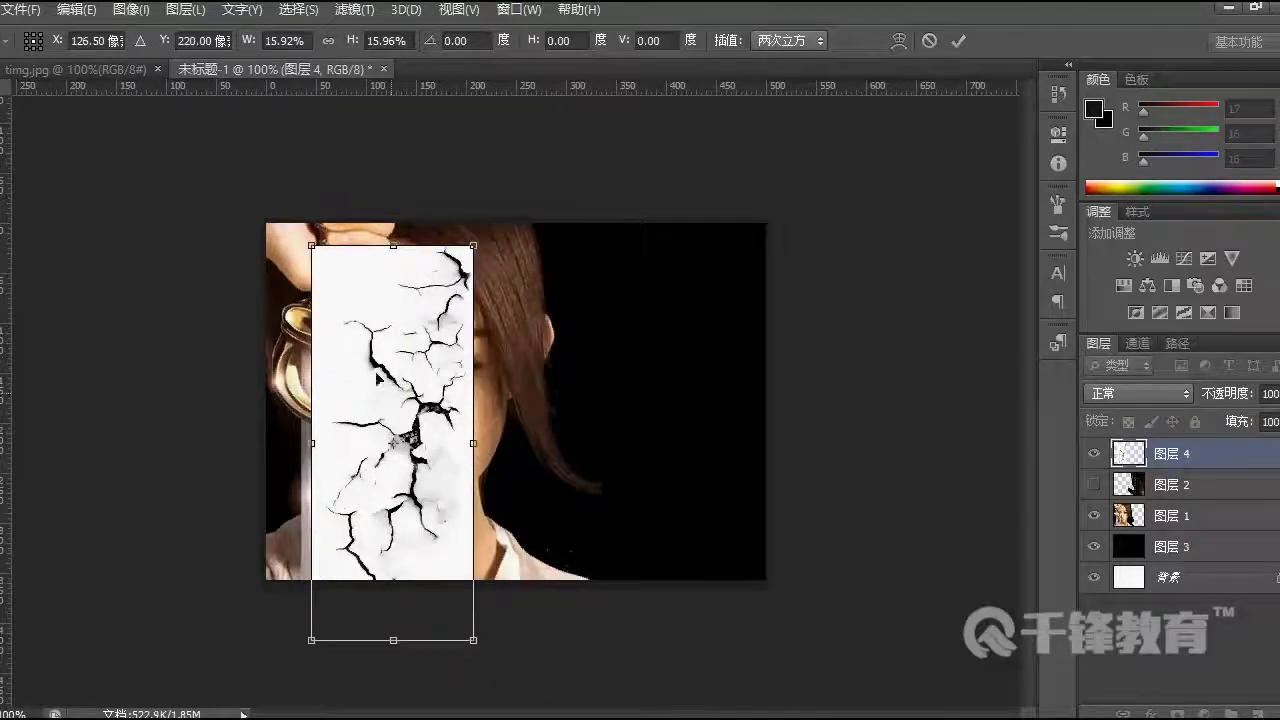
{"action": "left_click_drag", "start_coordinate": [312, 245], "coordinate": [330, 289]}
{"action": "left_click_drag", "start_coordinate": [386, 430], "coordinate": [411, 387]}
{"action": "key", "text": "Return"}
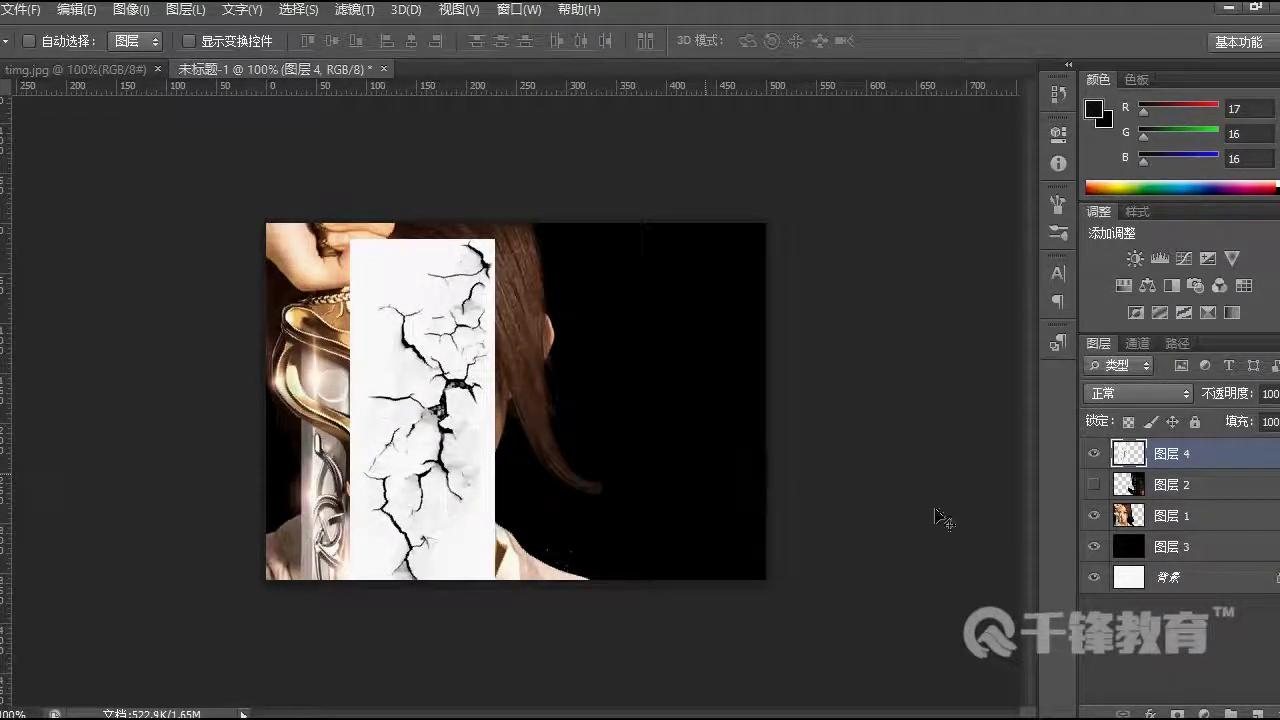
Step: Set the blend mode of 图层 4 to 正片叠底 and move the cracks down over the cheek, chin and neck
{"action": "left_click", "coordinate": [1178, 396]}
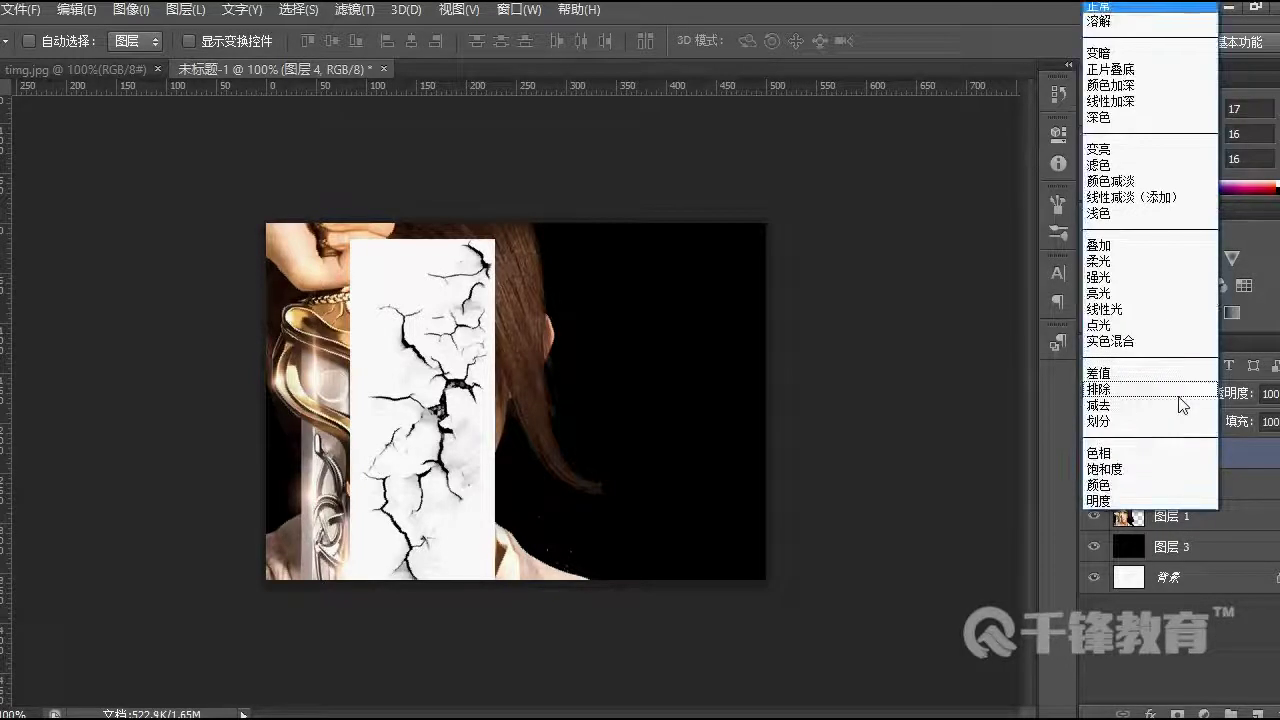
{"action": "left_click", "coordinate": [1099, 164]}
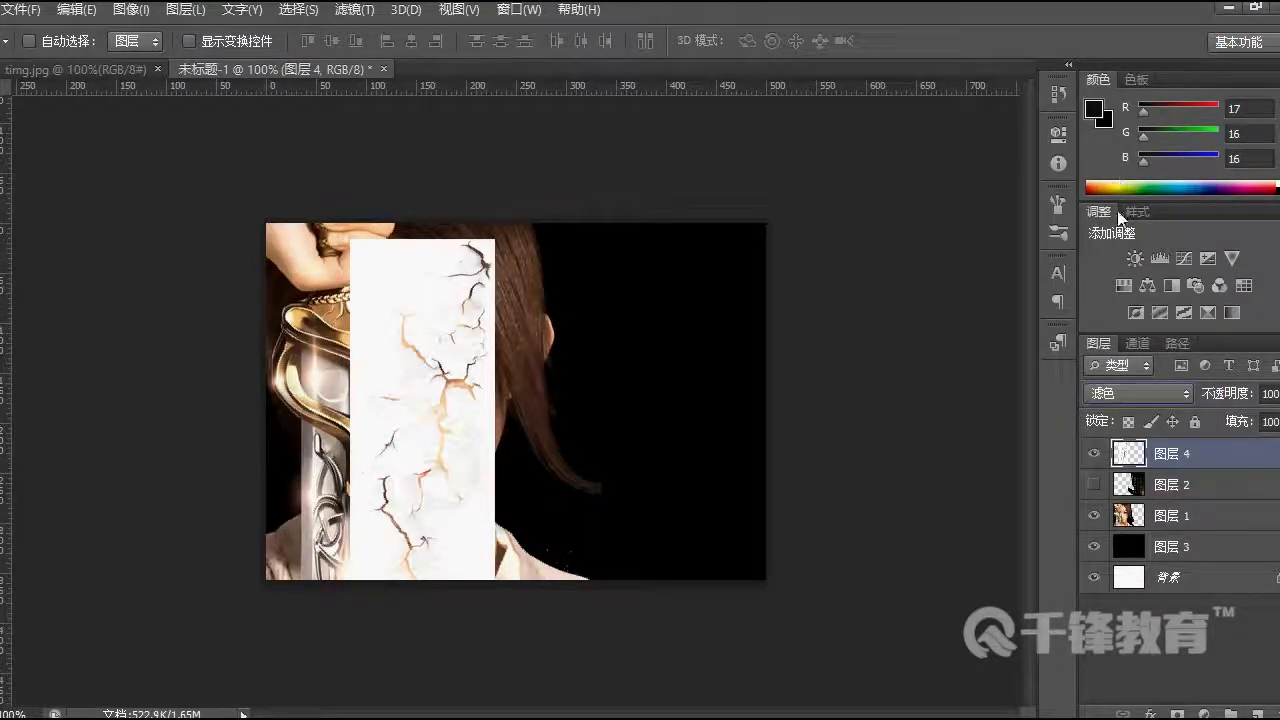
{"action": "left_click", "coordinate": [1140, 390]}
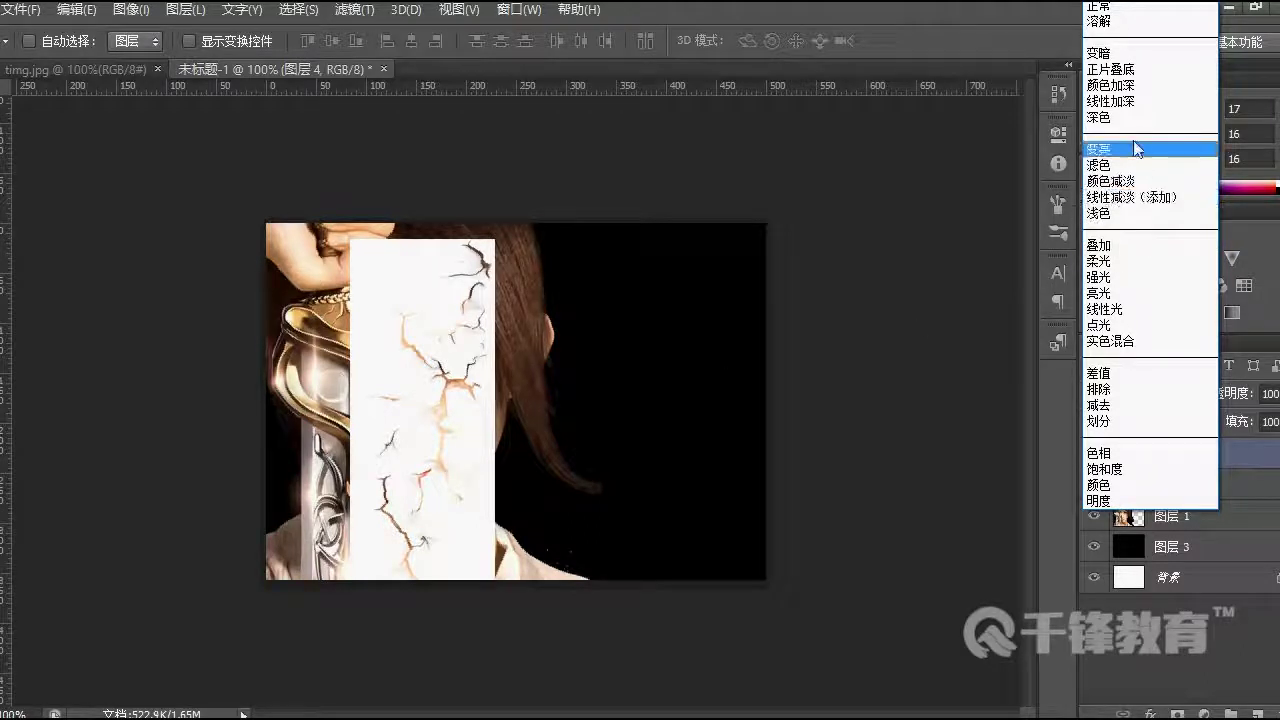
{"action": "left_click", "coordinate": [1137, 70]}
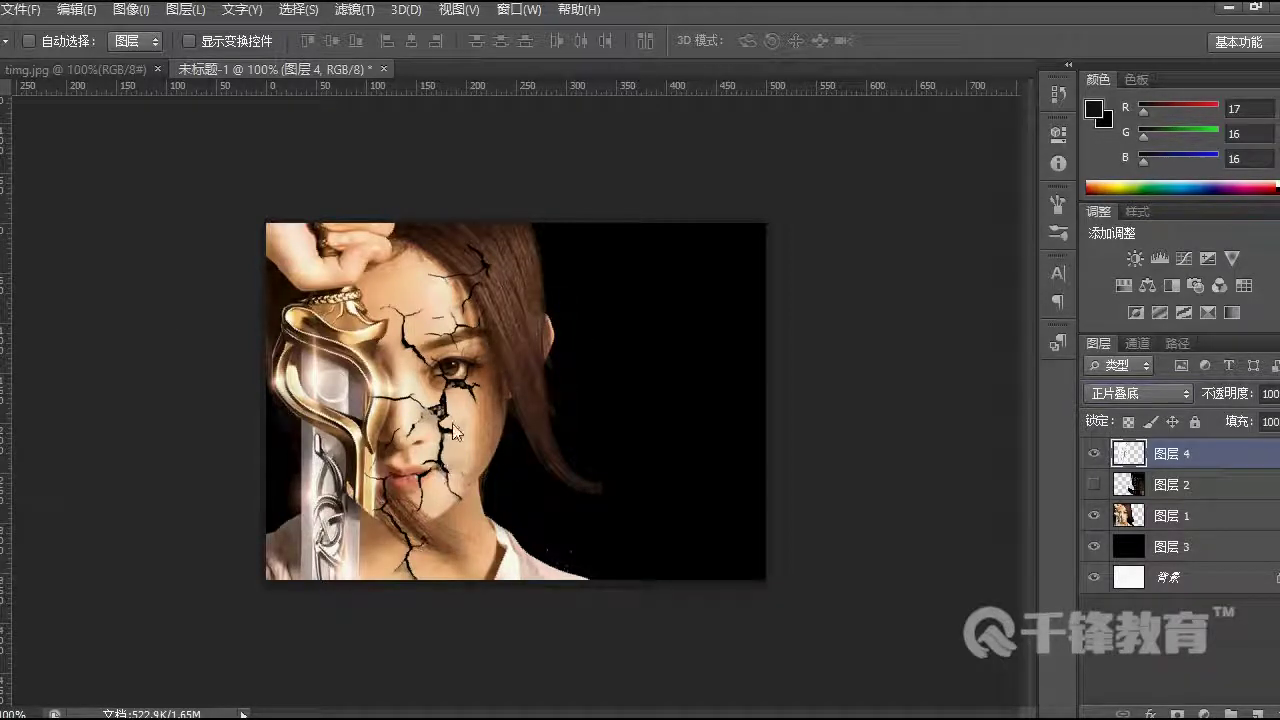
{"action": "left_click_drag", "start_coordinate": [450, 425], "coordinate": [454, 544]}
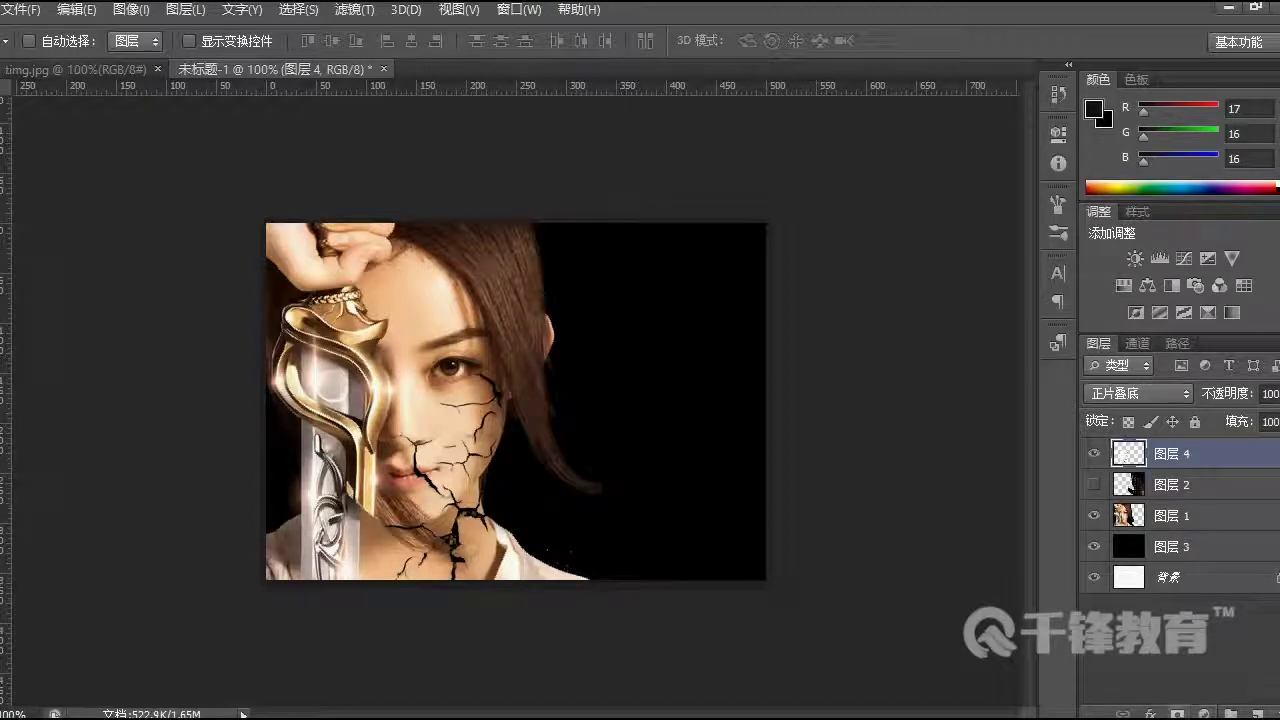
Step: Add a layer mask to 图层 4 and brush away the cracks over the mouth, chin and neck, keeping those on the cheek
{"action": "left_click", "coordinate": [1178, 712]}
{"action": "key", "text": "b"}
{"action": "mouse_move", "coordinate": [405, 522]}
{"action": "left_mouse_down"}
{"action": "mouse_move", "coordinate": [385, 528]}
{"action": "mouse_move", "coordinate": [405, 565]}
{"action": "mouse_move", "coordinate": [450, 545]}
{"action": "mouse_move", "coordinate": [455, 515]}
{"action": "mouse_move", "coordinate": [425, 470]}
{"action": "mouse_move", "coordinate": [362, 448]}
{"action": "mouse_move", "coordinate": [372, 416]}
{"action": "left_mouse_up"}
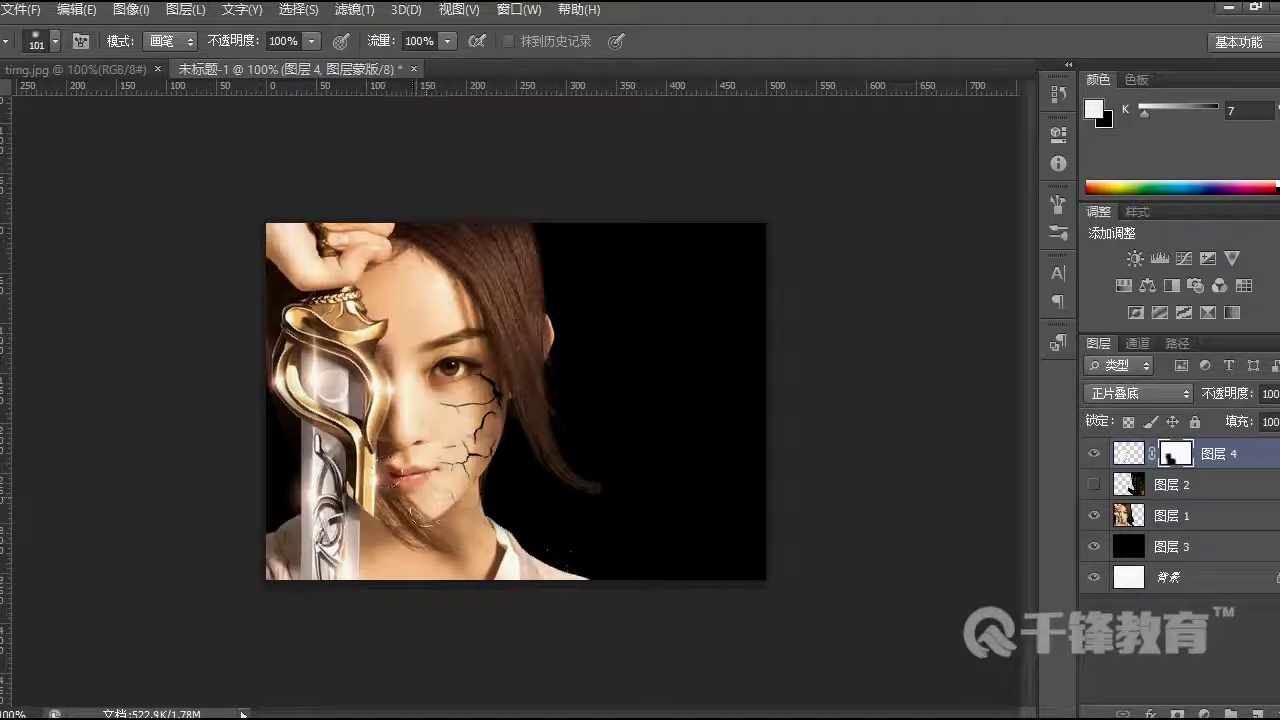
{"action": "left_click_drag", "start_coordinate": [410, 500], "coordinate": [346, 484]}
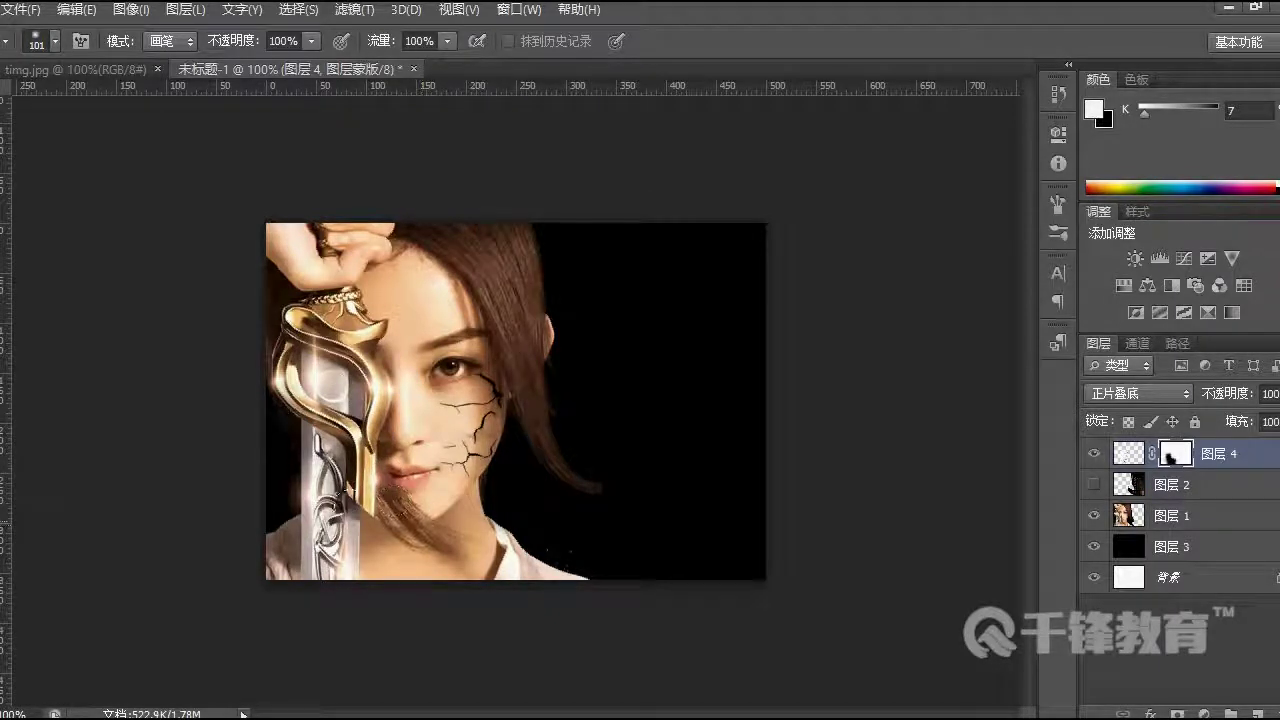
Step: Duplicate 图层 4 with its mask and move the copy's cracks up onto the forehead
{"action": "left_click", "coordinate": [1121, 455]}
{"action": "key", "text": "ctrl+j"}
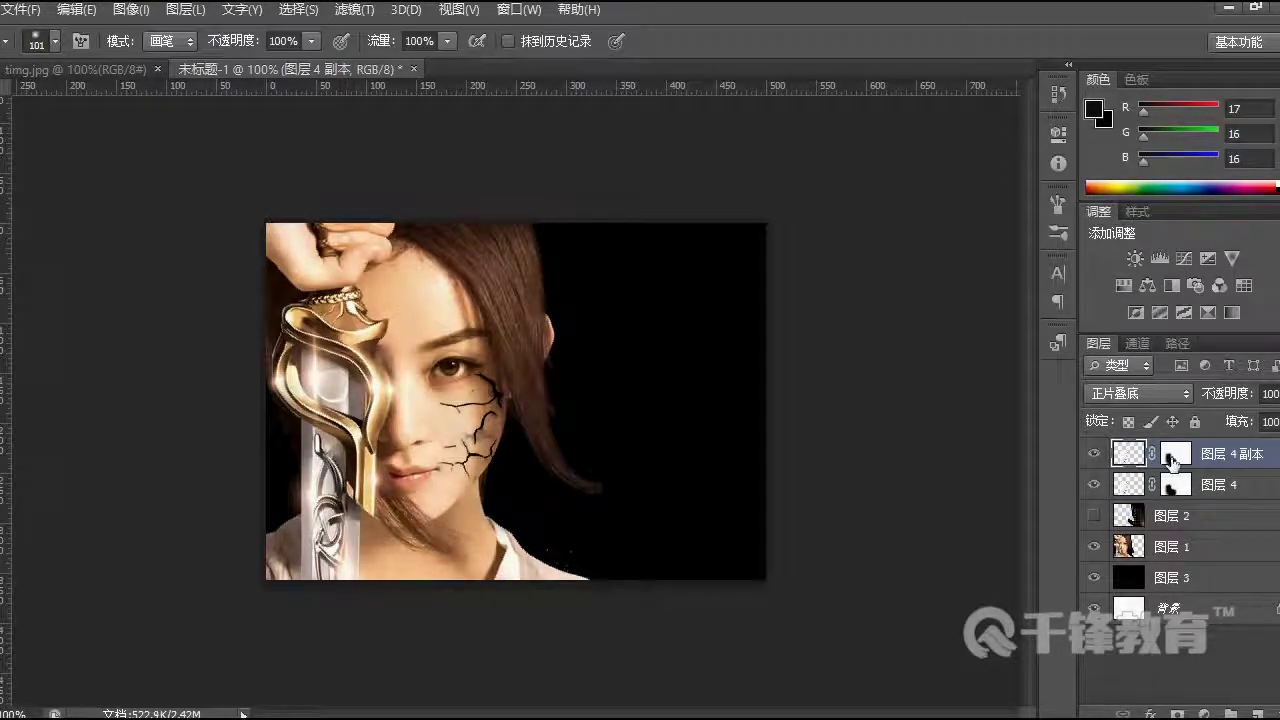
{"action": "key", "text": "v"}
{"action": "mouse_move", "coordinate": [476, 455]}
{"action": "left_mouse_down"}
{"action": "mouse_move", "coordinate": [457, 423]}
{"action": "mouse_move", "coordinate": [436, 300]}
{"action": "mouse_move", "coordinate": [485, 200]}
{"action": "mouse_move", "coordinate": [420, 370]}
{"action": "mouse_move", "coordinate": [400, 330]}
{"action": "mouse_move", "coordinate": [405, 245]}
{"action": "mouse_move", "coordinate": [420, 266]}
{"action": "left_mouse_up"}
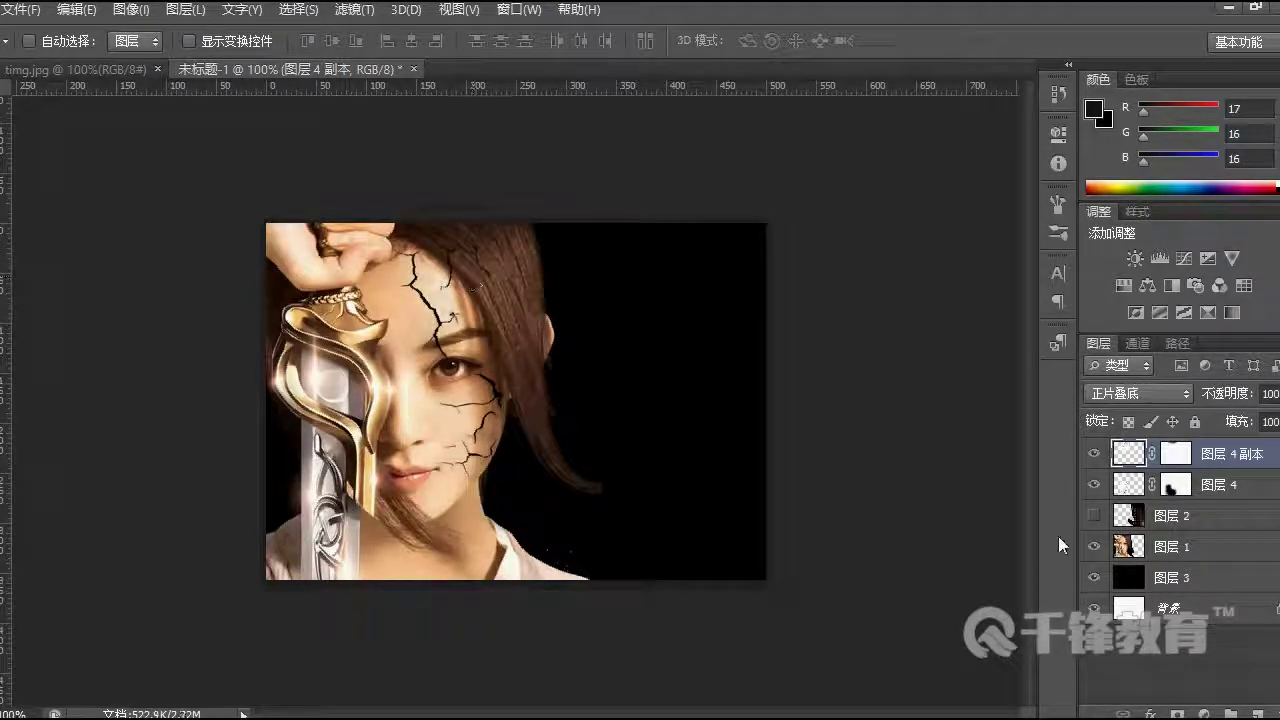
Step: Rotate 图层 4 副本 by about 52° and position its cracks across the forehead above the eyebrow
{"action": "key", "text": "ctrl+t"}
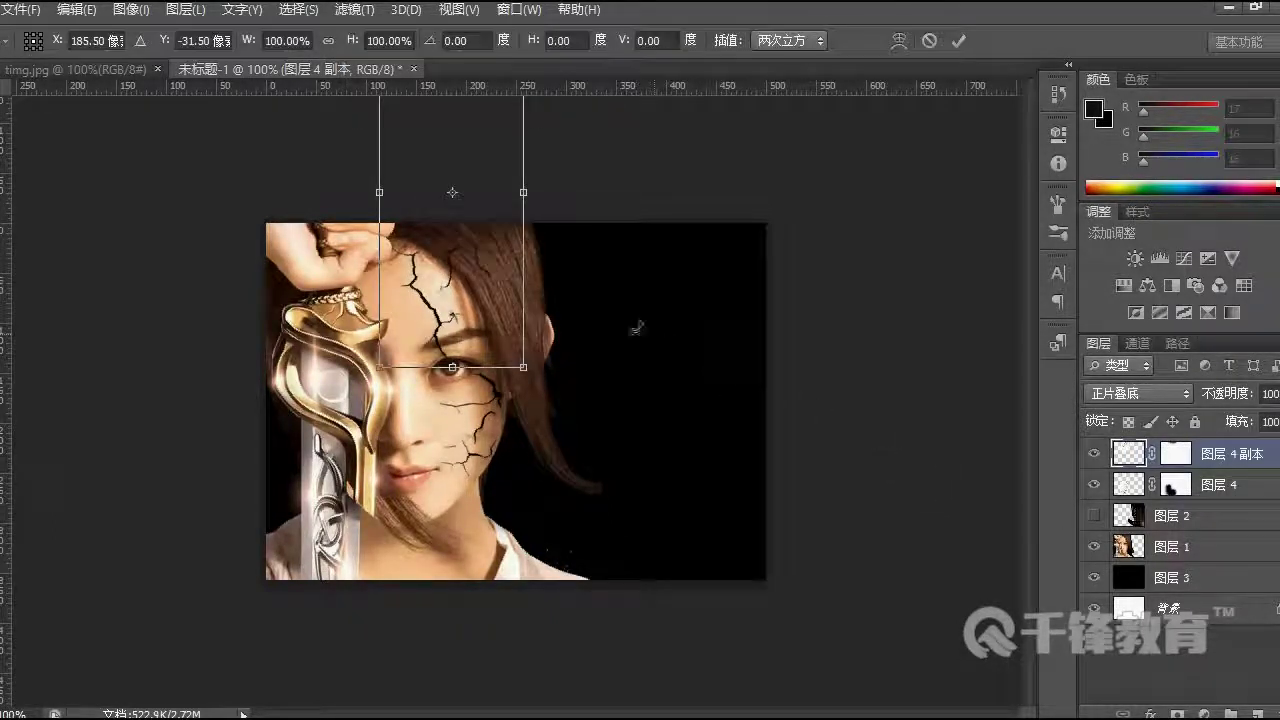
{"action": "left_click_drag", "start_coordinate": [594, 177], "coordinate": [626, 251]}
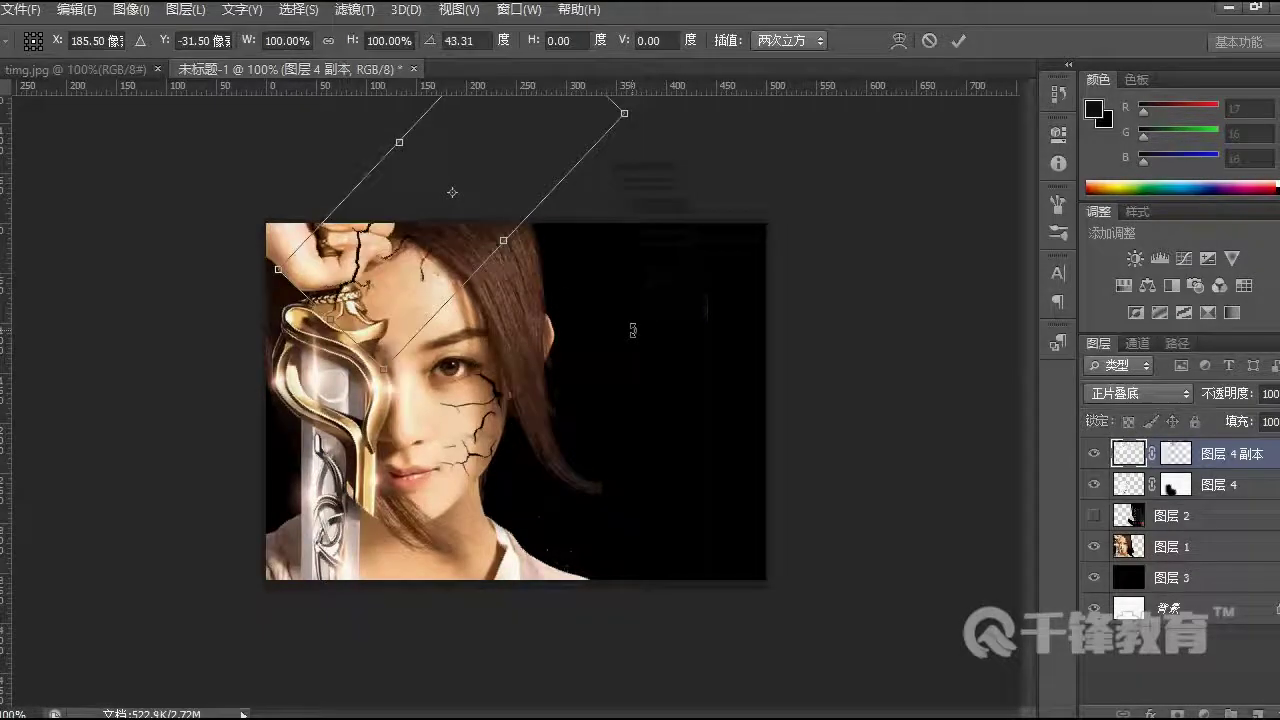
{"action": "left_click_drag", "start_coordinate": [522, 173], "coordinate": [577, 231]}
{"action": "left_click_drag", "start_coordinate": [720, 187], "coordinate": [727, 215]}
{"action": "mouse_move", "coordinate": [434, 295]}
{"action": "left_mouse_down"}
{"action": "mouse_move", "coordinate": [472, 298]}
{"action": "mouse_move", "coordinate": [432, 295]}
{"action": "mouse_move", "coordinate": [446, 304]}
{"action": "left_mouse_up"}
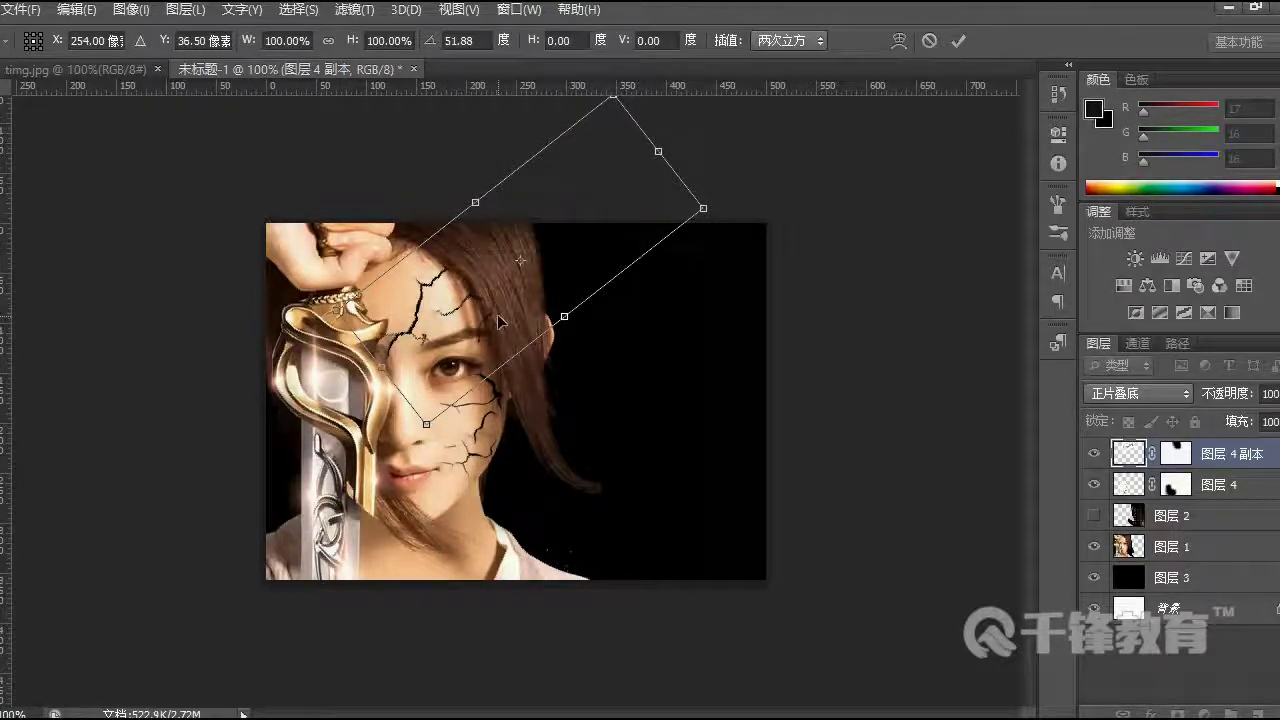
{"action": "key", "text": "Return"}
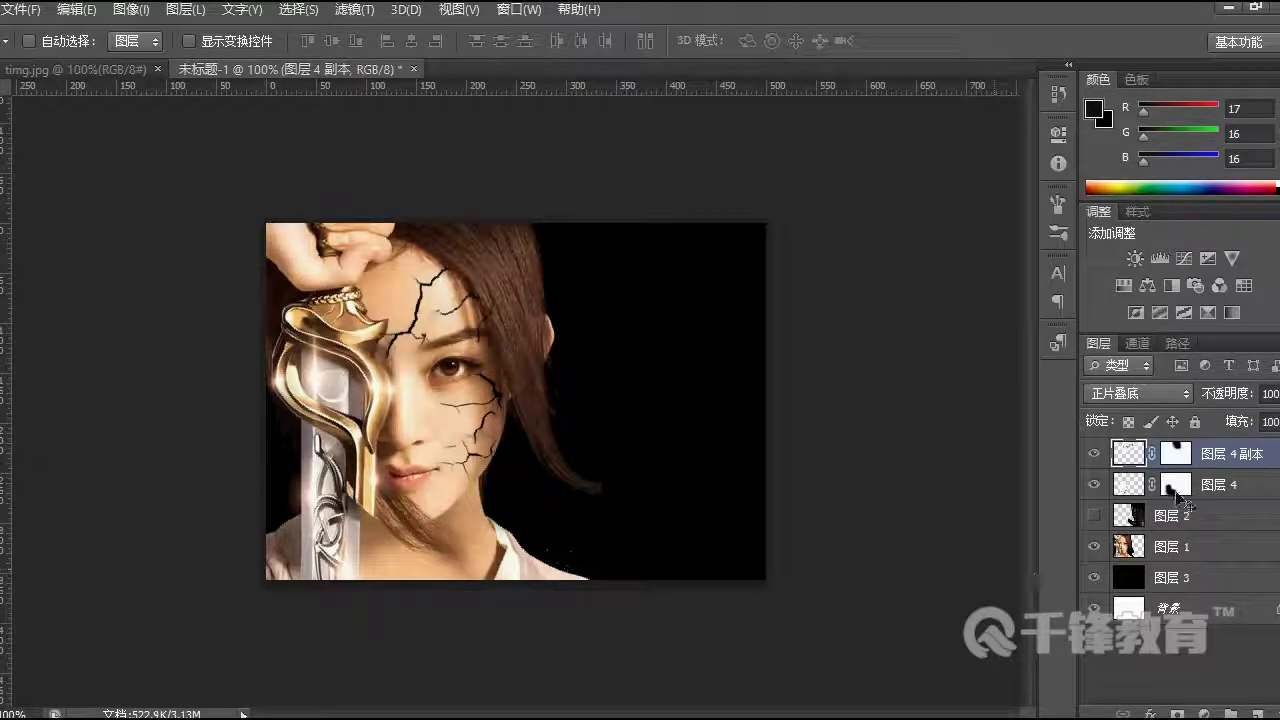
Step: On the mask of 图层 4 副本, brush away the cracks near the eyebrow and sword hilt
{"action": "left_click", "coordinate": [1176, 453]}
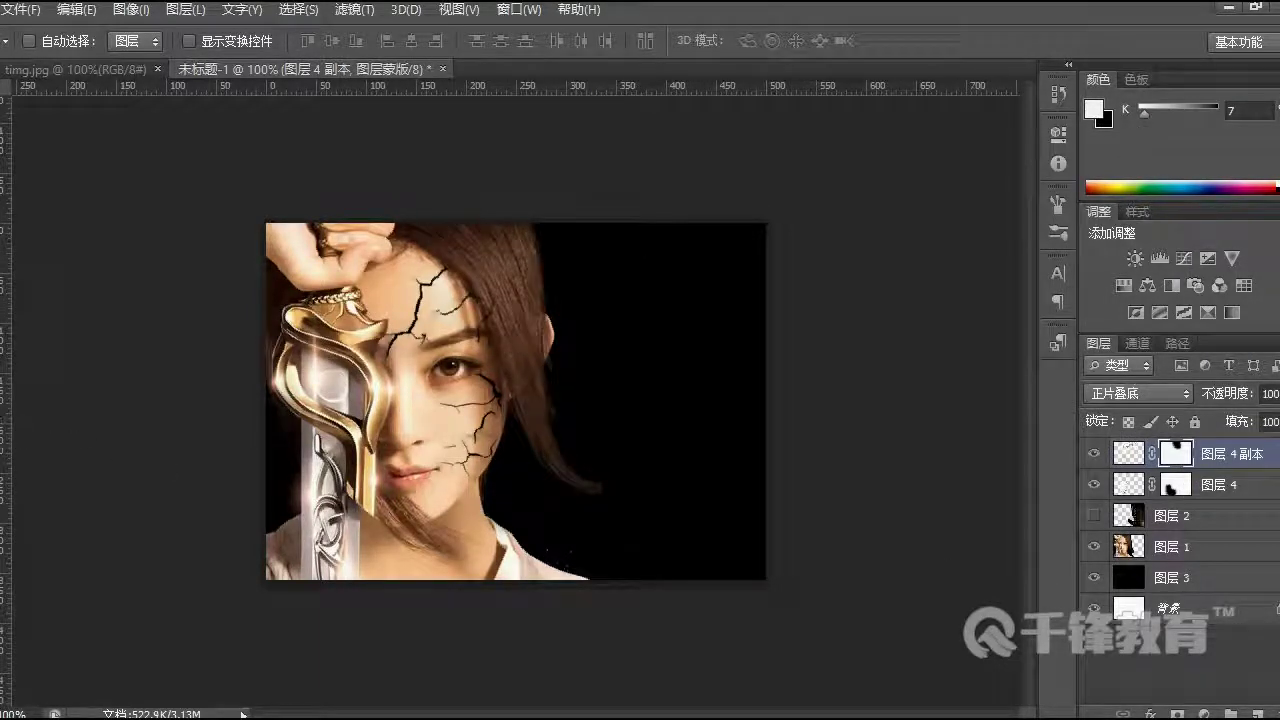
{"action": "key", "text": "b"}
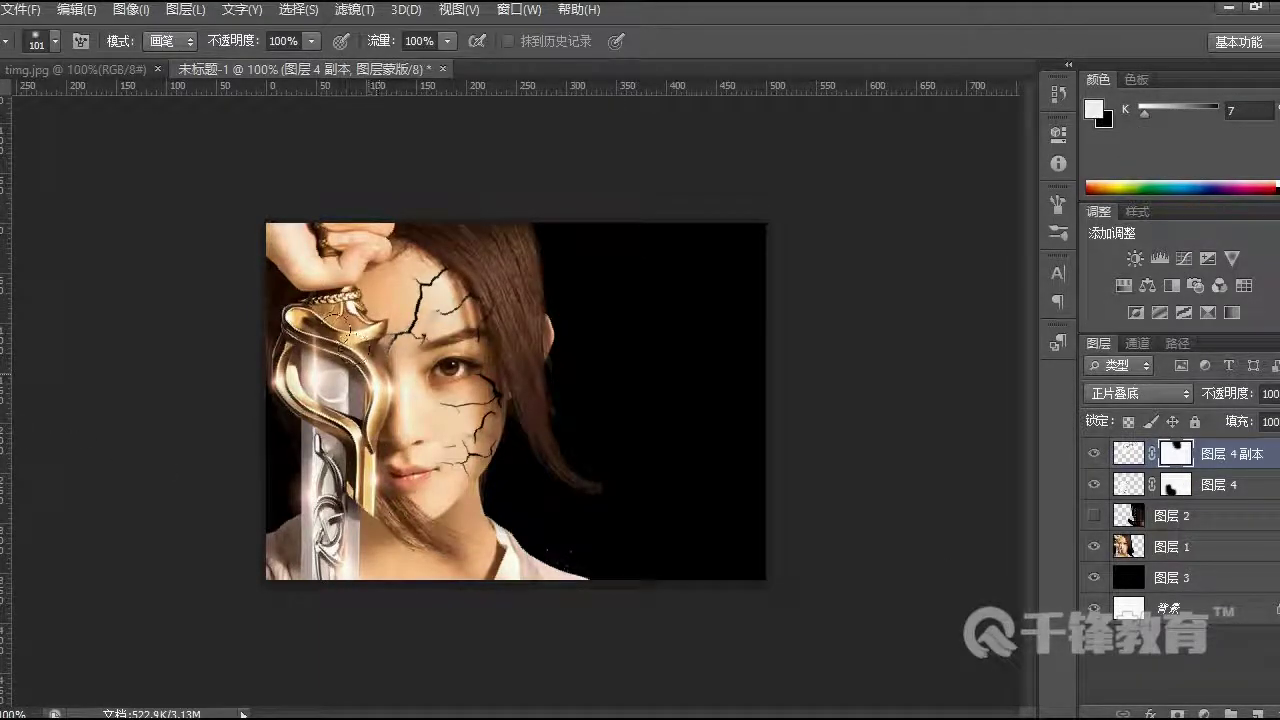
{"action": "left_click_drag", "start_coordinate": [326, 316], "coordinate": [344, 340]}
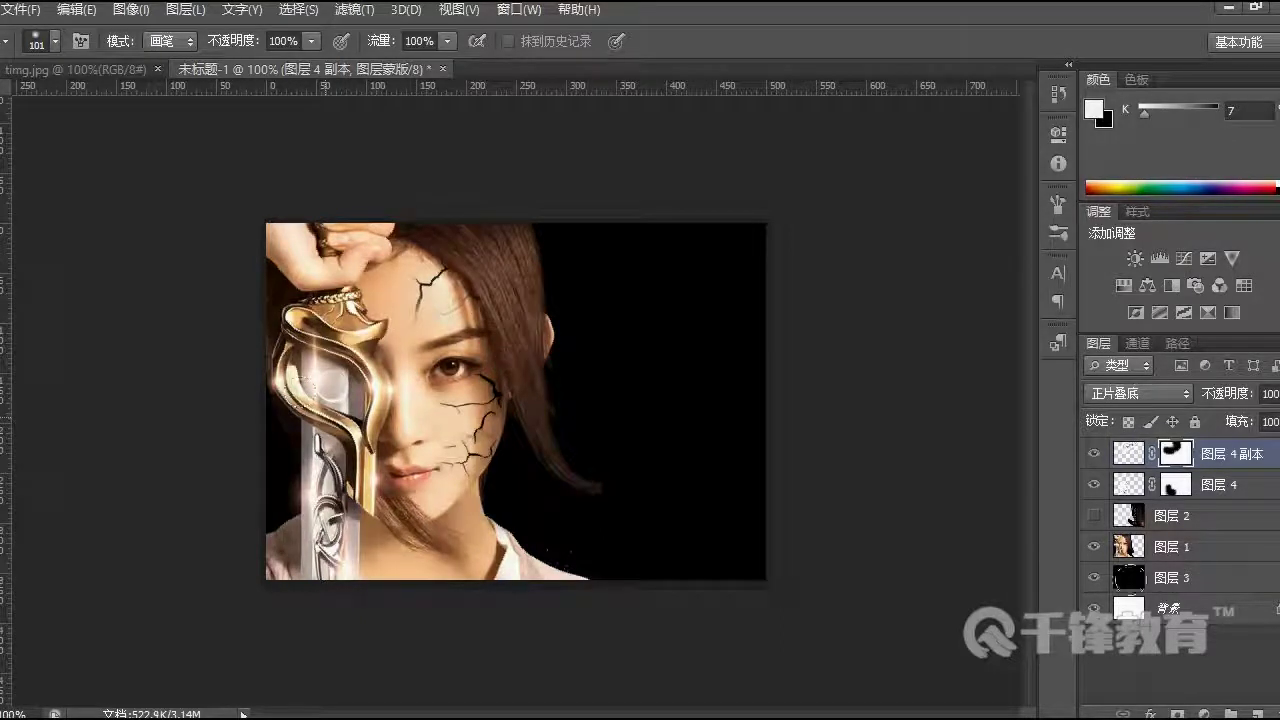
Step: Delete the layer mask of 图层 4 副本 and reorient its cracks across the forehead and sword hilt
{"action": "right_click", "coordinate": [1176, 453]}
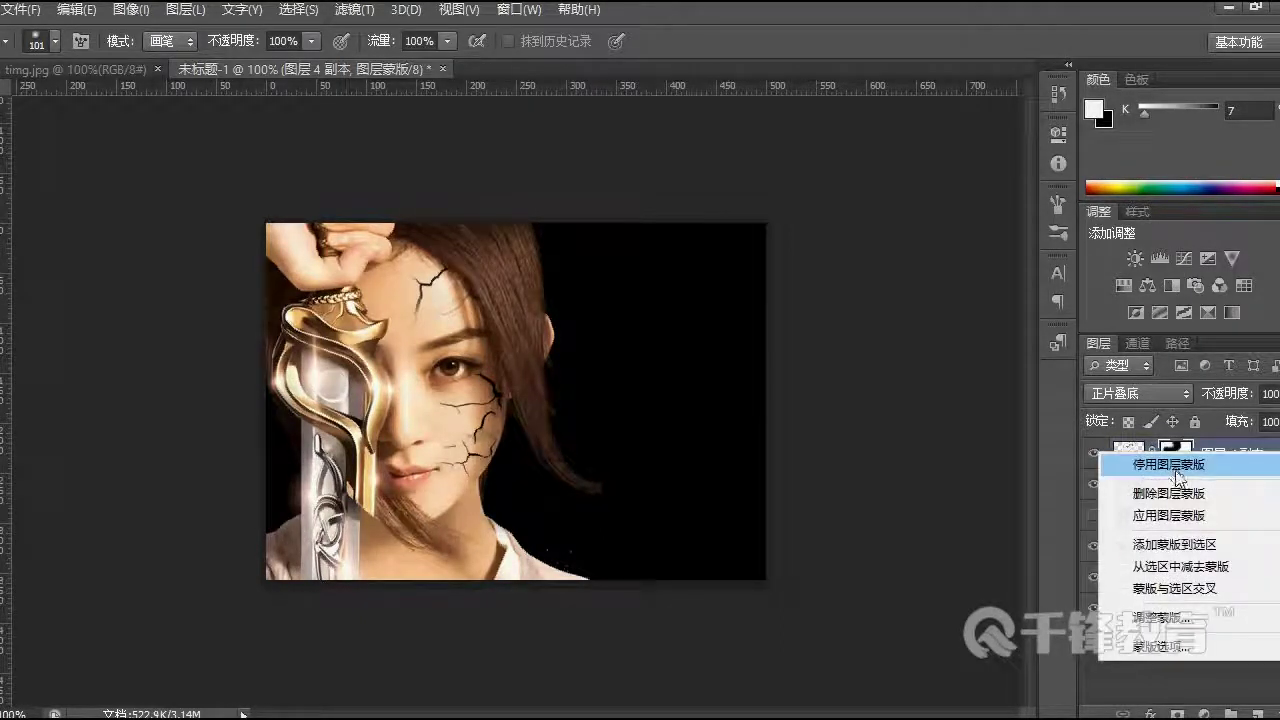
{"action": "left_click", "coordinate": [1155, 492]}
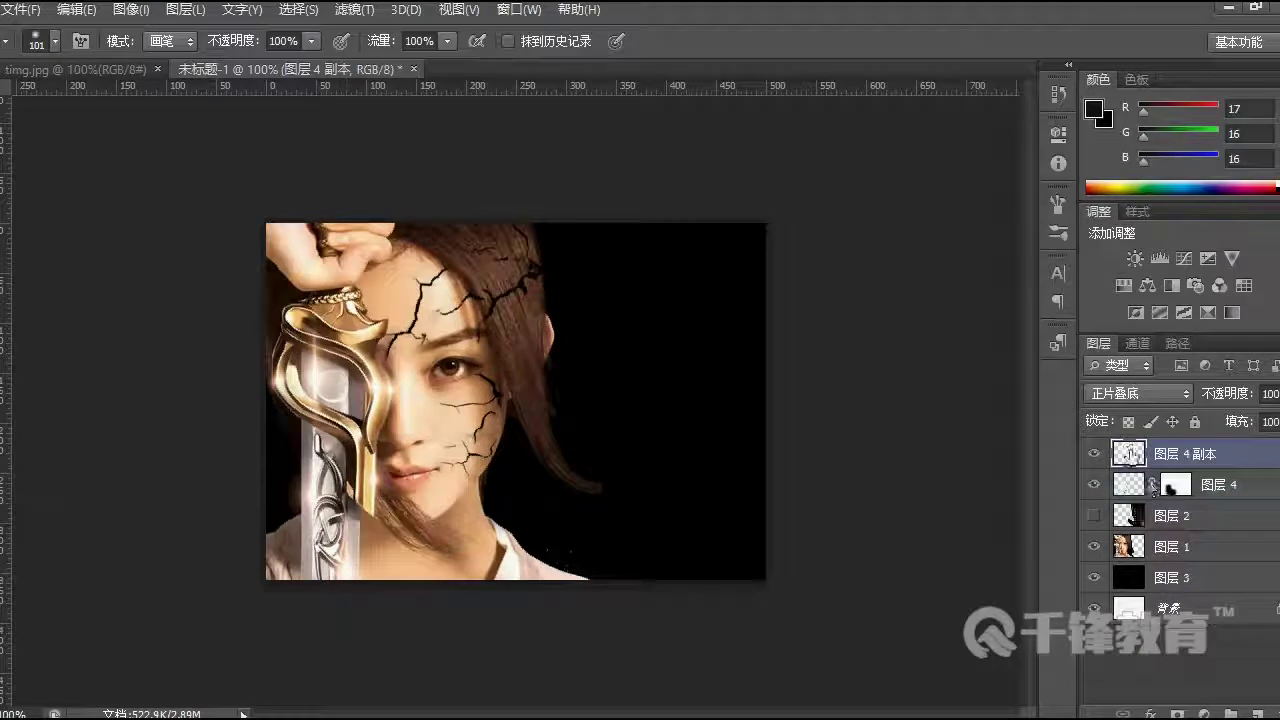
{"action": "key", "text": "v"}
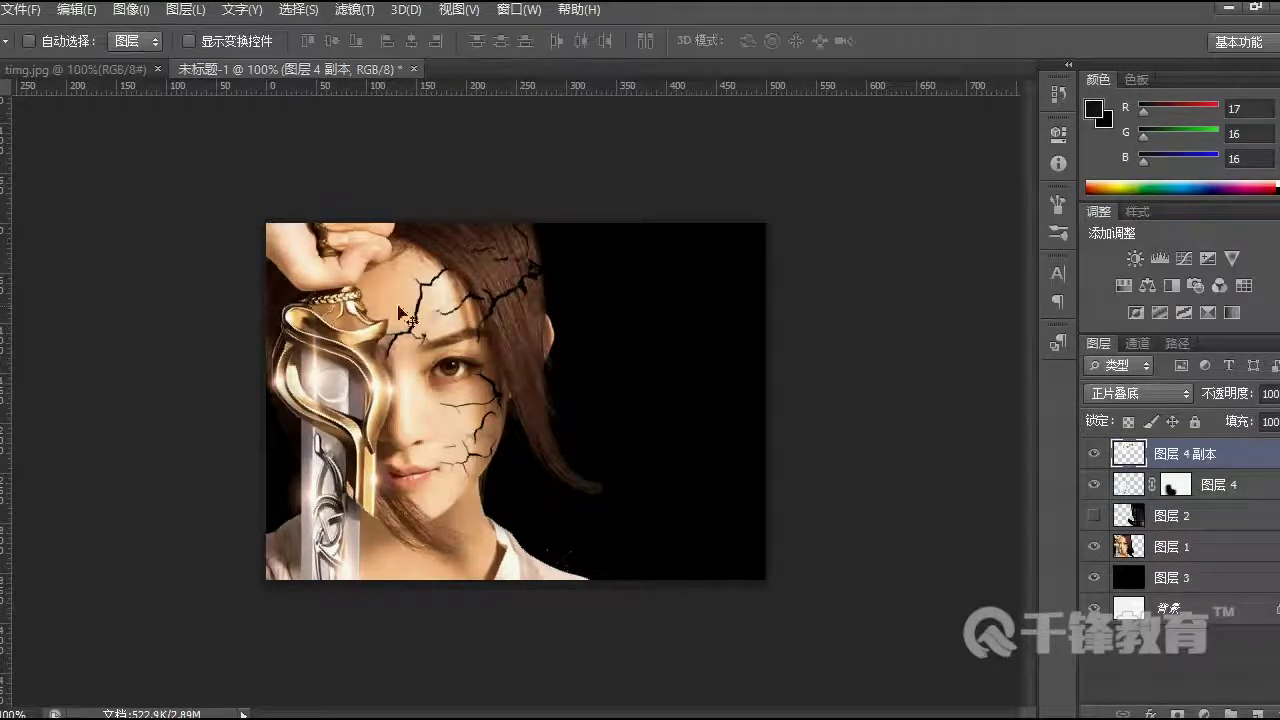
{"action": "left_click_drag", "start_coordinate": [484, 281], "coordinate": [288, 391]}
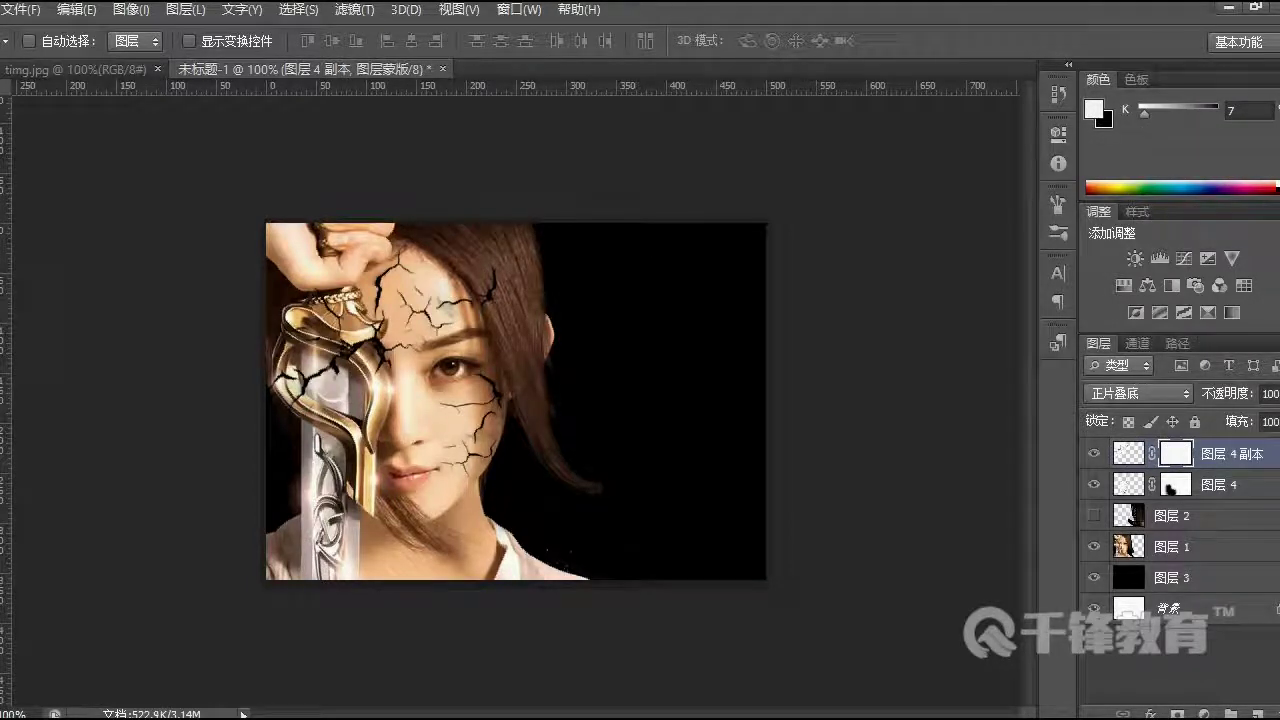
Step: Using a fresh mask on 图层 4 副本, brush away the cracks over the sword hilt and the hair
{"action": "key", "text": "b"}
{"action": "mouse_move", "coordinate": [263, 328]}
{"action": "left_mouse_down"}
{"action": "mouse_move", "coordinate": [300, 380]}
{"action": "mouse_move", "coordinate": [335, 360]}
{"action": "mouse_move", "coordinate": [300, 305]}
{"action": "mouse_move", "coordinate": [385, 350]}
{"action": "mouse_move", "coordinate": [360, 315]}
{"action": "mouse_move", "coordinate": [380, 330]}
{"action": "left_mouse_up"}
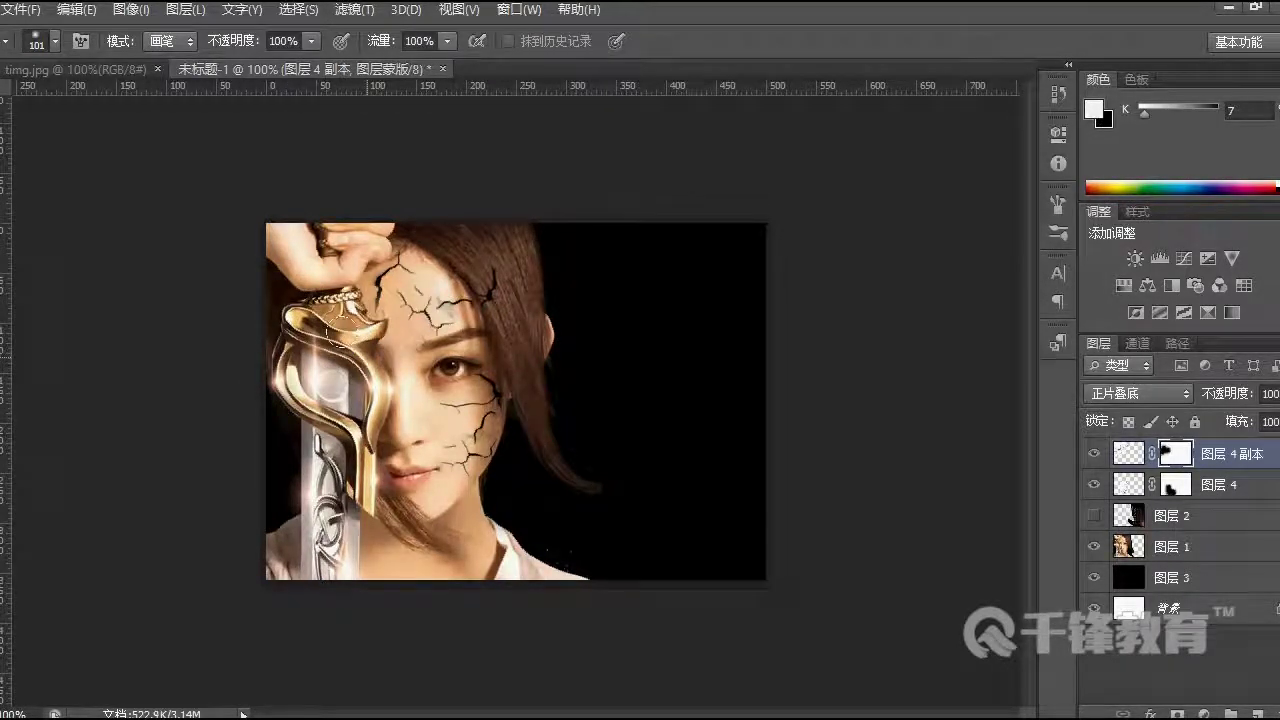
{"action": "mouse_move", "coordinate": [490, 288]}
{"action": "left_mouse_down"}
{"action": "mouse_move", "coordinate": [493, 263]}
{"action": "mouse_move", "coordinate": [457, 220]}
{"action": "mouse_move", "coordinate": [524, 279]}
{"action": "mouse_move", "coordinate": [503, 338]}
{"action": "left_mouse_up"}
Step: Open 火焰.jpg from the 素材 folder in a floating window
{"action": "key", "text": "z"}
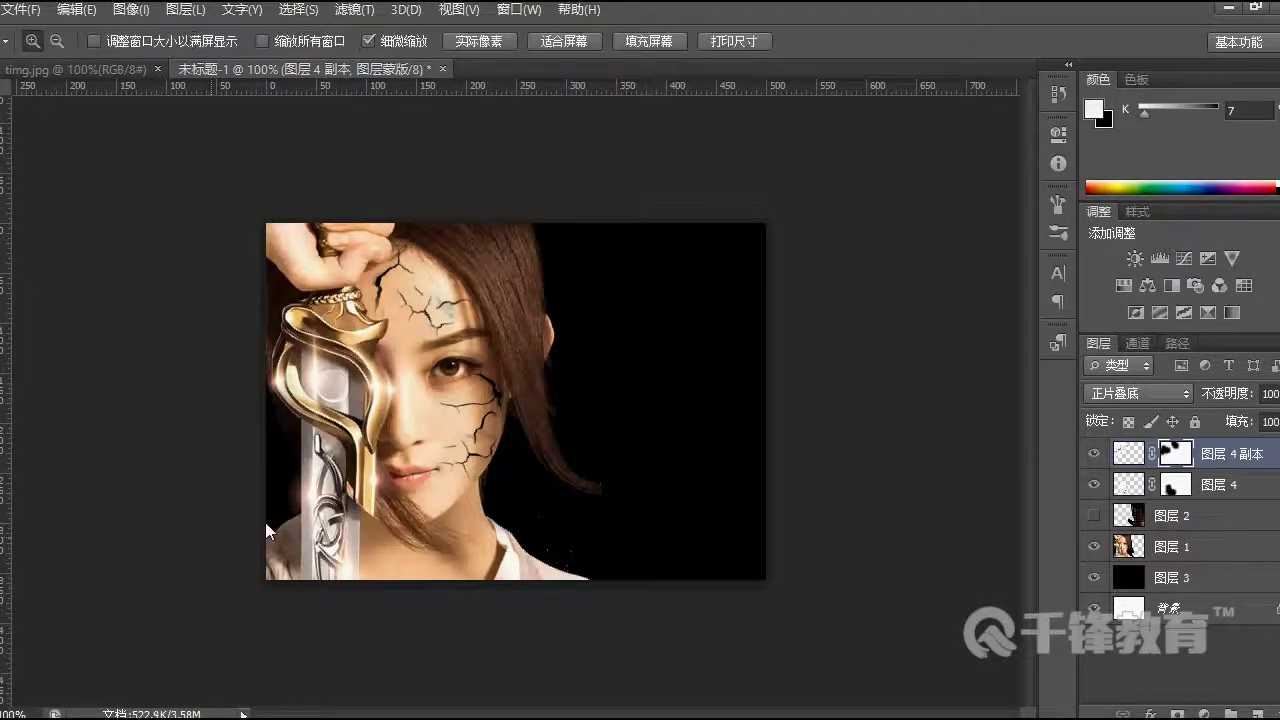
{"action": "left_click", "coordinate": [455, 364]}
{"action": "left_click", "coordinate": [486, 457]}
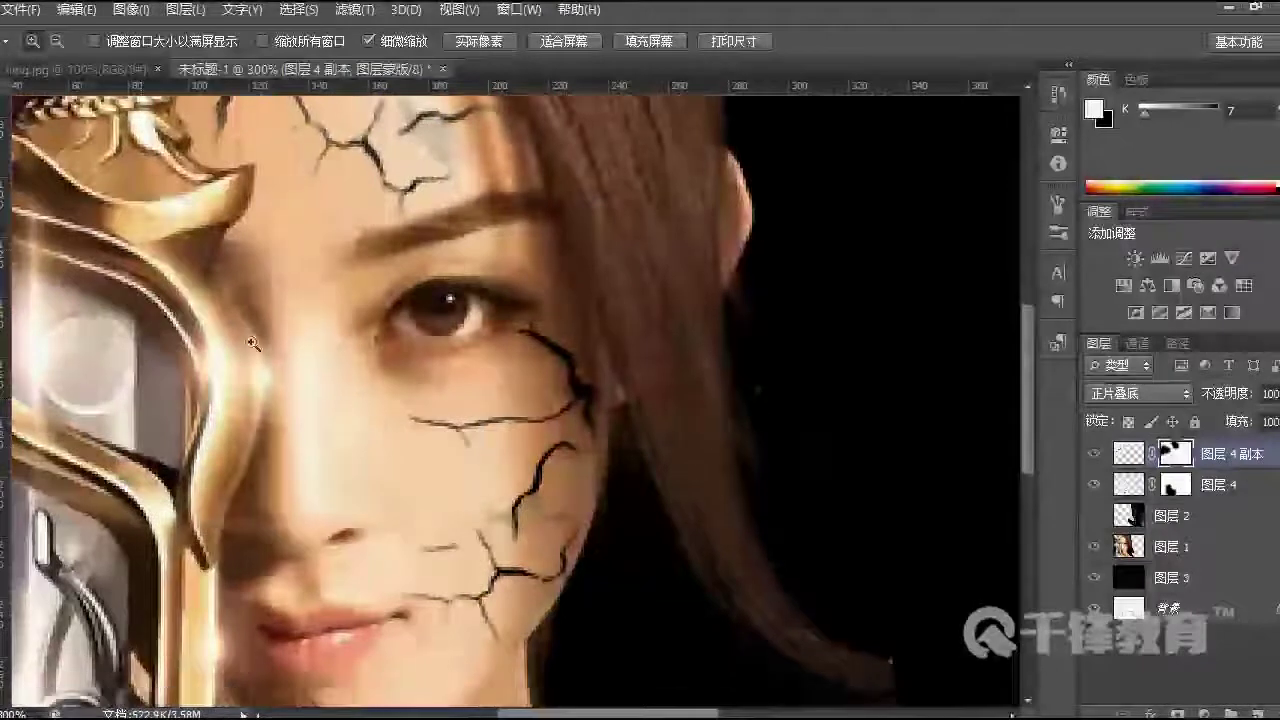
{"action": "left_click", "coordinate": [21, 9]}
{"action": "left_click", "coordinate": [45, 52]}
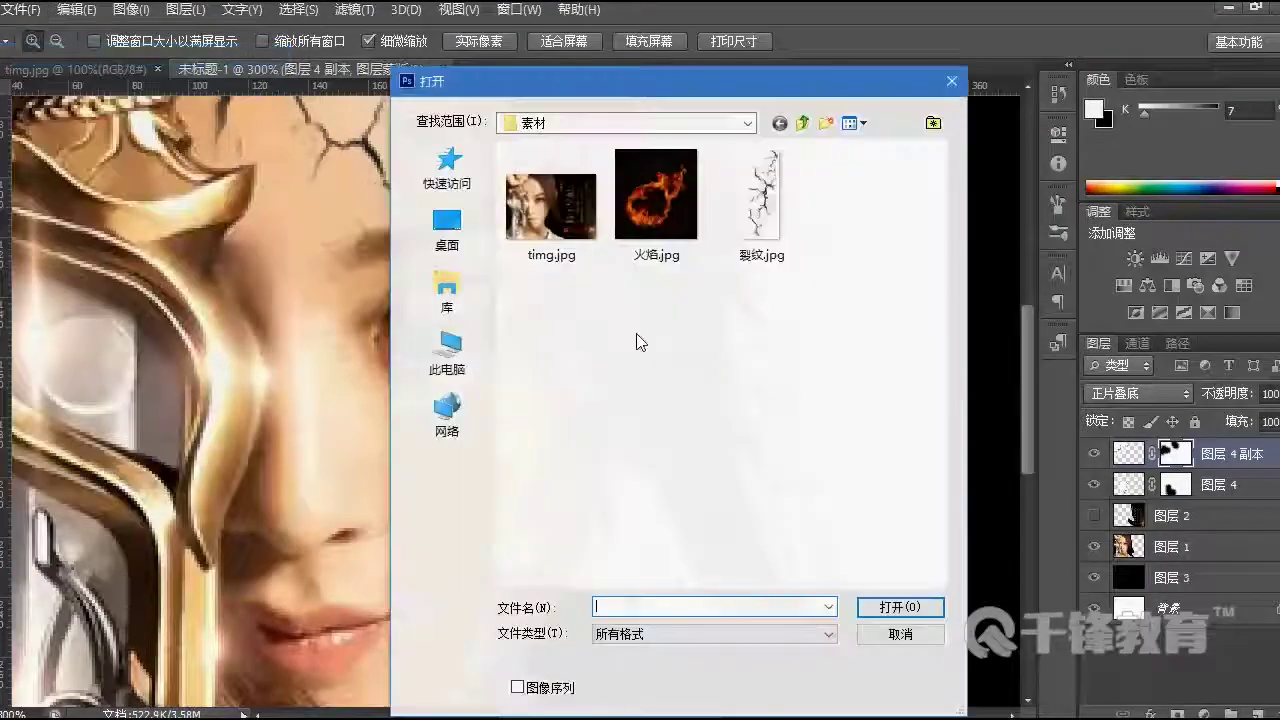
{"action": "left_click", "coordinate": [656, 196]}
{"action": "left_click", "coordinate": [887, 608]}
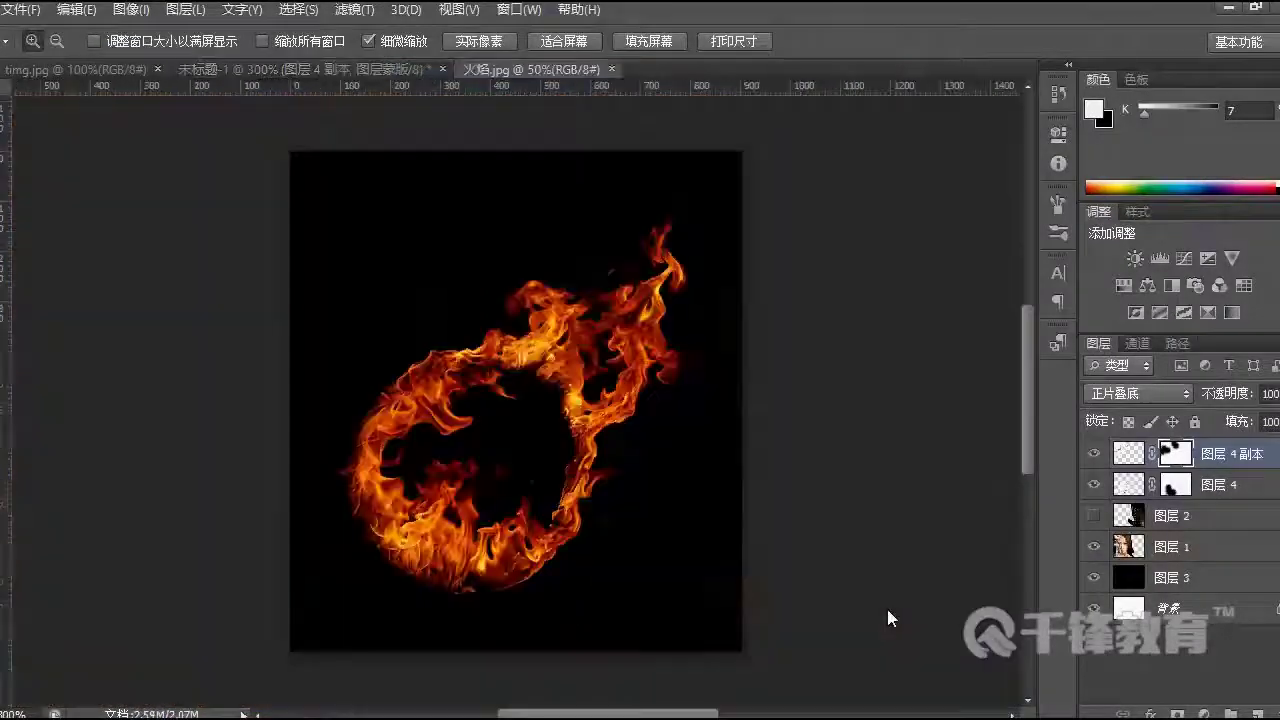
{"action": "left_click_drag", "start_coordinate": [500, 68], "coordinate": [562, 160]}
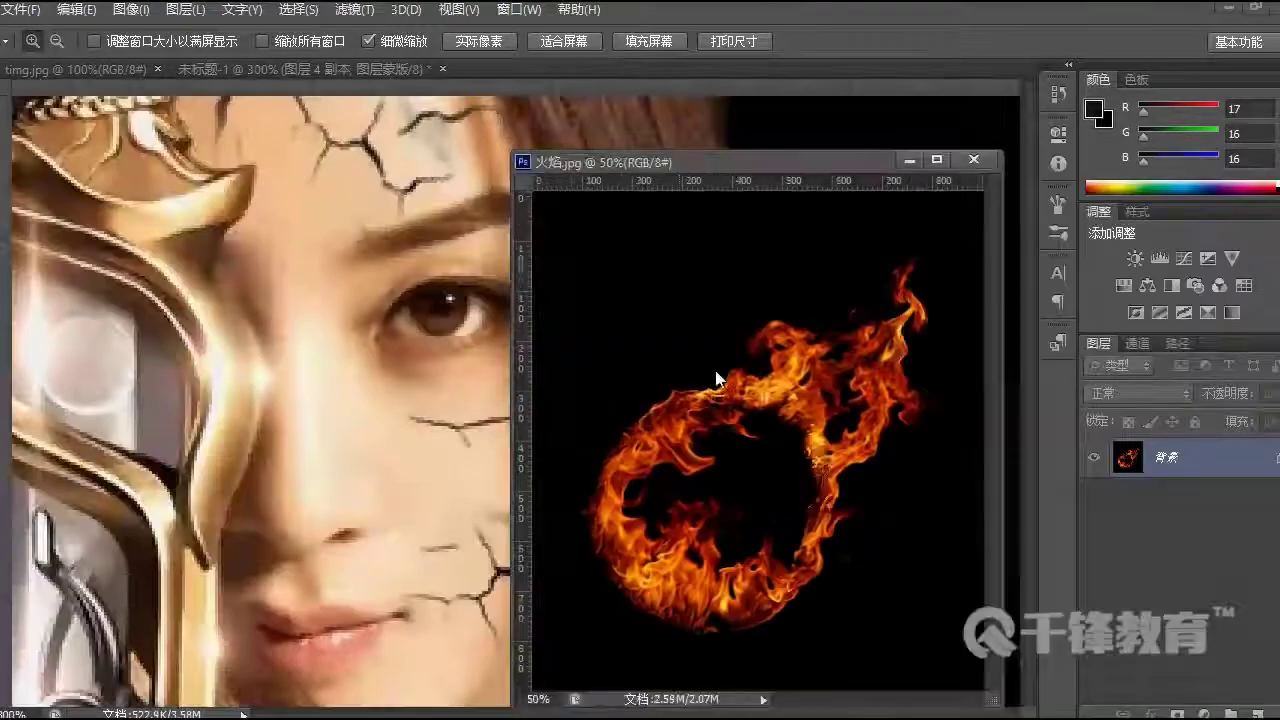
Step: Select the flame area, copy it into the portrait document as a new top layer, and close 火焰.jpg
{"action": "key", "text": "m"}
{"action": "left_click_drag", "start_coordinate": [577, 245], "coordinate": [945, 637]}
{"action": "key", "text": "v"}
{"action": "left_click_drag", "start_coordinate": [768, 409], "coordinate": [400, 420]}
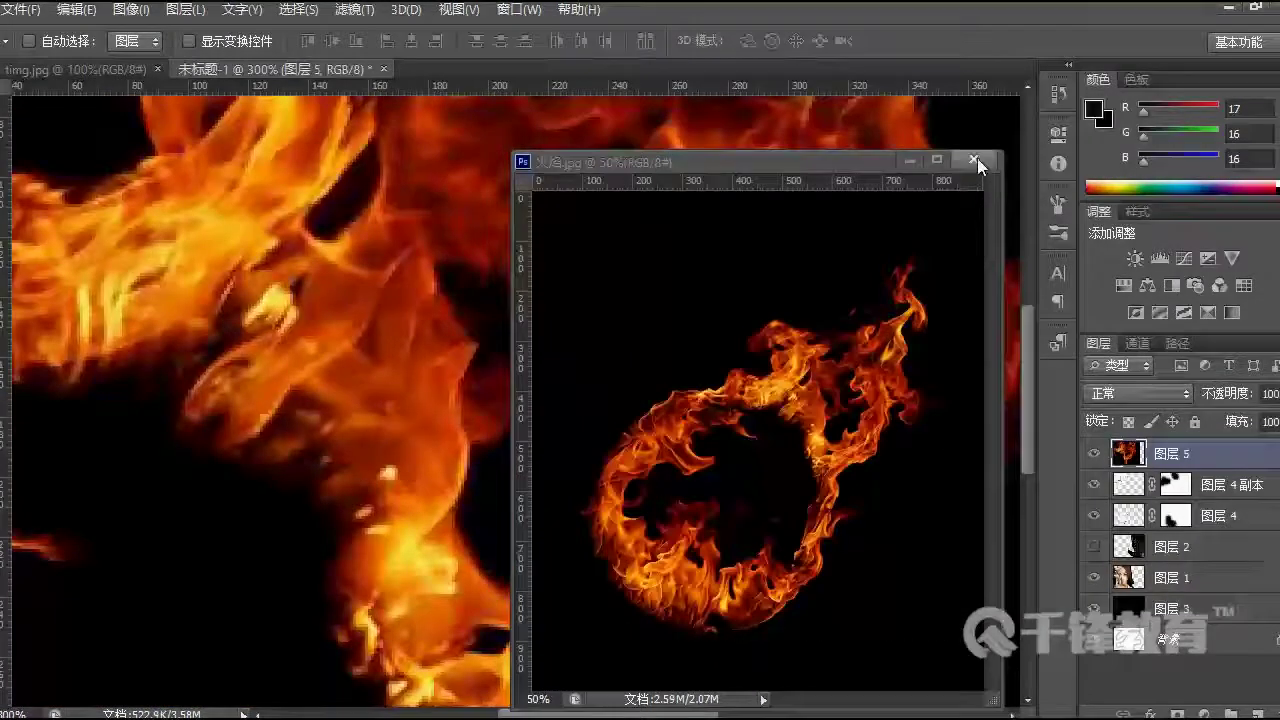
{"action": "left_click", "coordinate": [977, 158]}
Step: Scale the flame on 图层 5 down to about 11% and move it over the uncovered eye
{"action": "key", "text": "ctrl+t"}
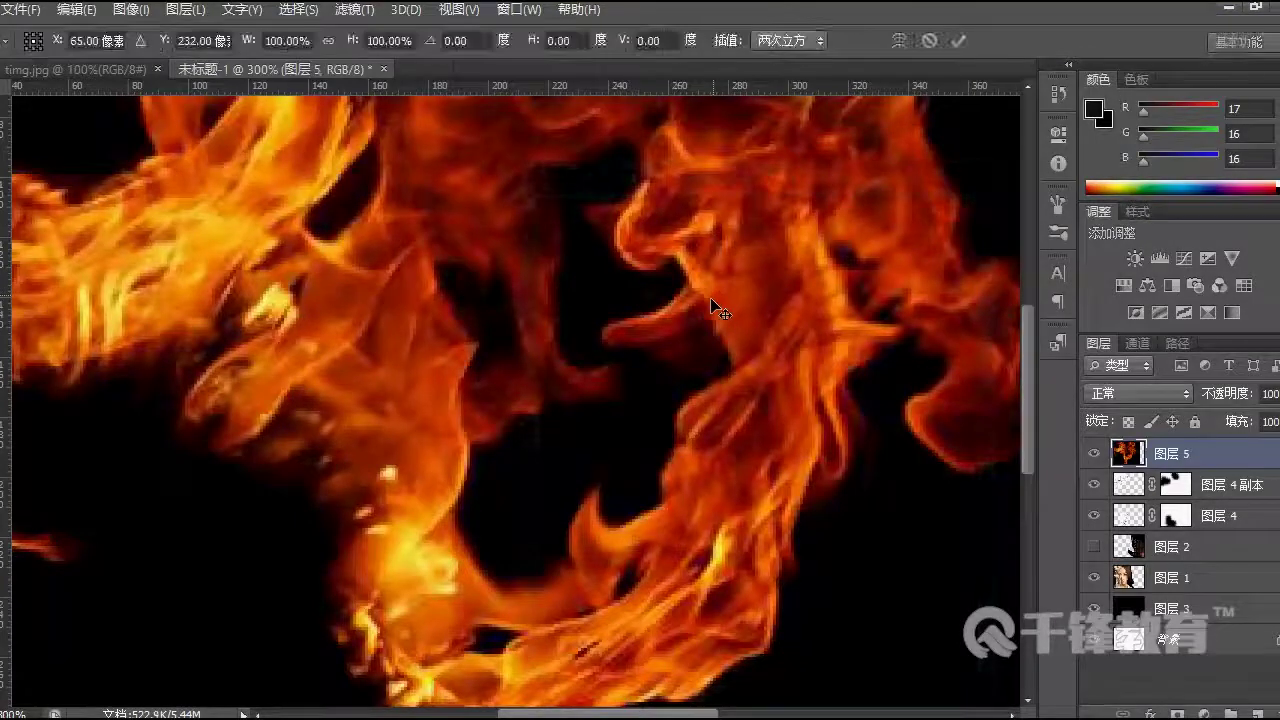
{"action": "left_click_drag", "start_coordinate": [806, 529], "coordinate": [800, 582]}
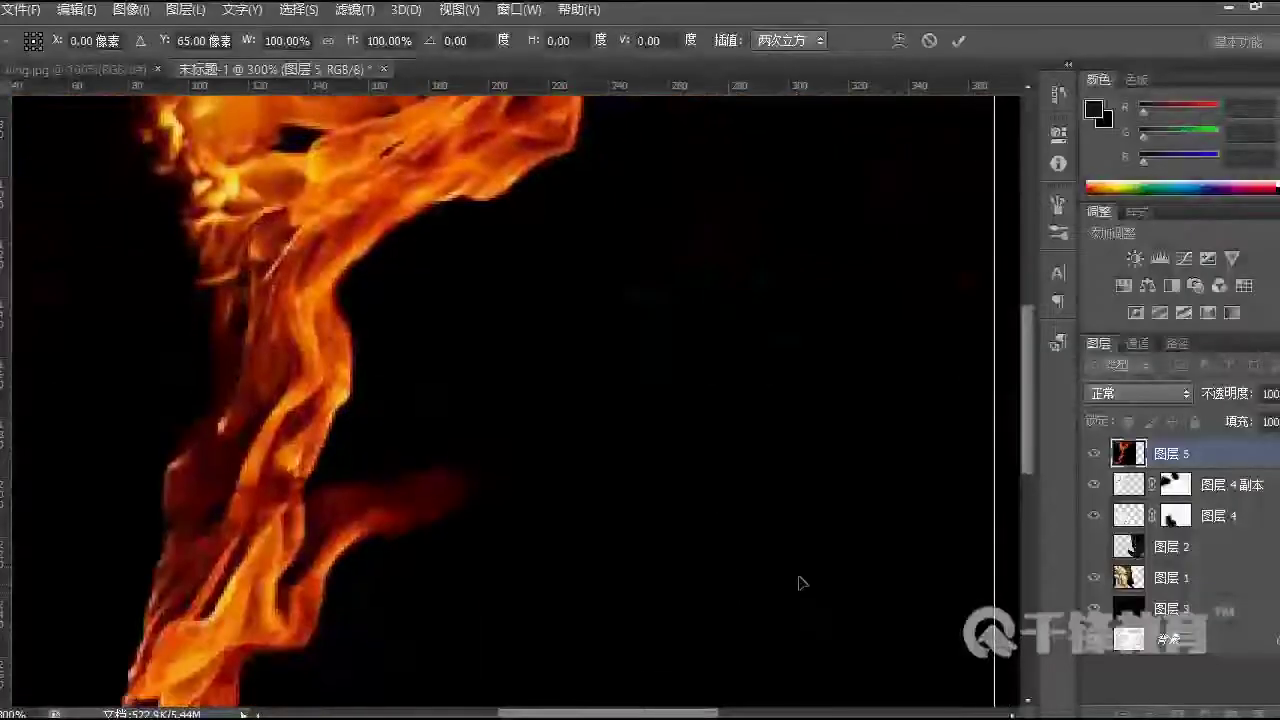
{"action": "key", "text": "shift+Up"}
{"action": "key", "text": "shift+Up"}
{"action": "key", "text": "shift+Up"}
{"action": "key", "text": "shift+Up"}
{"action": "key", "text": "shift+Up"}
{"action": "key", "text": "shift+Up"}
{"action": "key", "text": "shift+Up"}
{"action": "key", "text": "shift+Up"}
{"action": "key", "text": "shift+Up"}
{"action": "key", "text": "shift+Up"}
{"action": "key", "text": "shift+Up"}
{"action": "key", "text": "shift+Up"}
{"action": "key", "text": "shift+Up"}
{"action": "key", "text": "shift+Up"}
{"action": "key", "text": "shift+Up"}
{"action": "key", "text": "shift+Up"}
{"action": "key", "text": "shift+Up"}
{"action": "key", "text": "shift+Up"}
{"action": "key", "text": "shift+Up"}
{"action": "key", "text": "shift+Up"}
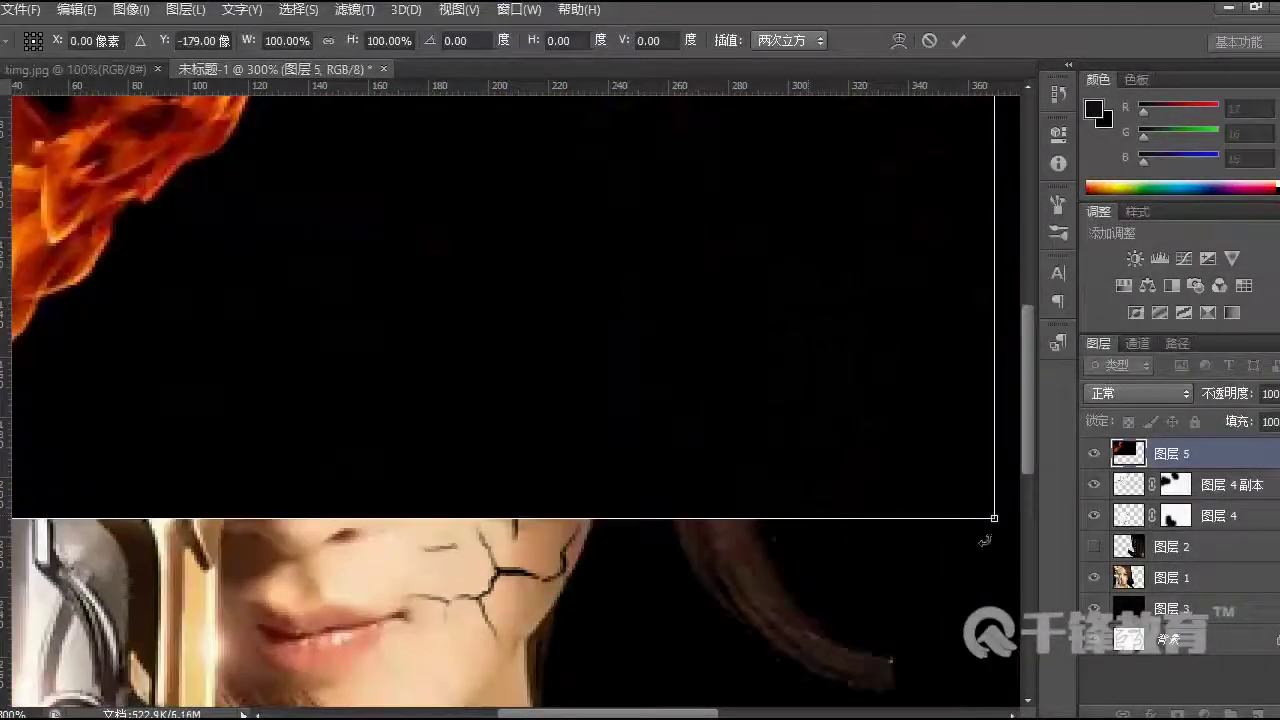
{"action": "left_click_drag", "start_coordinate": [985, 540], "coordinate": [754, 334]}
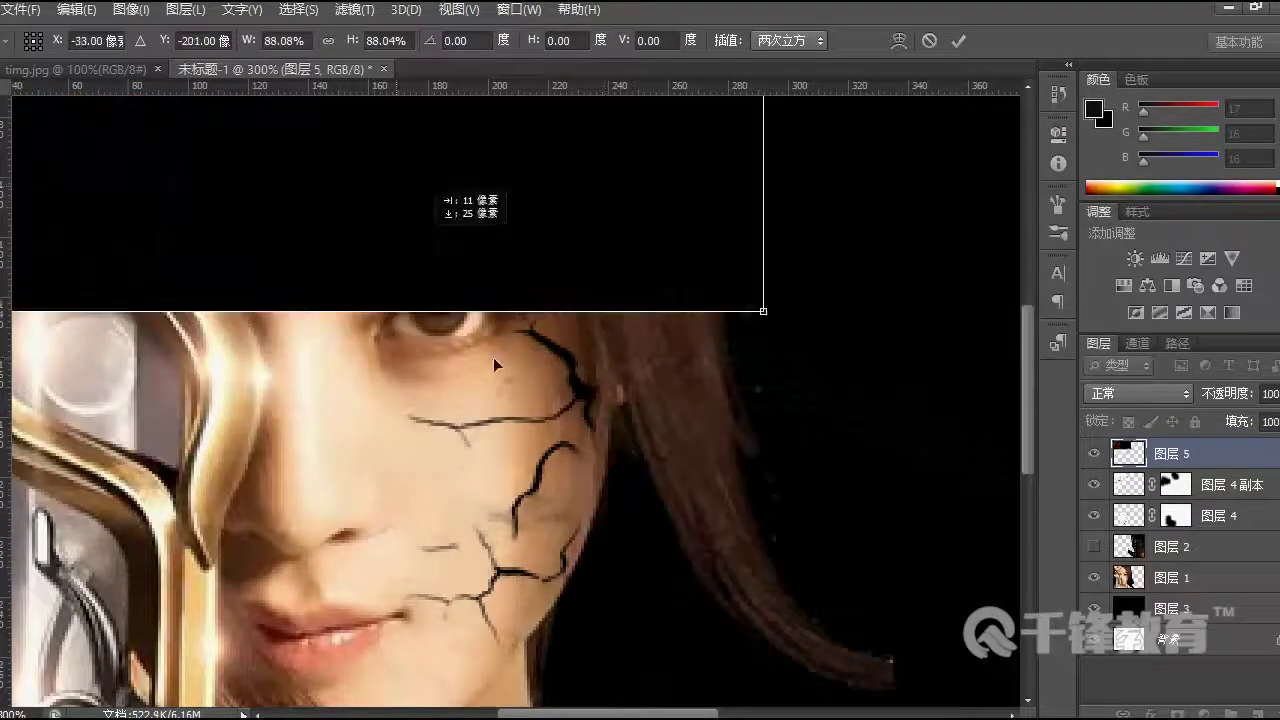
{"action": "key", "text": "ctrl+z"}
{"action": "left_click_drag", "start_coordinate": [932, 573], "coordinate": [588, 365]}
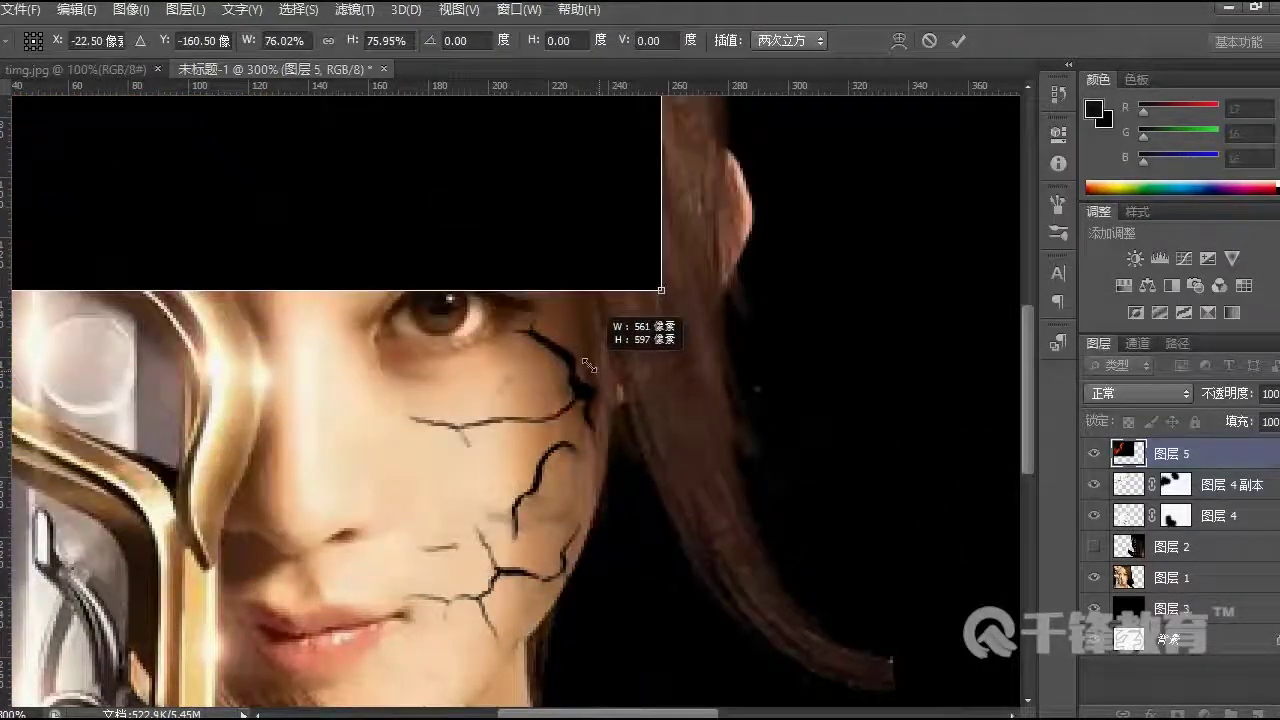
{"action": "left_click_drag", "start_coordinate": [354, 166], "coordinate": [640, 482]}
{"action": "left_click_drag", "start_coordinate": [946, 605], "coordinate": [797, 588]}
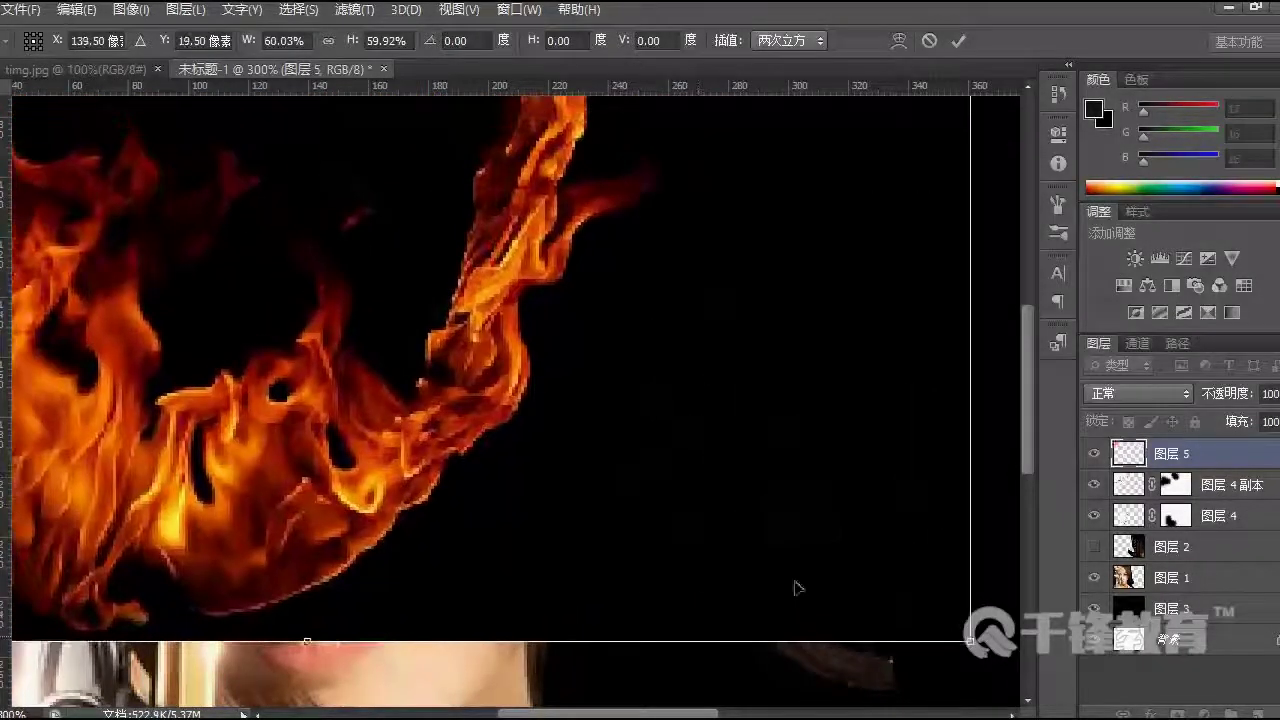
{"action": "left_click_drag", "start_coordinate": [970, 641], "coordinate": [593, 239]}
{"action": "left_click_drag", "start_coordinate": [331, 213], "coordinate": [713, 591]}
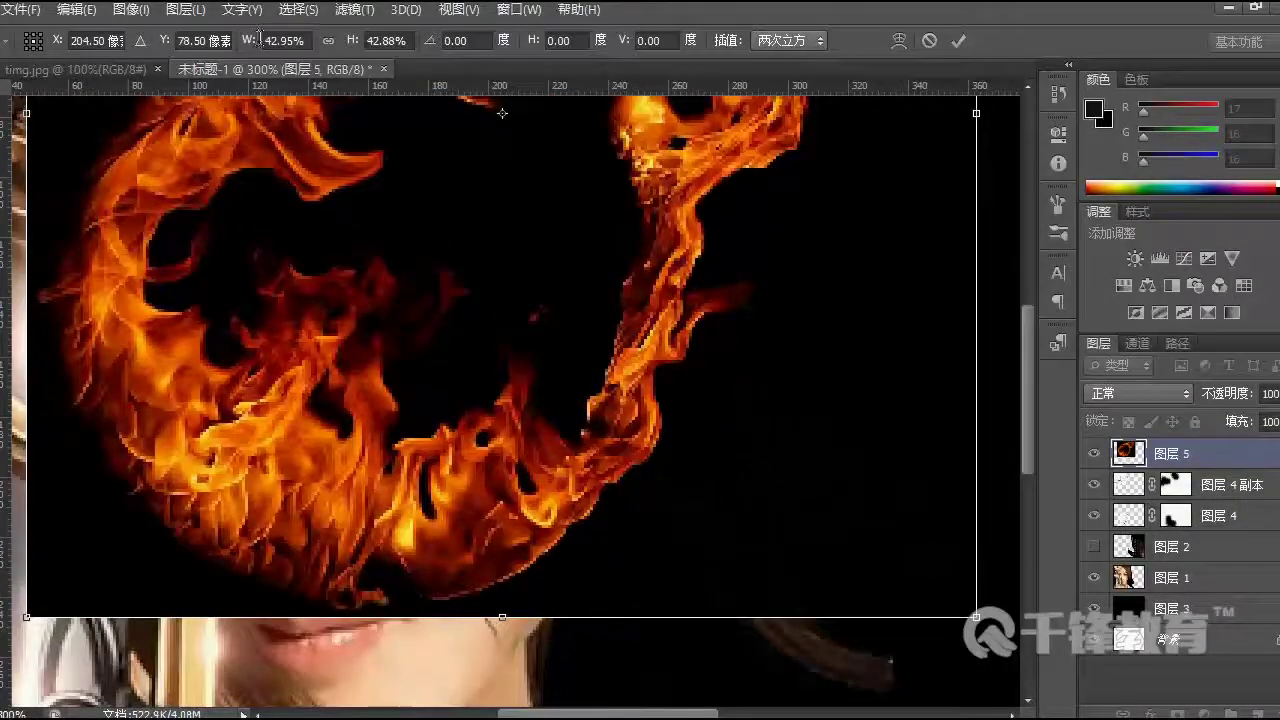
{"action": "left_click_drag", "start_coordinate": [976, 617], "coordinate": [471, 223]}
{"action": "left_click_drag", "start_coordinate": [355, 200], "coordinate": [457, 366]}
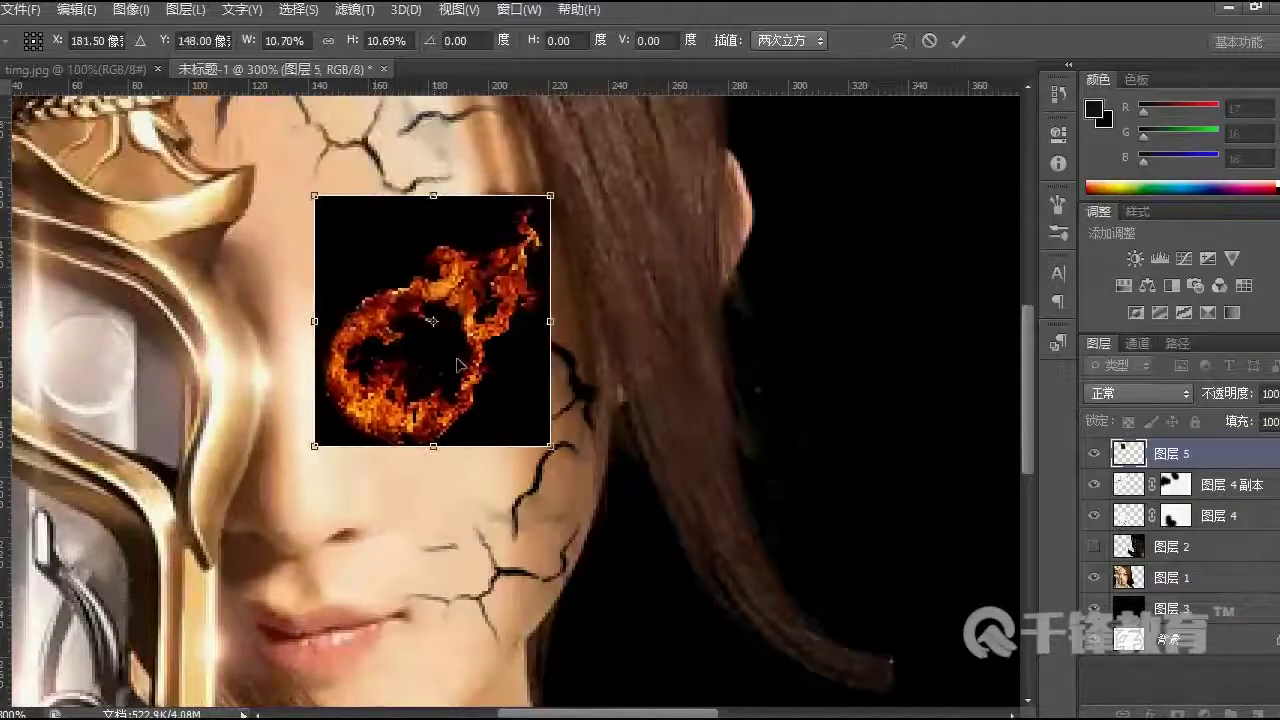
Step: Shrink the flame on 图层 5 to about 3%, rotate it about 30°, and fit it over the iris
{"action": "left_click_drag", "start_coordinate": [550, 446], "coordinate": [473, 343]}
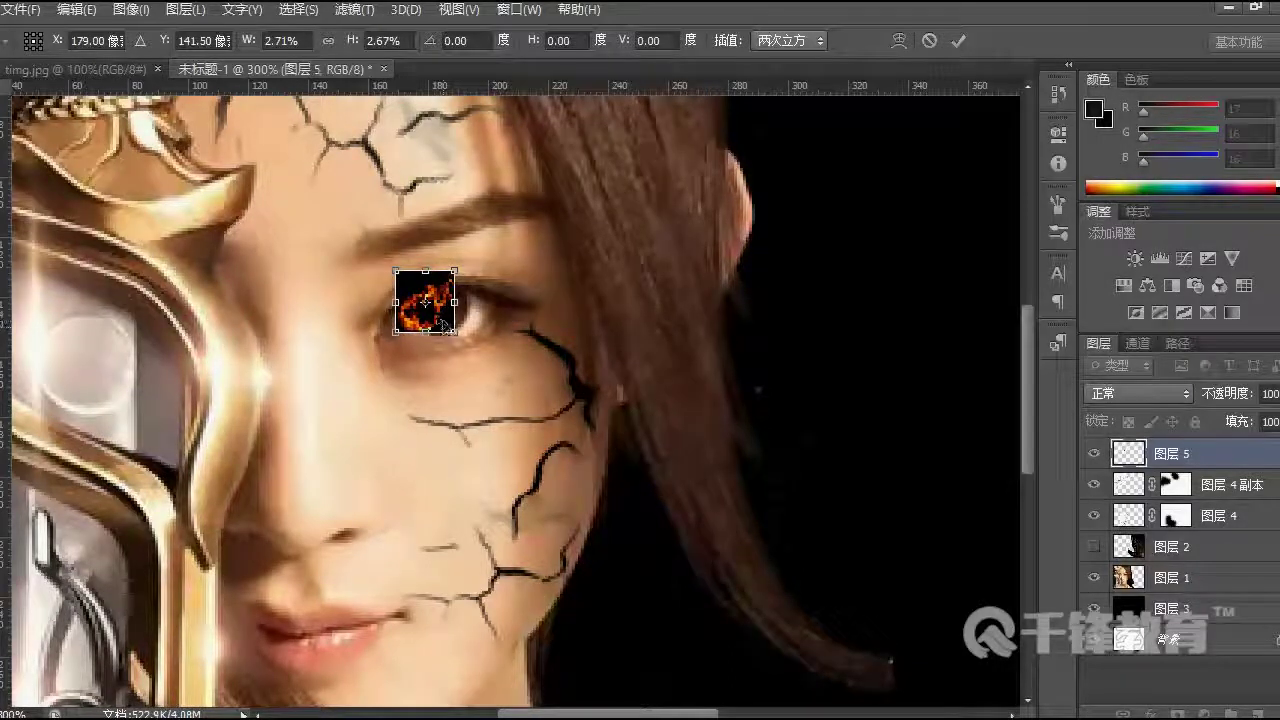
{"action": "left_click_drag", "start_coordinate": [490, 289], "coordinate": [468, 318]}
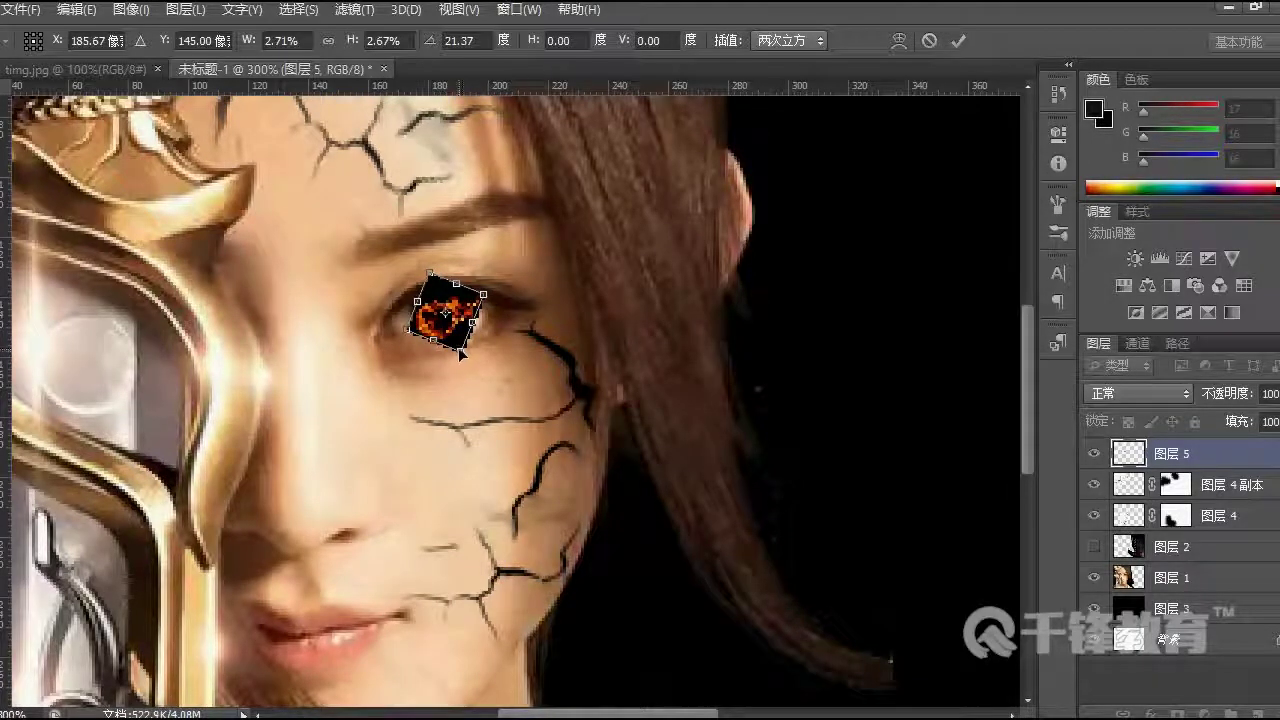
{"action": "mouse_move", "coordinate": [462, 354]}
{"action": "left_mouse_down"}
{"action": "mouse_move", "coordinate": [474, 362]}
{"action": "mouse_move", "coordinate": [464, 358]}
{"action": "left_mouse_up"}
{"action": "left_click_drag", "start_coordinate": [507, 296], "coordinate": [513, 305]}
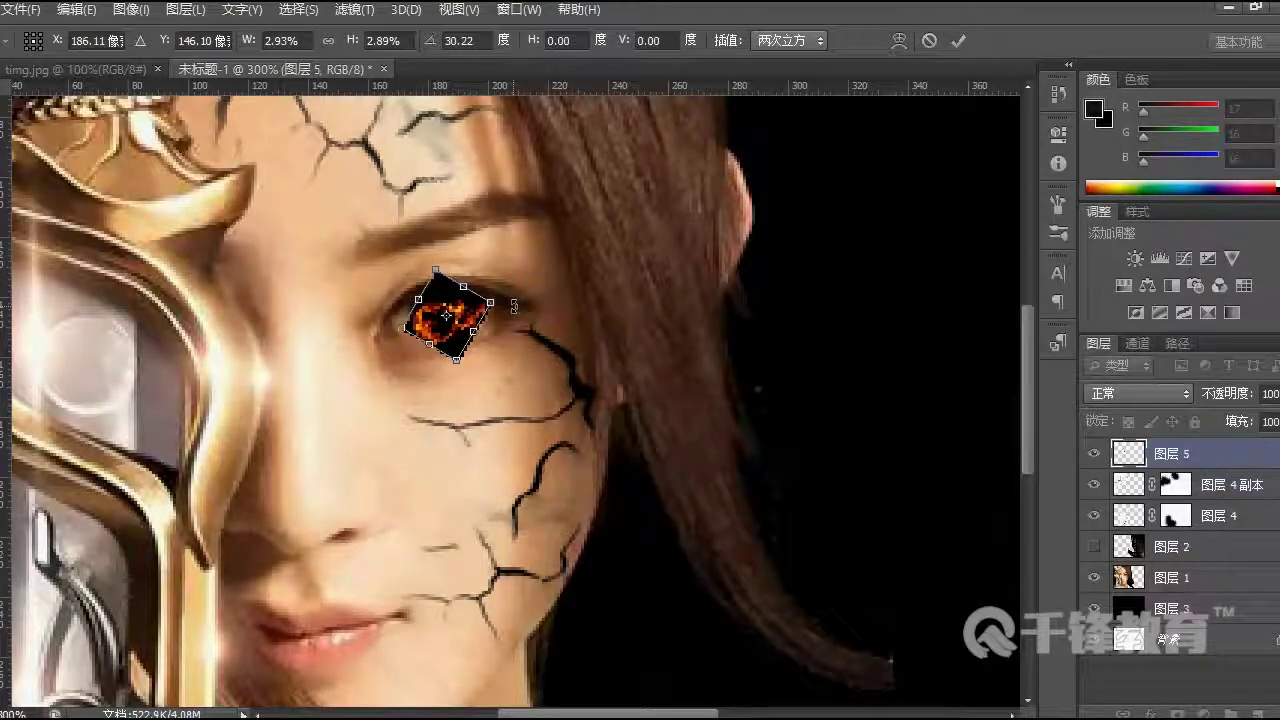
{"action": "key", "text": "Return"}
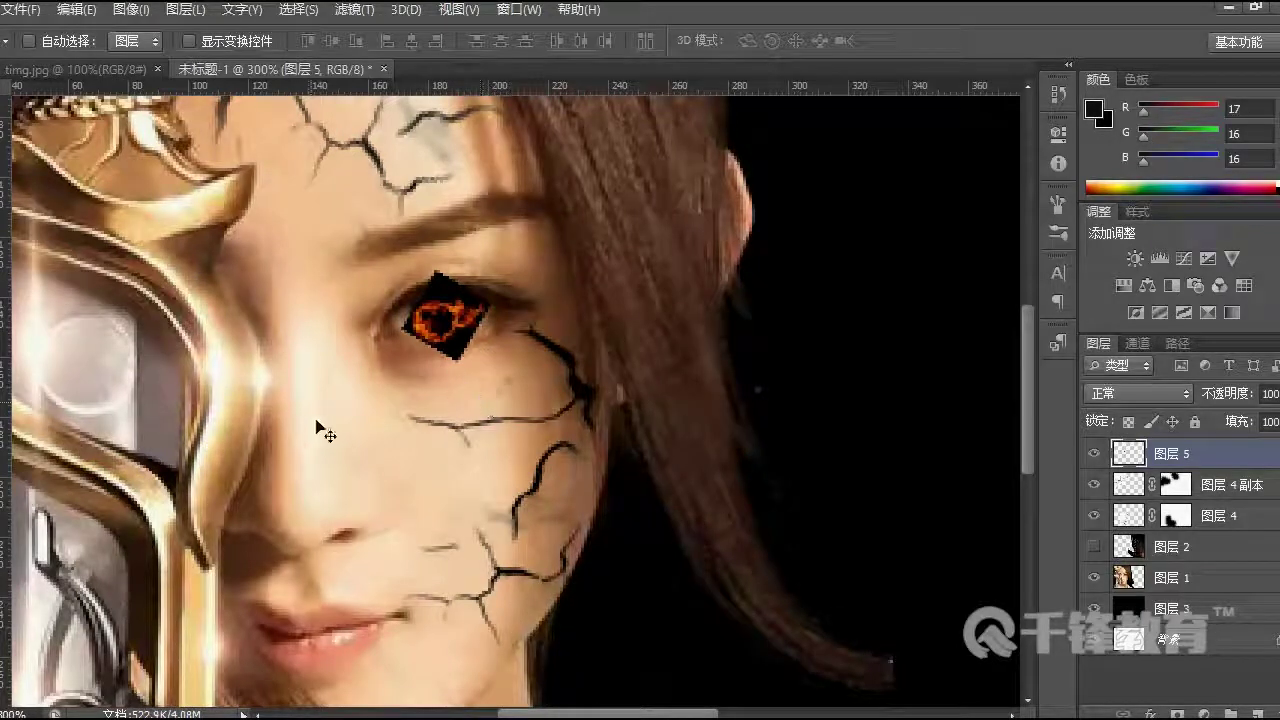
Step: Set the blend mode of 图层 5 to 滤色 and nudge the flame into line with the iris
{"action": "left_click", "coordinate": [1185, 397]}
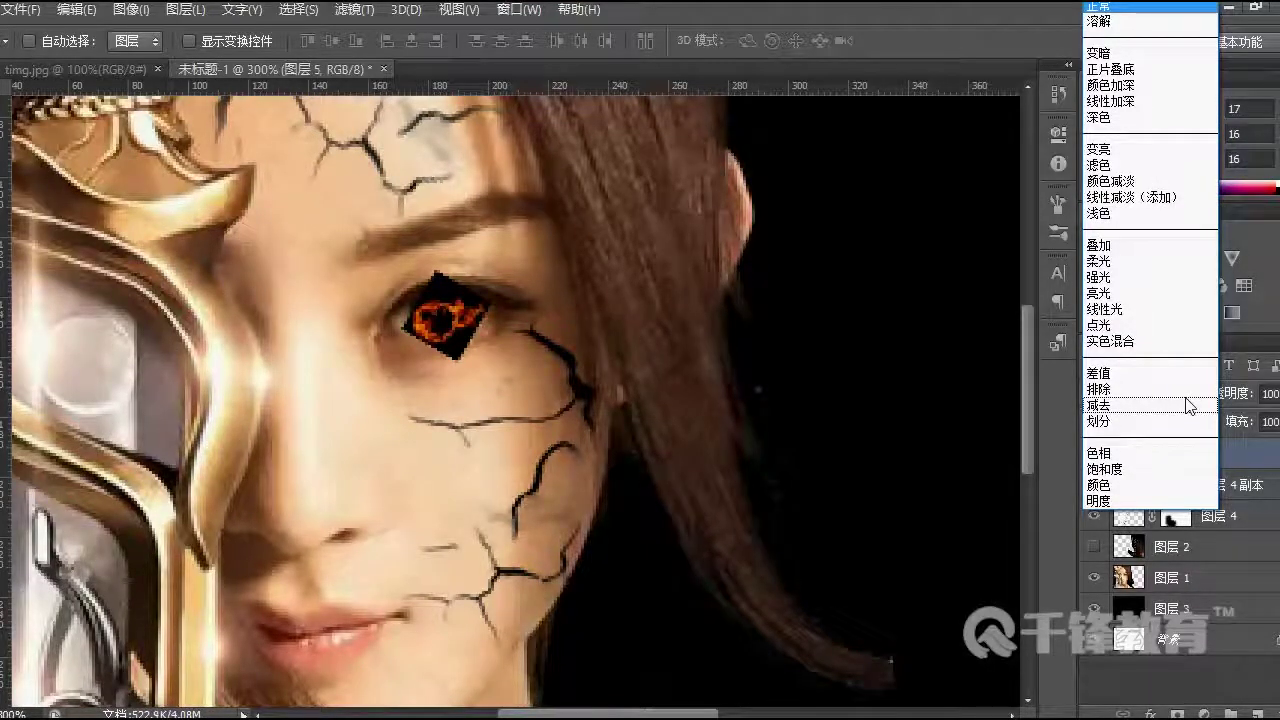
{"action": "left_click", "coordinate": [1120, 166]}
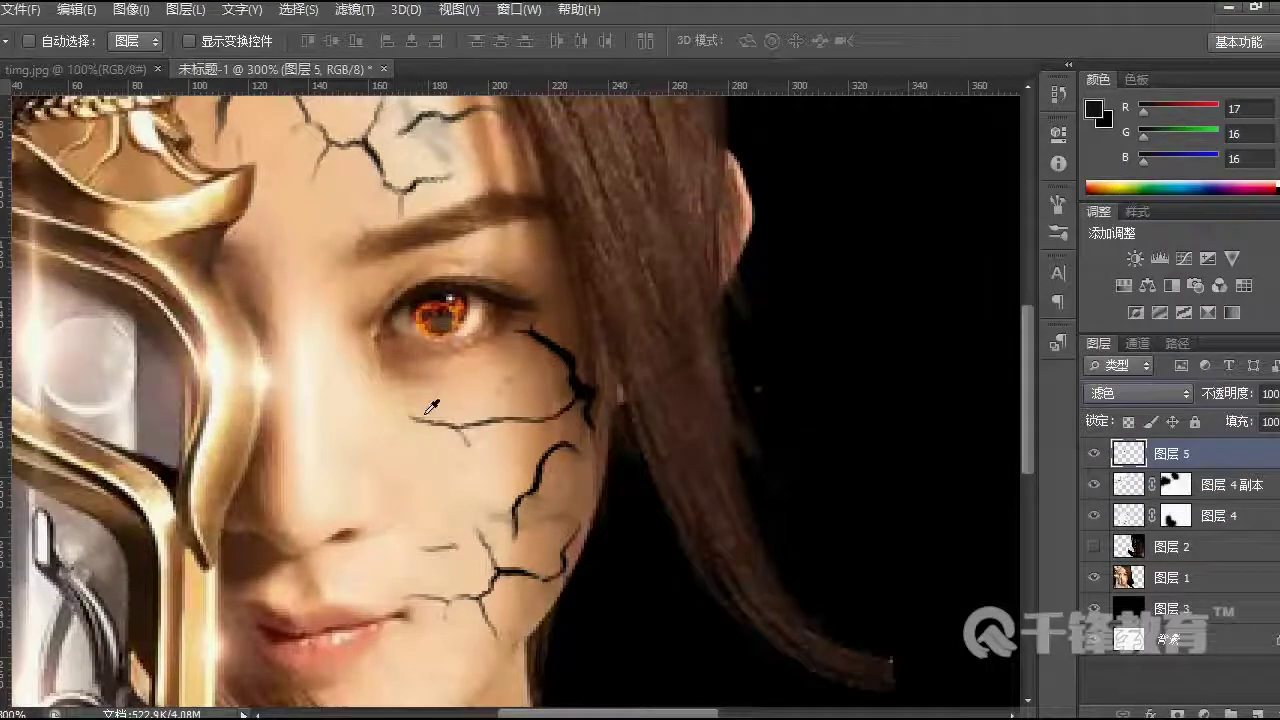
{"action": "left_click_drag", "start_coordinate": [450, 302], "coordinate": [452, 306]}
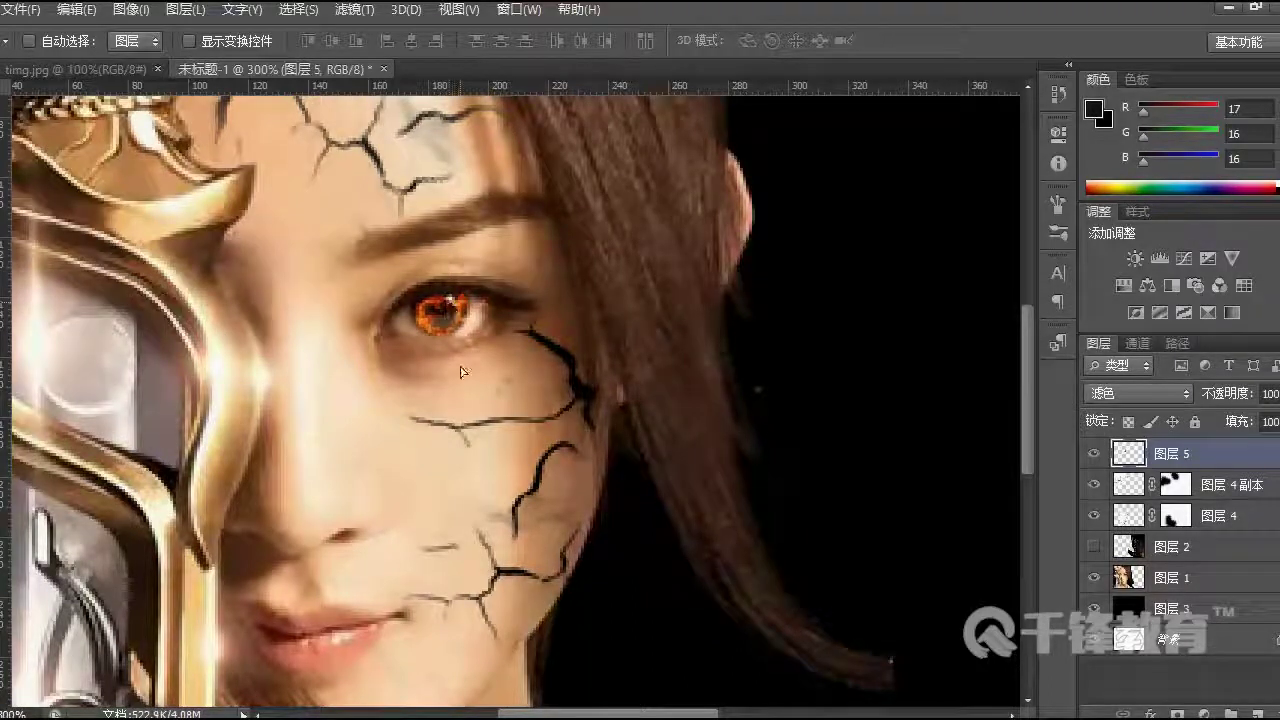
Step: Open 火焰.jpg from the 素材 folder again and float it in its own window beside the portrait
{"action": "key", "text": "z"}
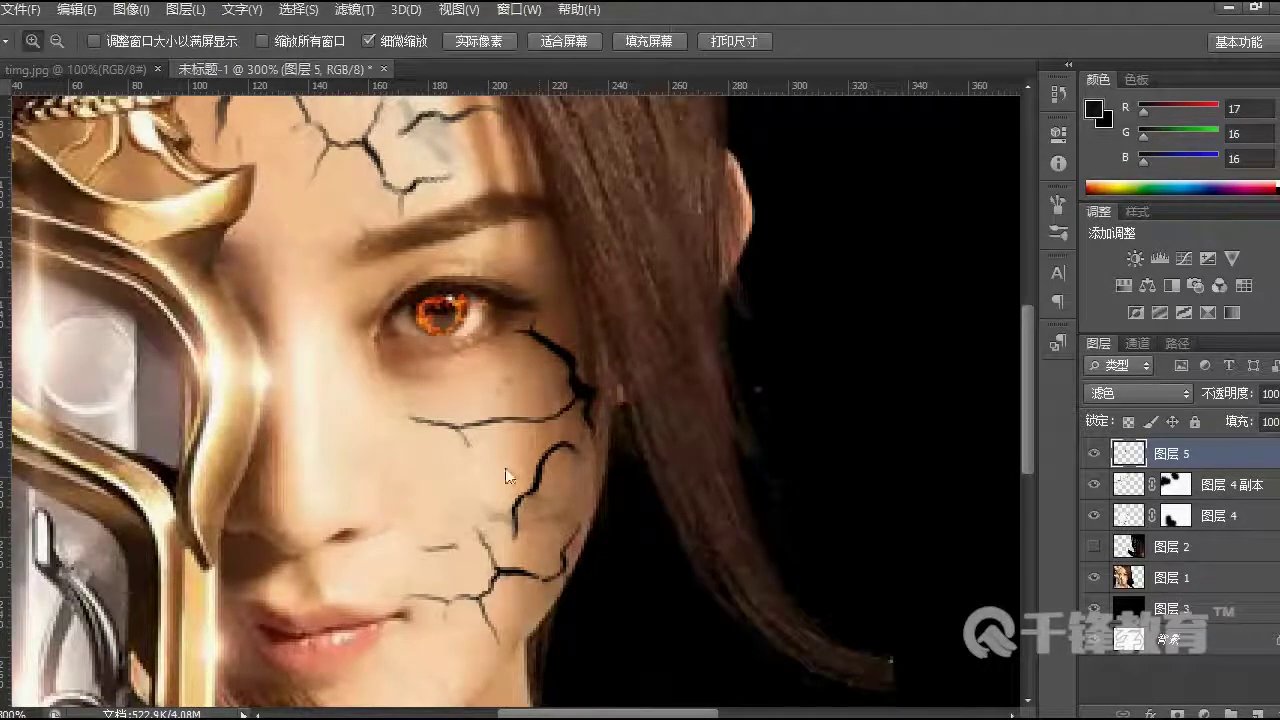
{"action": "left_click", "coordinate": [537, 386], "text": "alt"}
{"action": "left_click", "coordinate": [537, 386], "text": "alt"}
{"action": "left_click", "coordinate": [533, 382], "text": "alt"}
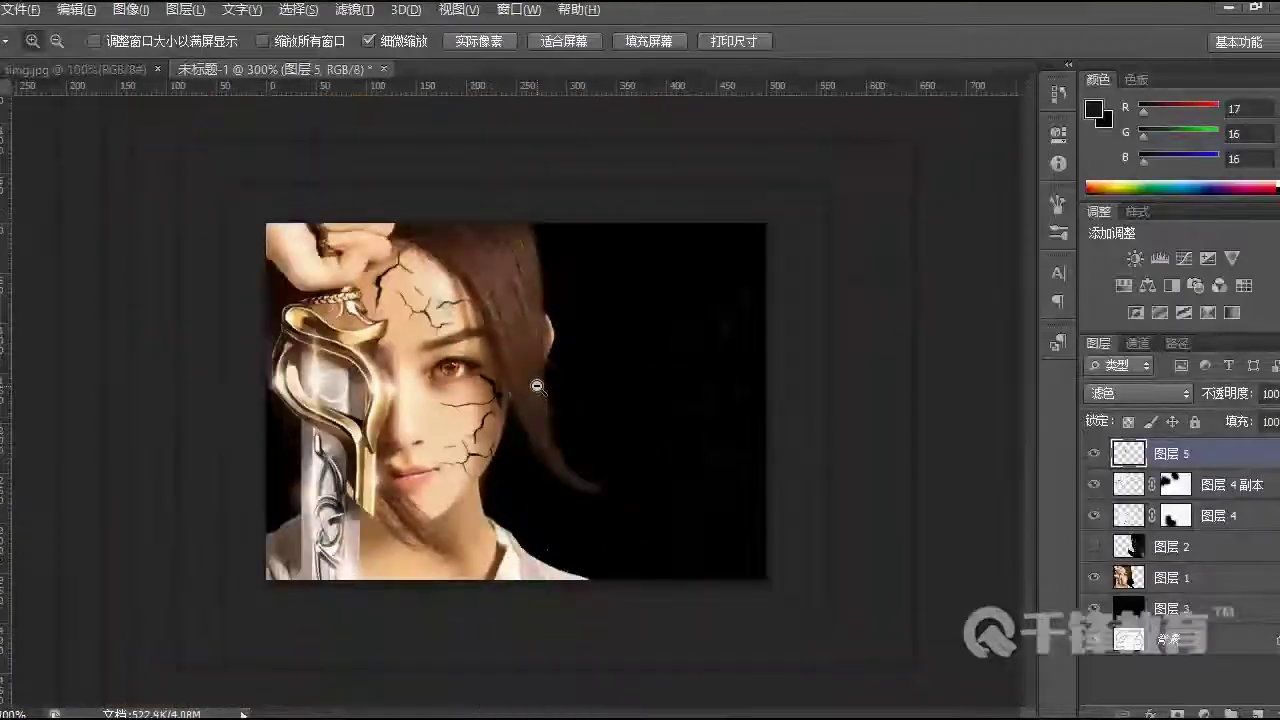
{"action": "left_click", "coordinate": [531, 380], "text": "alt"}
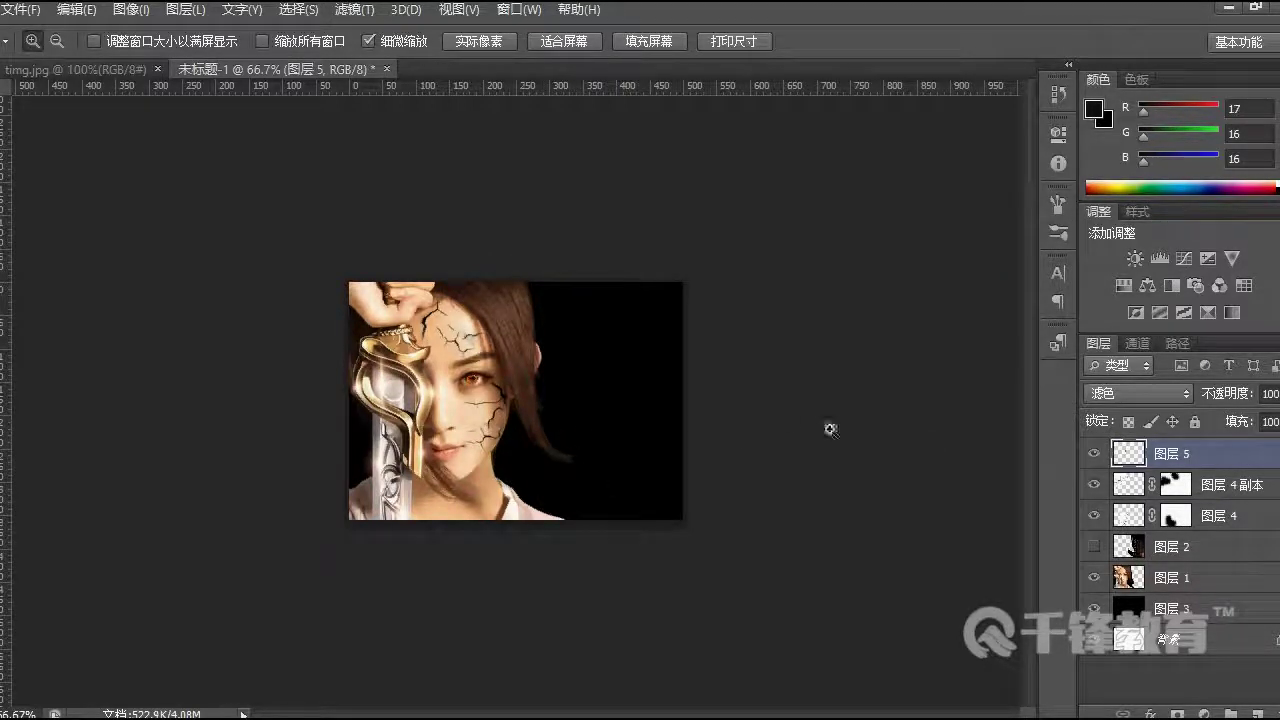
{"action": "left_click", "coordinate": [20, 9]}
{"action": "left_click", "coordinate": [40, 40]}
{"action": "left_click", "coordinate": [655, 195]}
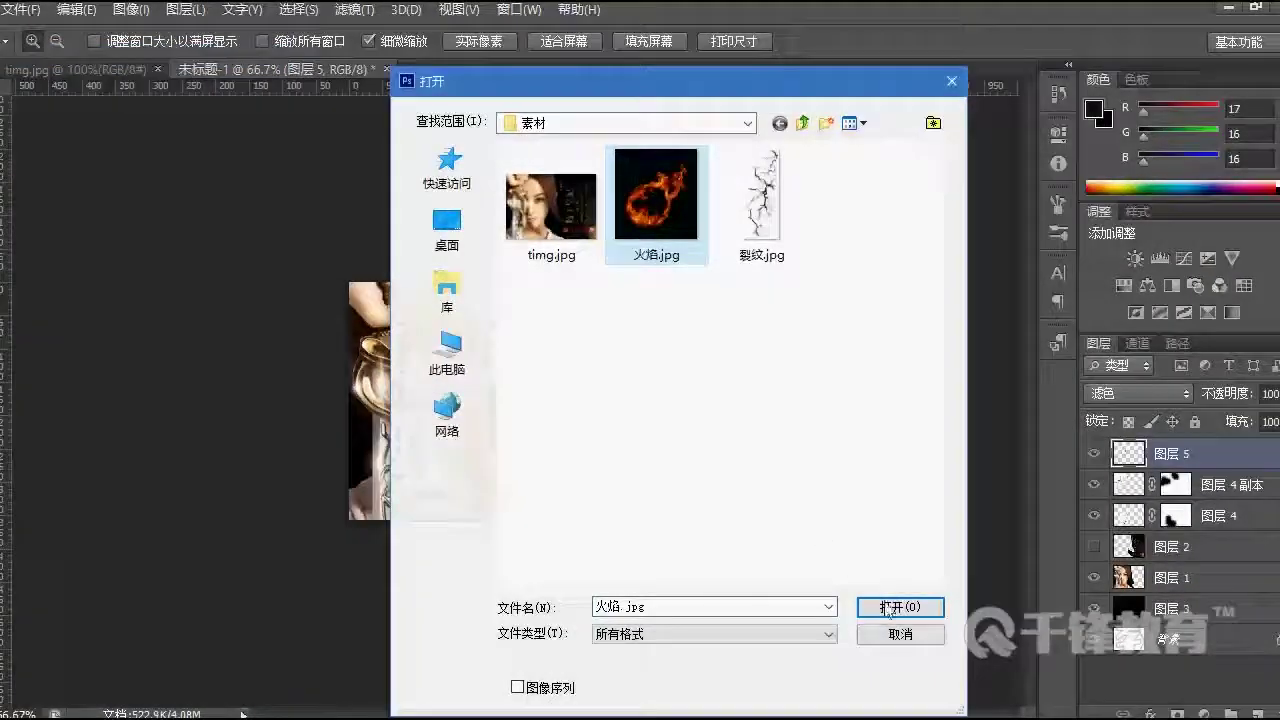
{"action": "left_click", "coordinate": [896, 605]}
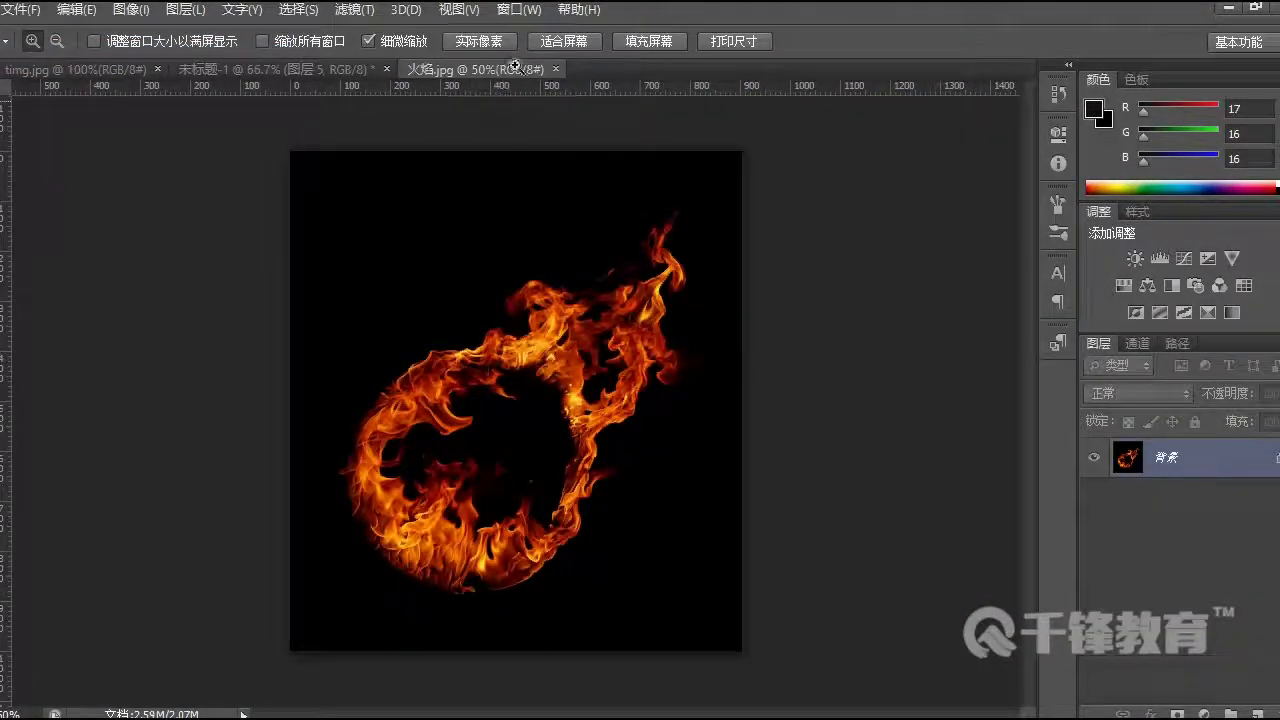
{"action": "left_click_drag", "start_coordinate": [515, 70], "coordinate": [599, 181]}
Step: Copy the whole flame image into the portrait document as a new top layer and close 火焰.jpg
{"action": "key", "text": "v"}
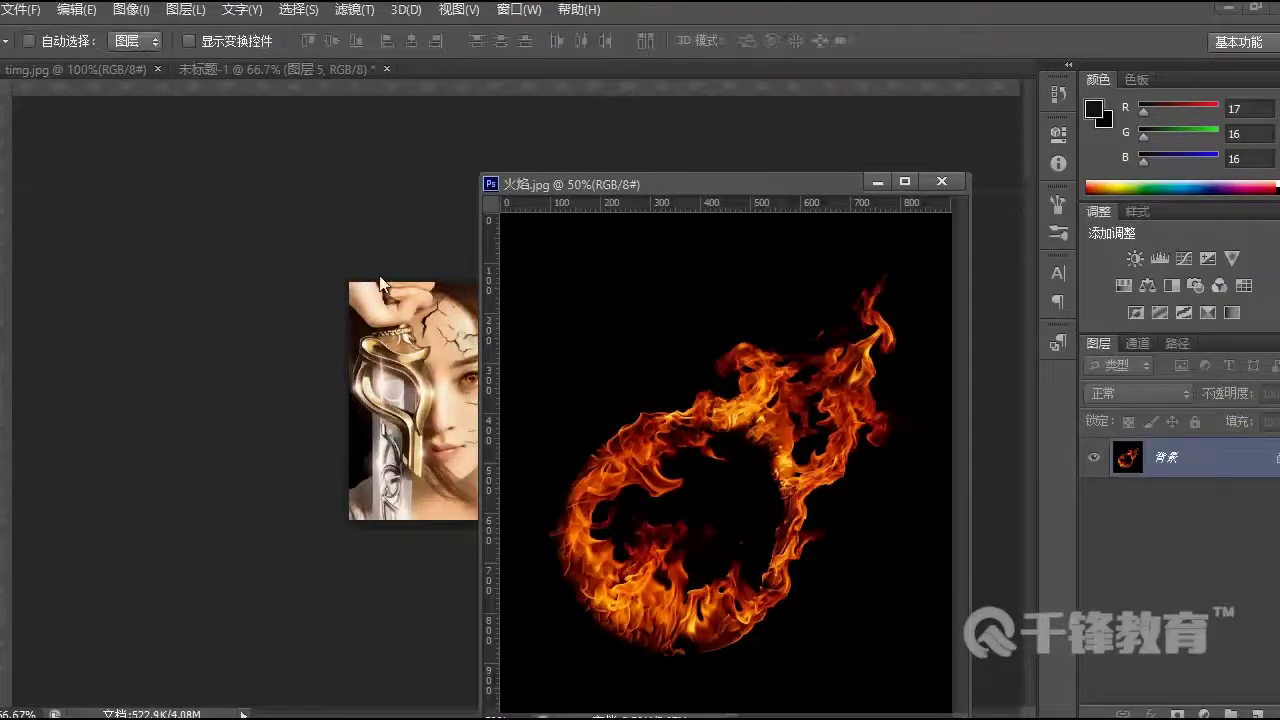
{"action": "left_click_drag", "start_coordinate": [787, 410], "coordinate": [400, 390]}
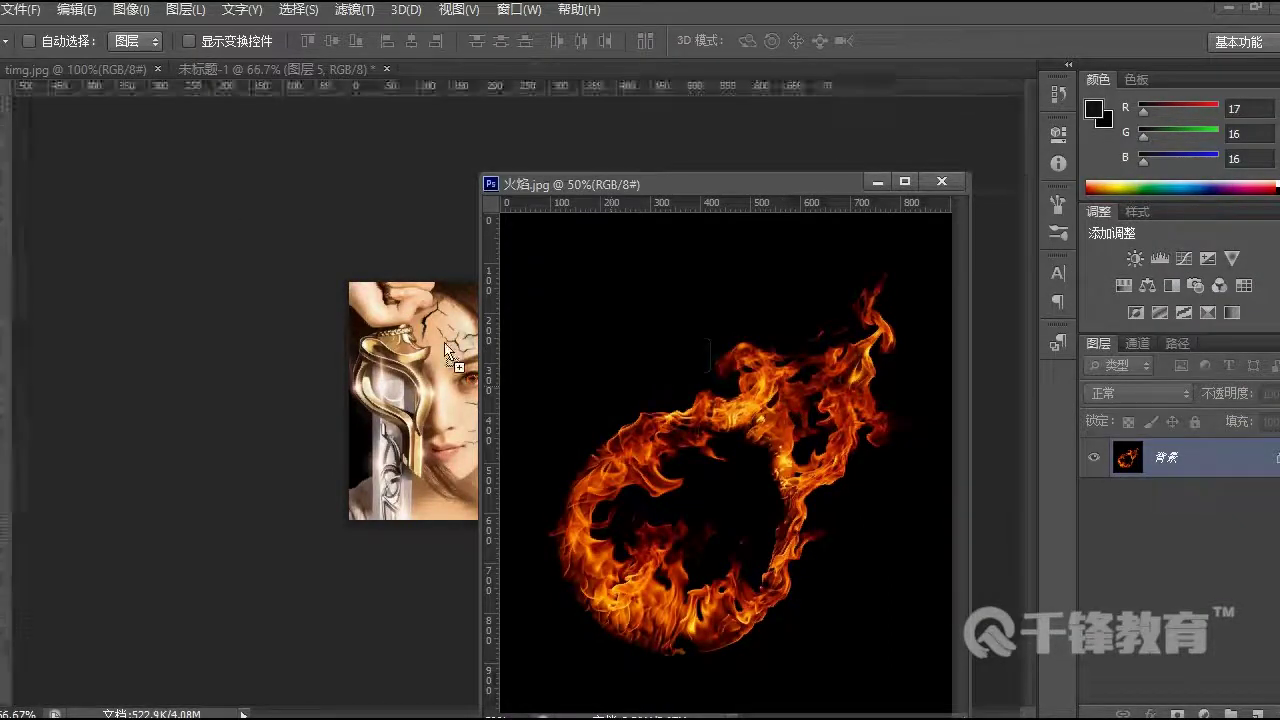
{"action": "left_click", "coordinate": [942, 183]}
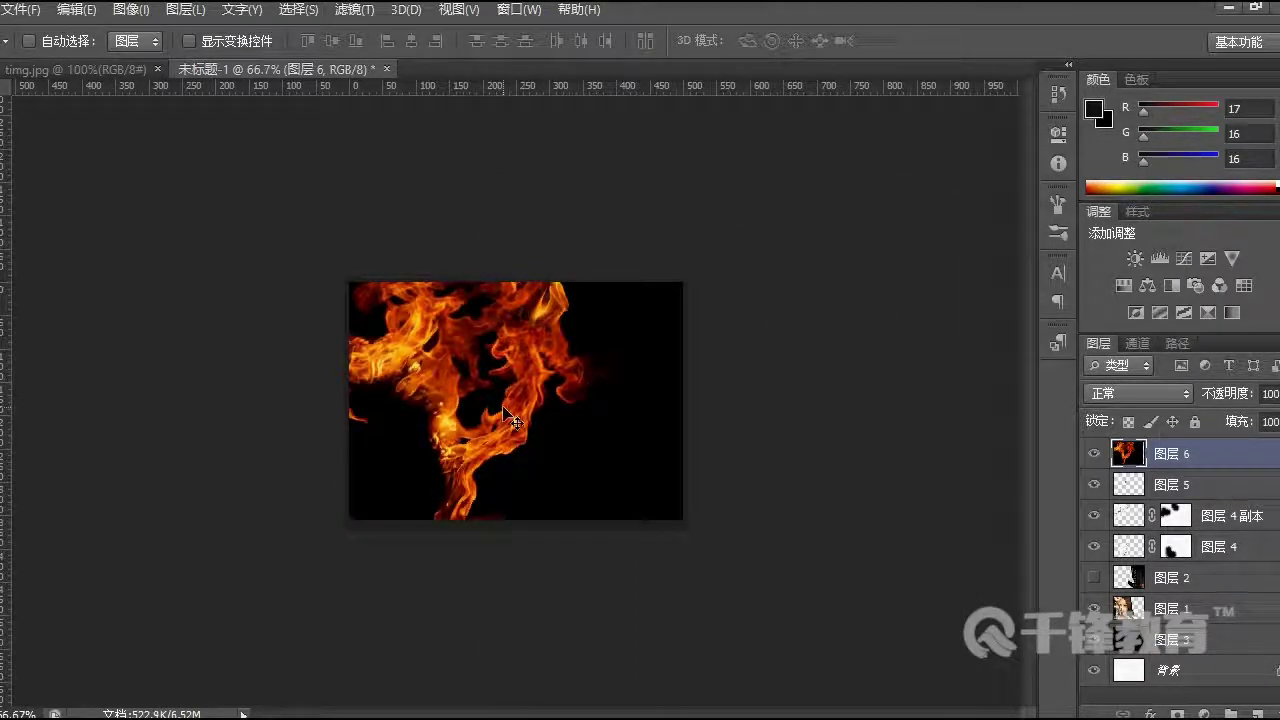
Step: Scale the flame on 图层 6 to about 66% and position it across the lower part of the portrait
{"action": "left_click_drag", "start_coordinate": [557, 409], "coordinate": [606, 372]}
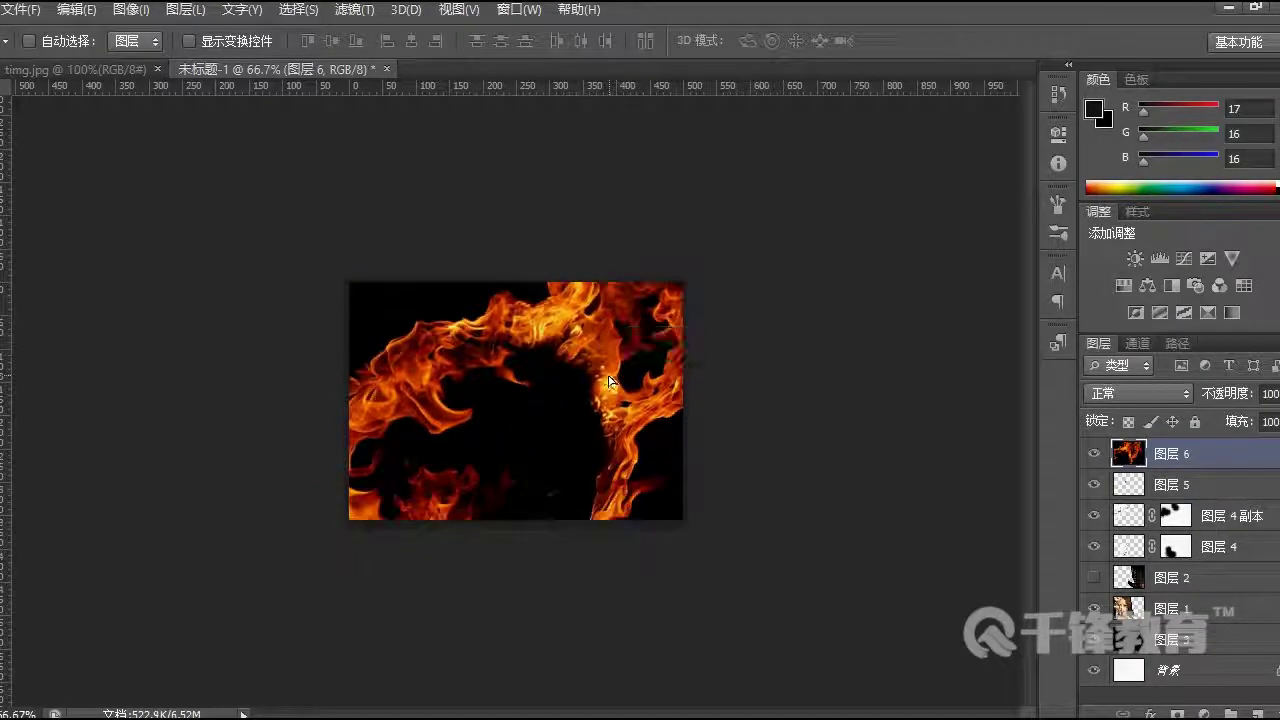
{"action": "key", "text": "ctrl+t"}
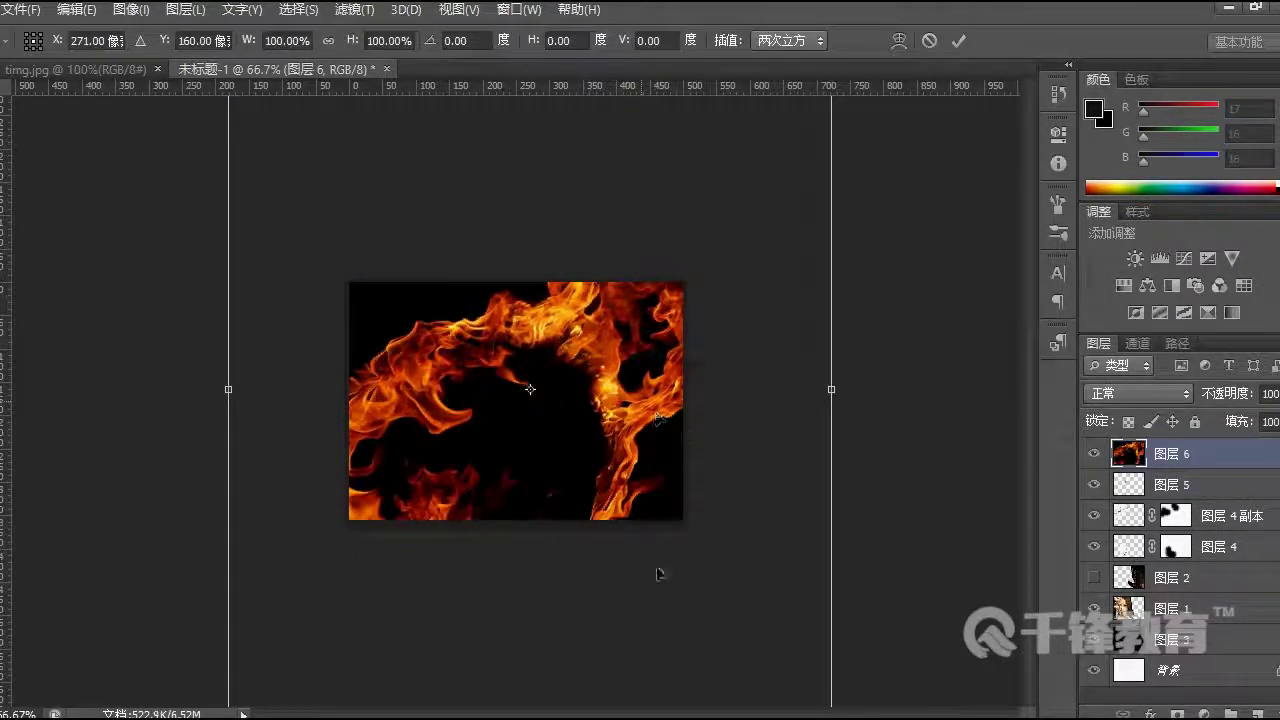
{"action": "left_click_drag", "start_coordinate": [660, 571], "coordinate": [651, 369]}
{"action": "left_click_drag", "start_coordinate": [828, 524], "coordinate": [534, 202]}
{"action": "left_click_drag", "start_coordinate": [477, 150], "coordinate": [683, 528]}
{"action": "left_click_drag", "start_coordinate": [743, 568], "coordinate": [660, 482]}
{"action": "left_click_drag", "start_coordinate": [611, 307], "coordinate": [588, 360]}
{"action": "left_click_drag", "start_coordinate": [640, 540], "coordinate": [740, 652]}
{"action": "left_click_drag", "start_coordinate": [625, 450], "coordinate": [546, 429]}
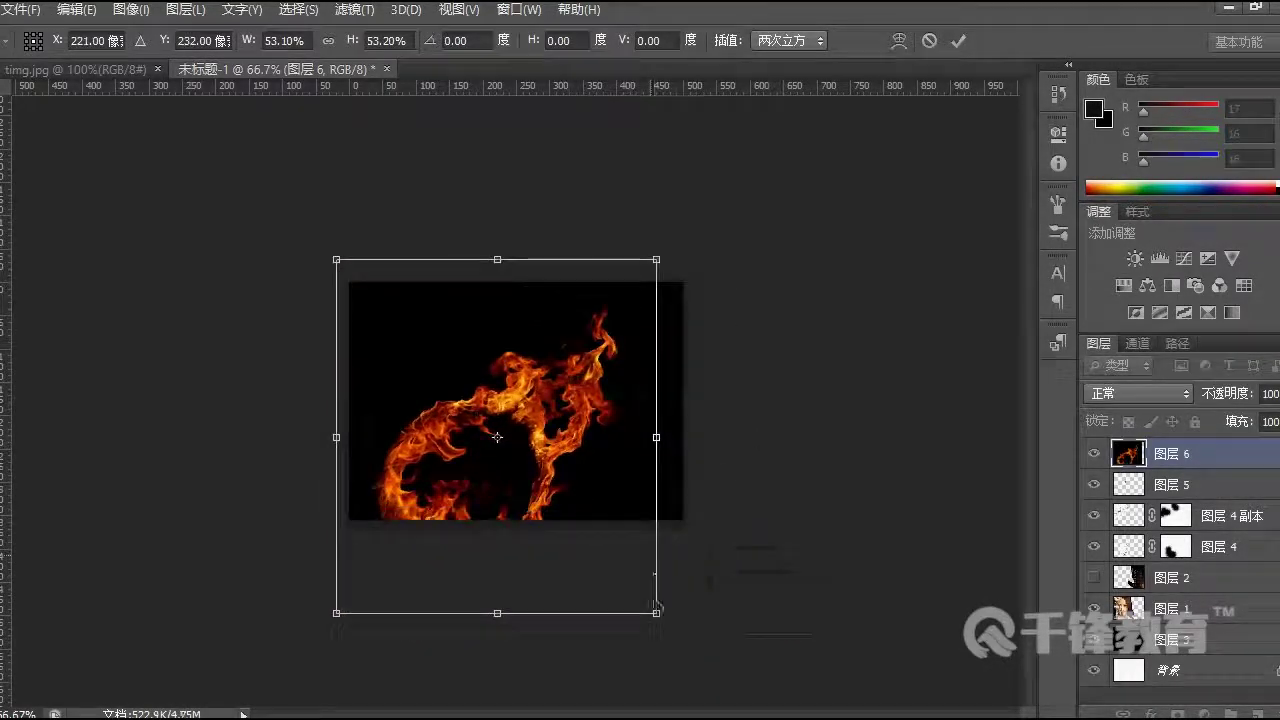
{"action": "left_click_drag", "start_coordinate": [656, 612], "coordinate": [734, 690]}
{"action": "left_click_drag", "start_coordinate": [601, 440], "coordinate": [558, 437]}
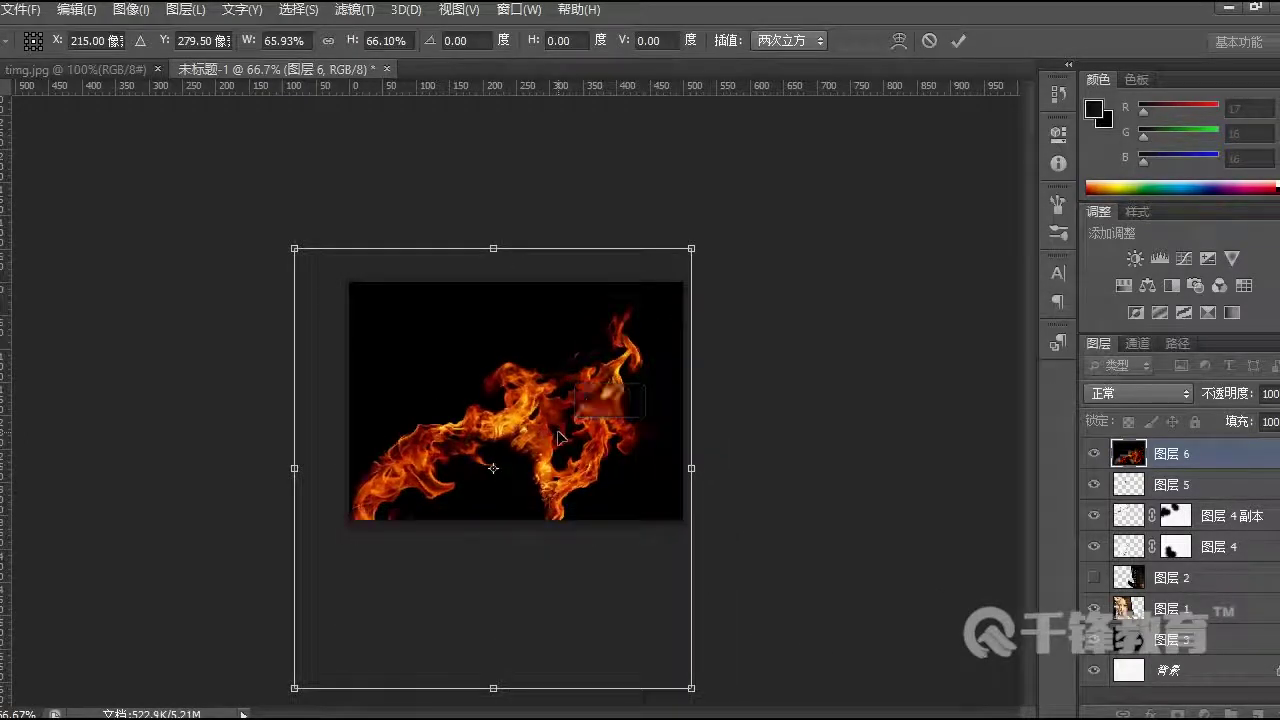
{"action": "key", "text": "Return"}
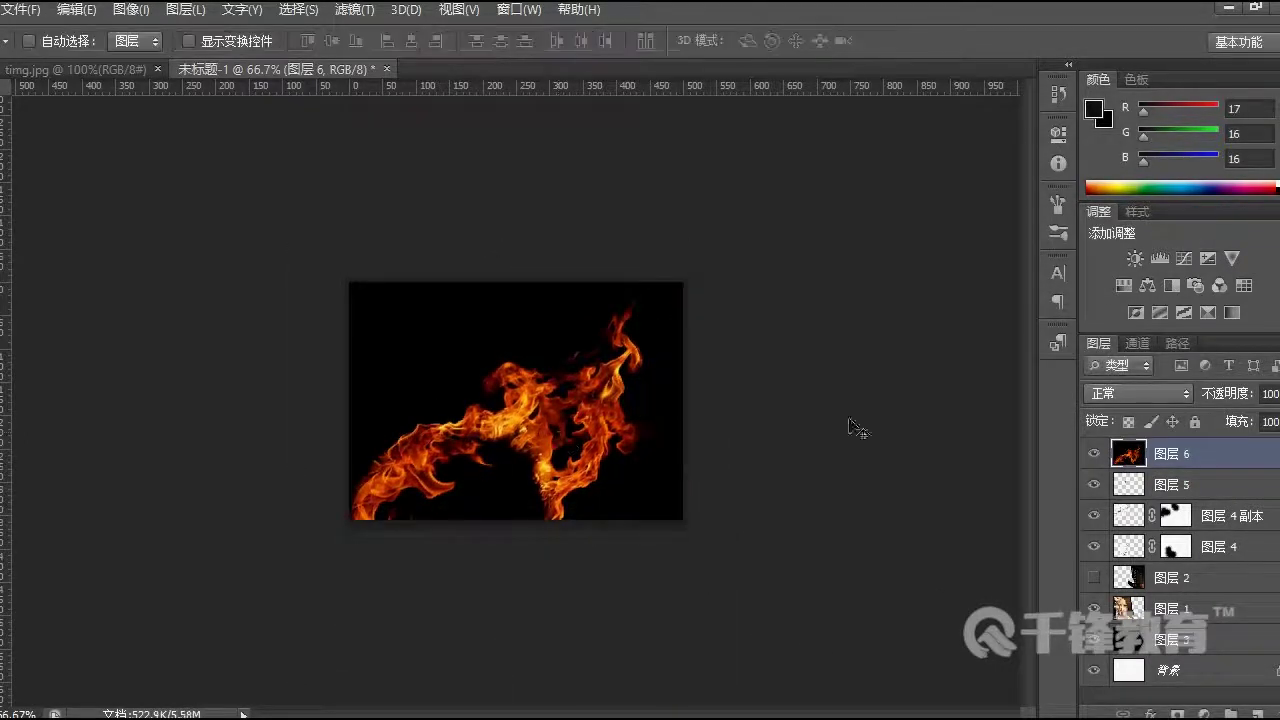
Step: Set the blend mode of 图层 6 to 滤色 and move the flames down beside the neck and shoulder
{"action": "left_click", "coordinate": [1140, 393]}
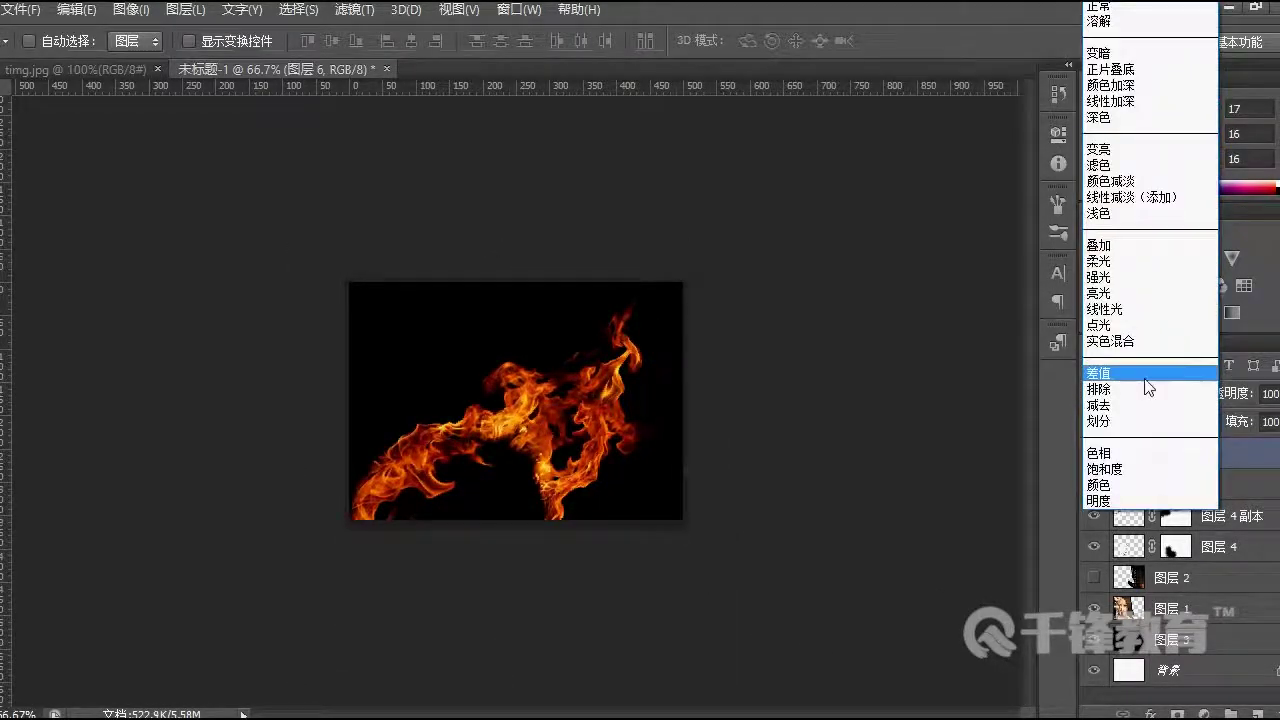
{"action": "left_click", "coordinate": [1121, 166]}
{"action": "left_click_drag", "start_coordinate": [556, 410], "coordinate": [550, 448]}
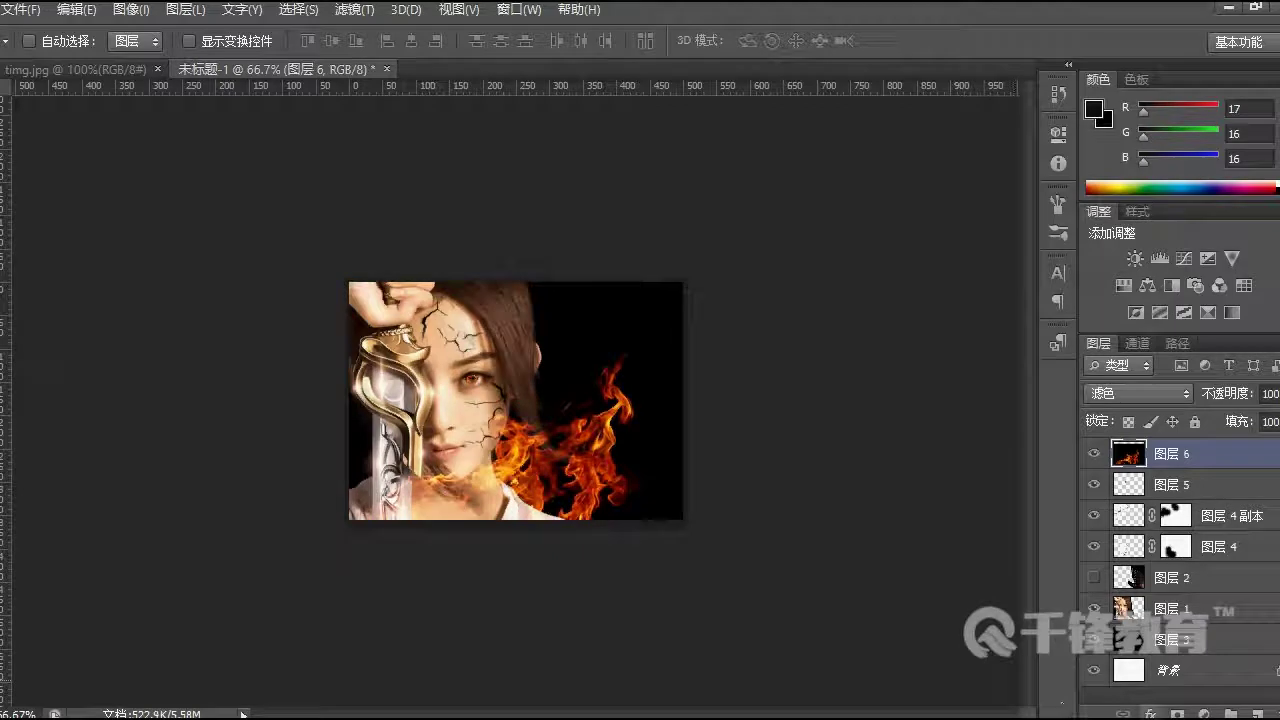
Step: Add a layer mask to 图层 6 and brush away the flames over the sword, chin and neck
{"action": "left_click", "coordinate": [1178, 713]}
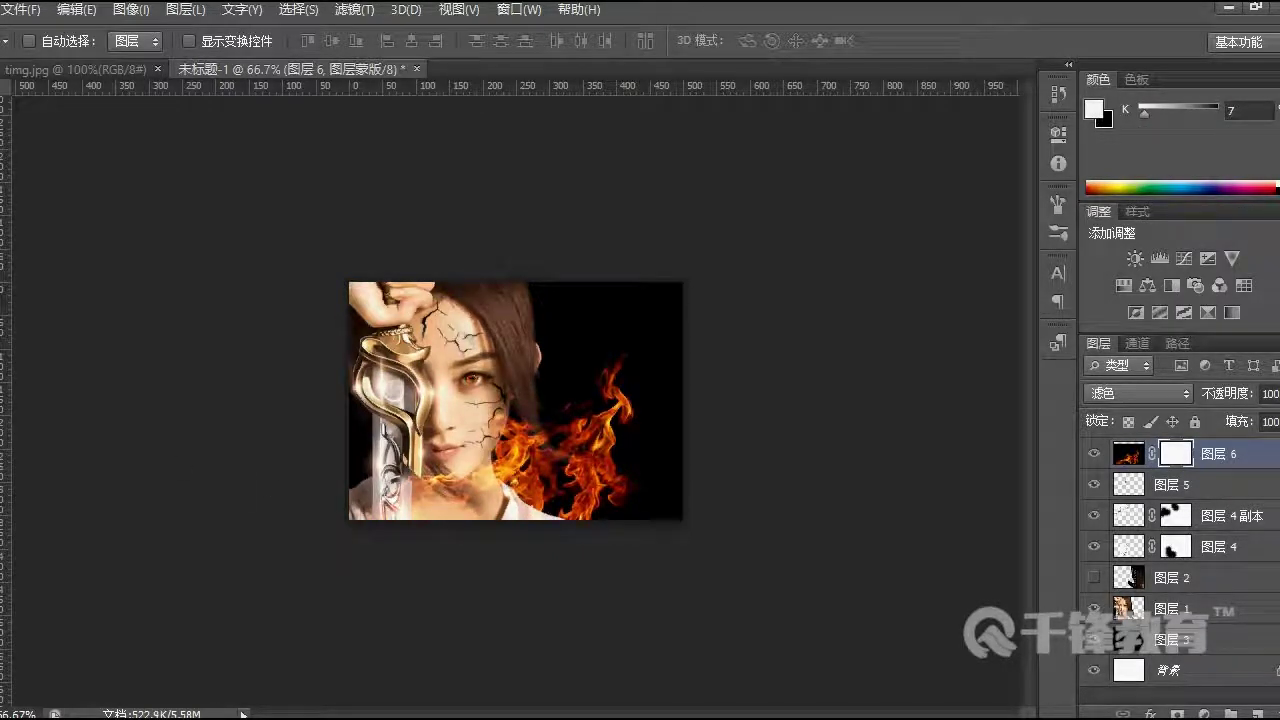
{"action": "key", "text": "b"}
{"action": "mouse_move", "coordinate": [386, 498]}
{"action": "left_mouse_down"}
{"action": "mouse_move", "coordinate": [441, 510]}
{"action": "mouse_move", "coordinate": [399, 493]}
{"action": "mouse_move", "coordinate": [414, 510]}
{"action": "mouse_move", "coordinate": [471, 487]}
{"action": "mouse_move", "coordinate": [452, 483]}
{"action": "mouse_move", "coordinate": [452, 422]}
{"action": "mouse_move", "coordinate": [480, 377]}
{"action": "mouse_move", "coordinate": [452, 406]}
{"action": "left_mouse_up"}
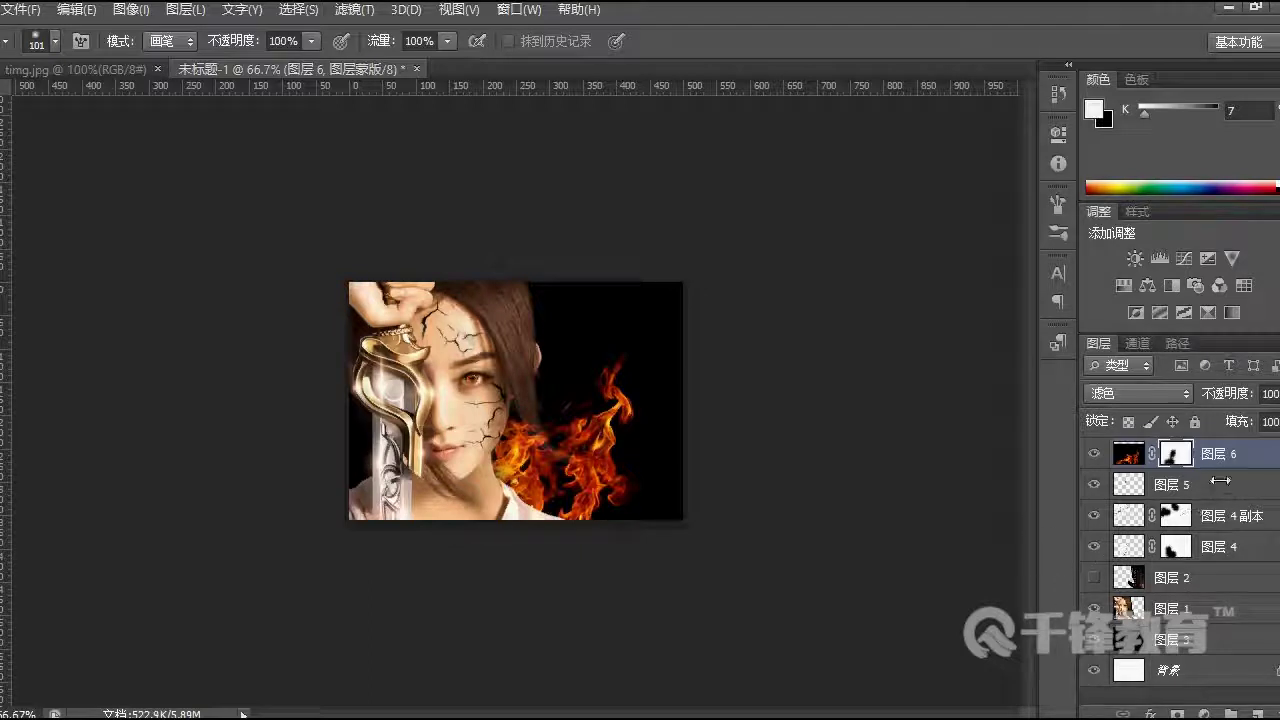
Step: Move 图层 6 directly beneath 图层 2, and make 图层 2 visible and active
{"action": "left_click_drag", "start_coordinate": [1228, 460], "coordinate": [1242, 570]}
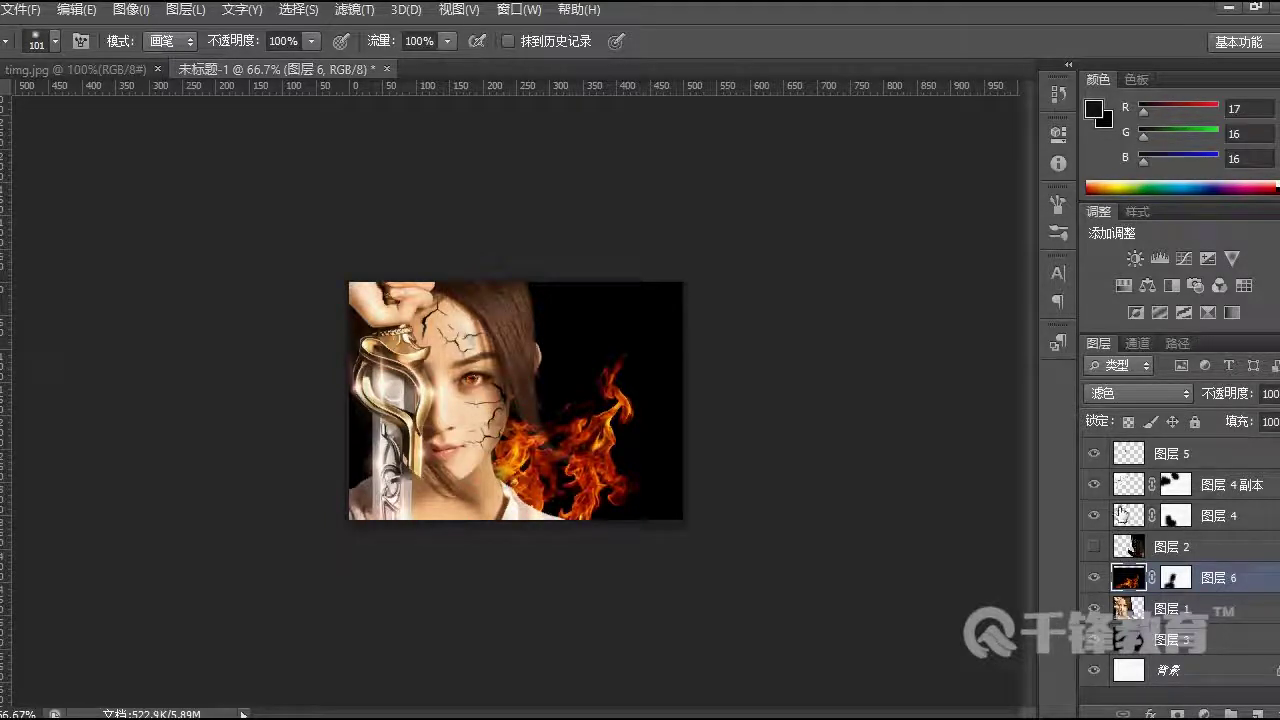
{"action": "left_click", "coordinate": [1093, 547]}
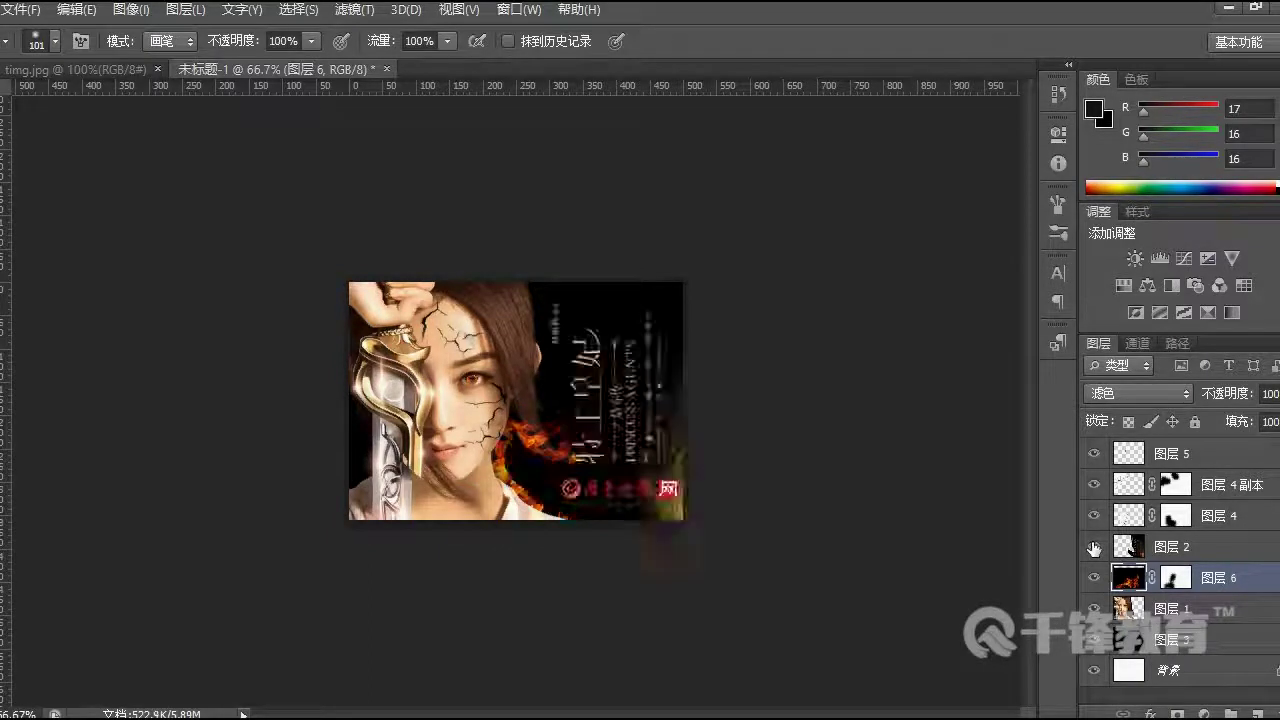
{"action": "left_click", "coordinate": [1165, 548]}
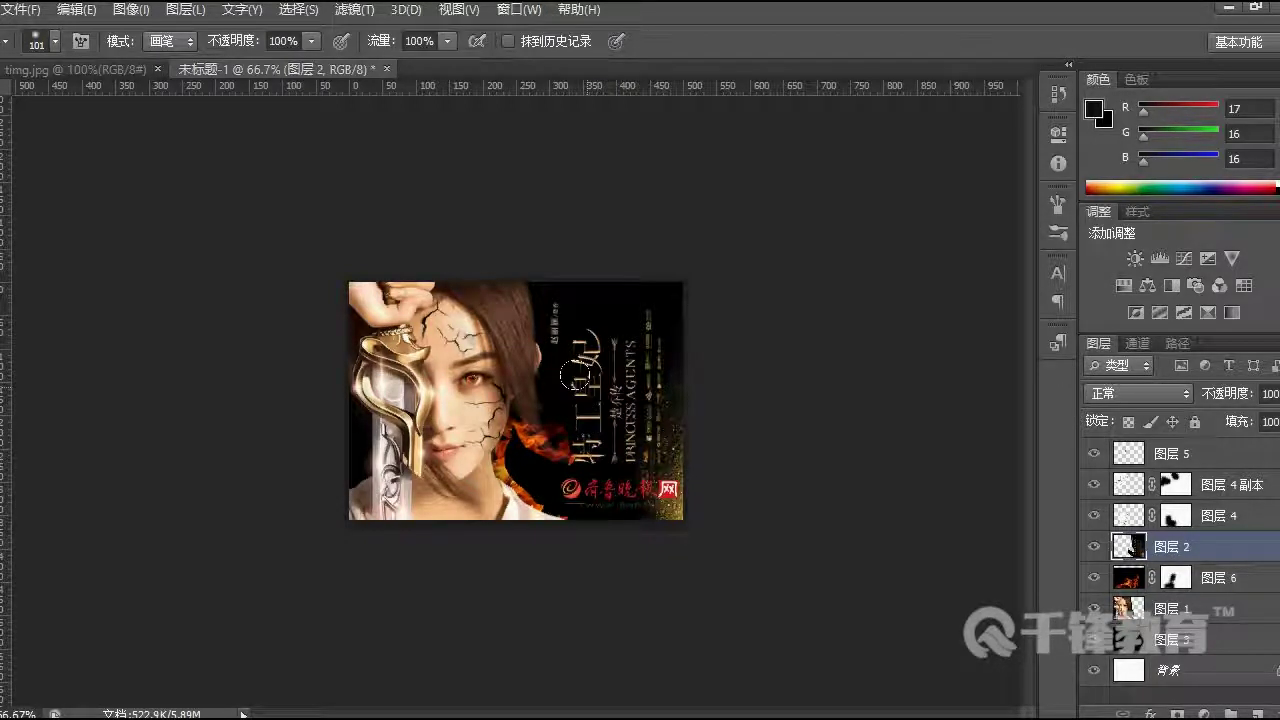
Step: Rotate the title artwork on 图层 2 about 90° clockwise and move it down into the lower part of the canvas
{"action": "key", "text": "ctrl+t"}
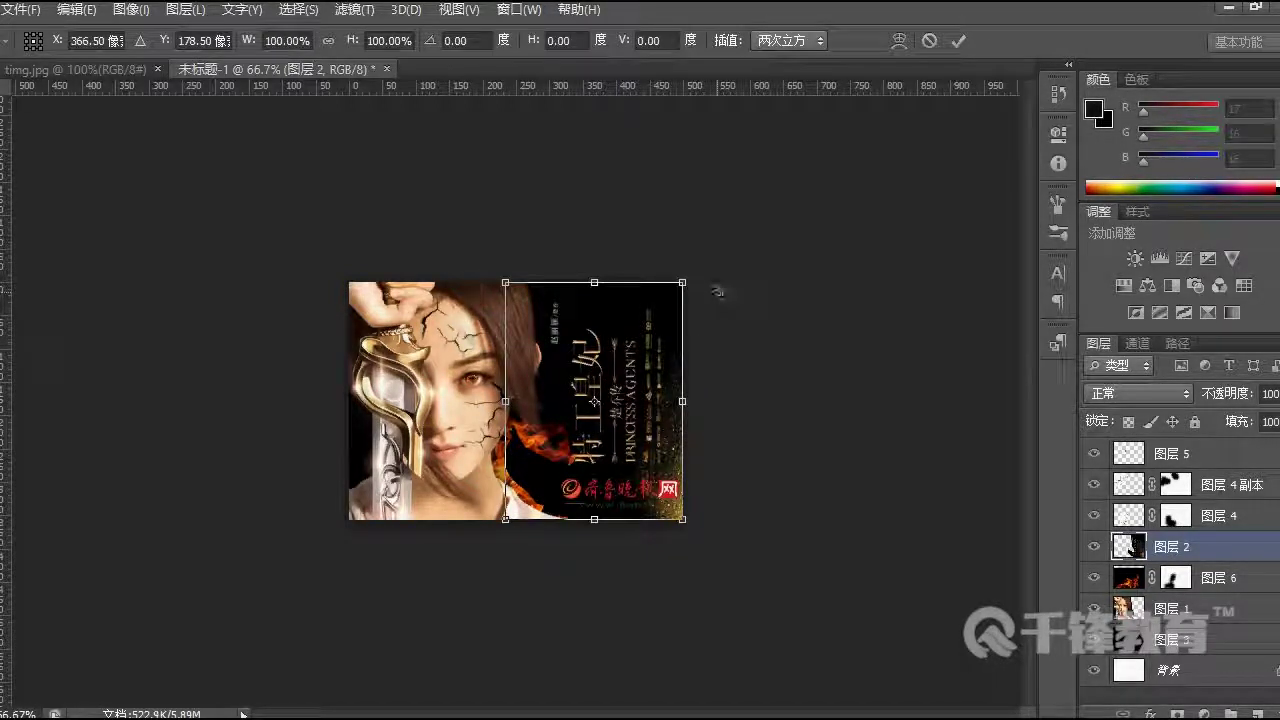
{"action": "left_click_drag", "start_coordinate": [718, 276], "coordinate": [716, 522]}
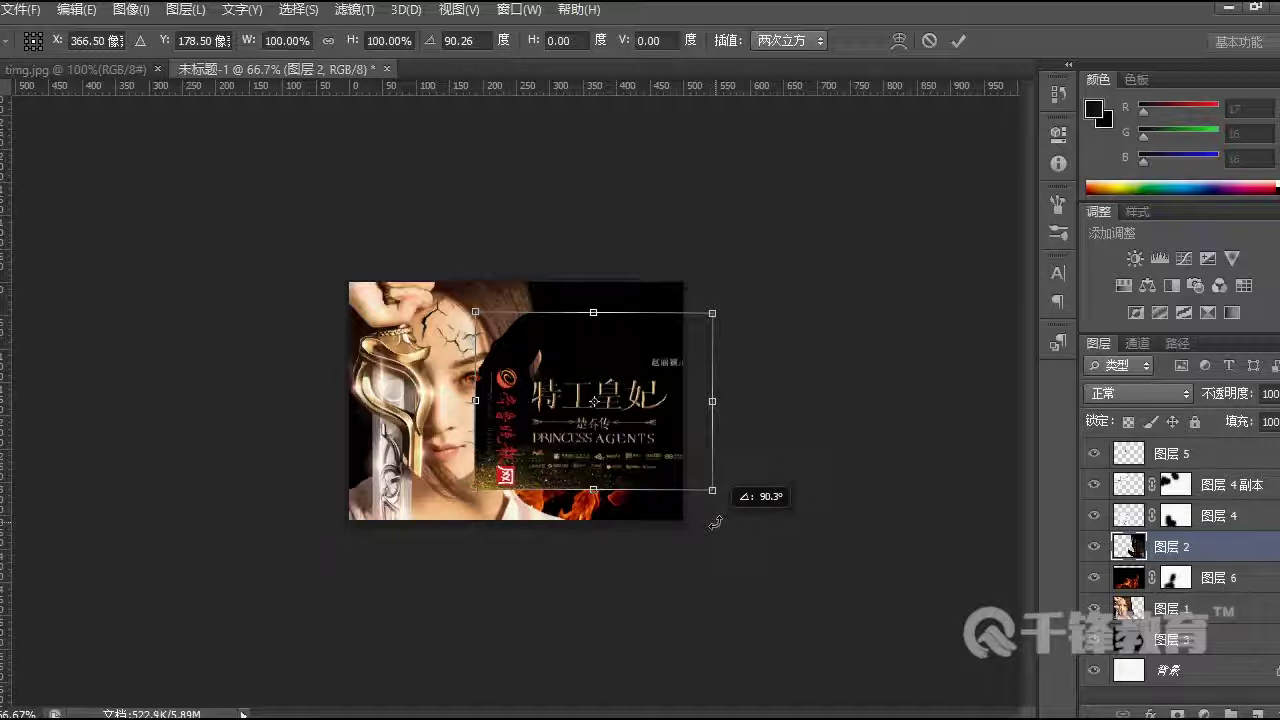
{"action": "left_click_drag", "start_coordinate": [632, 407], "coordinate": [633, 440]}
{"action": "key", "text": "Return"}
{"action": "key", "text": "b"}
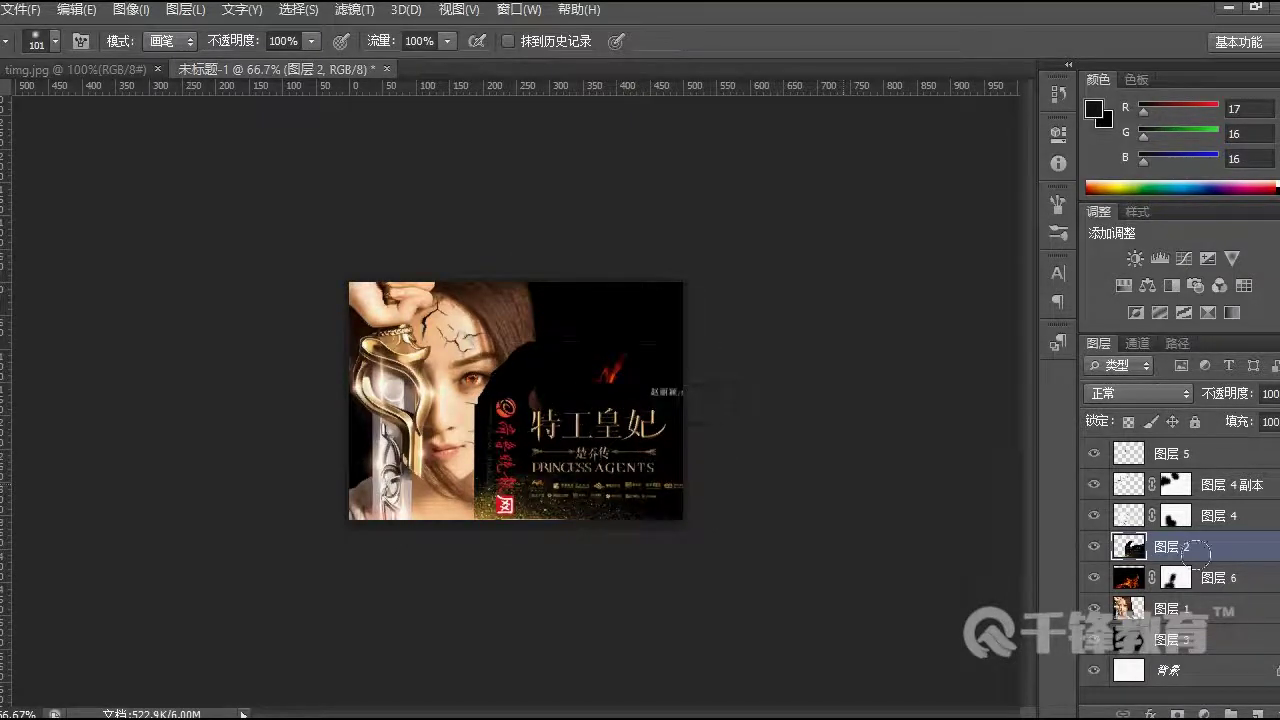
Step: Set the blend mode of 图层 2 to 滤色 and mask away the logo and small credit text around the title
{"action": "left_click", "coordinate": [1183, 396]}
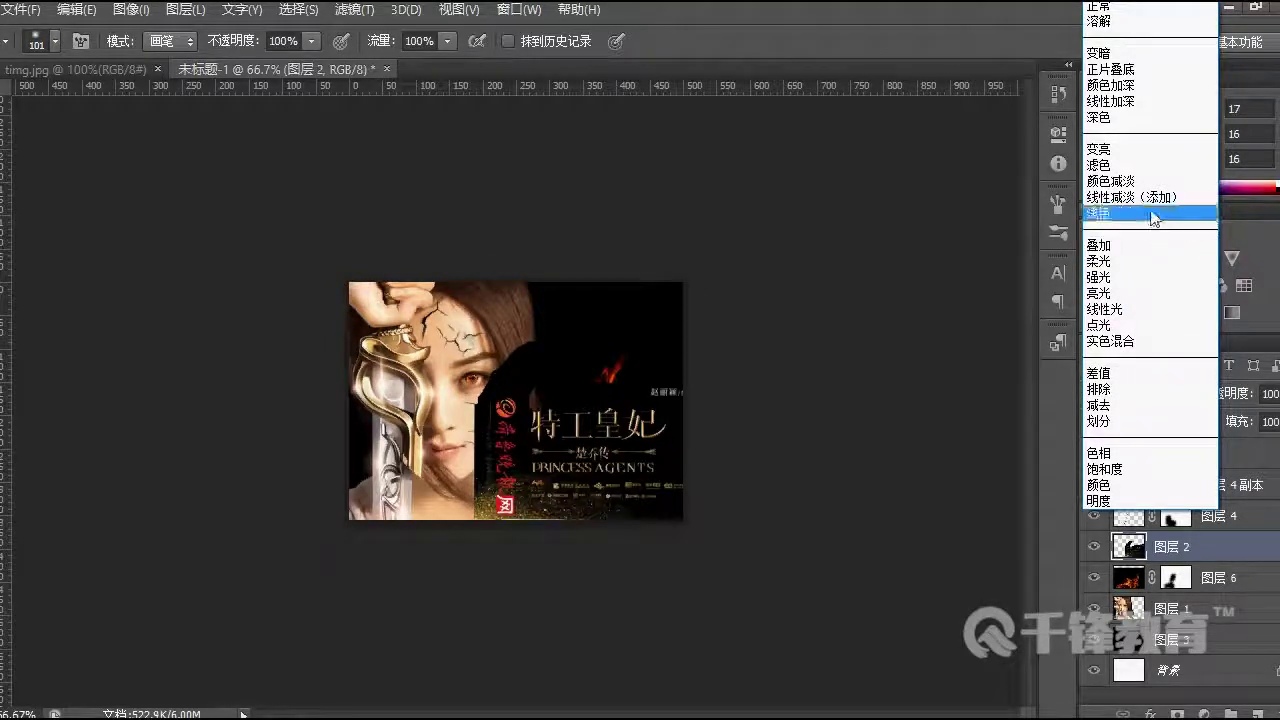
{"action": "left_click", "coordinate": [1110, 165]}
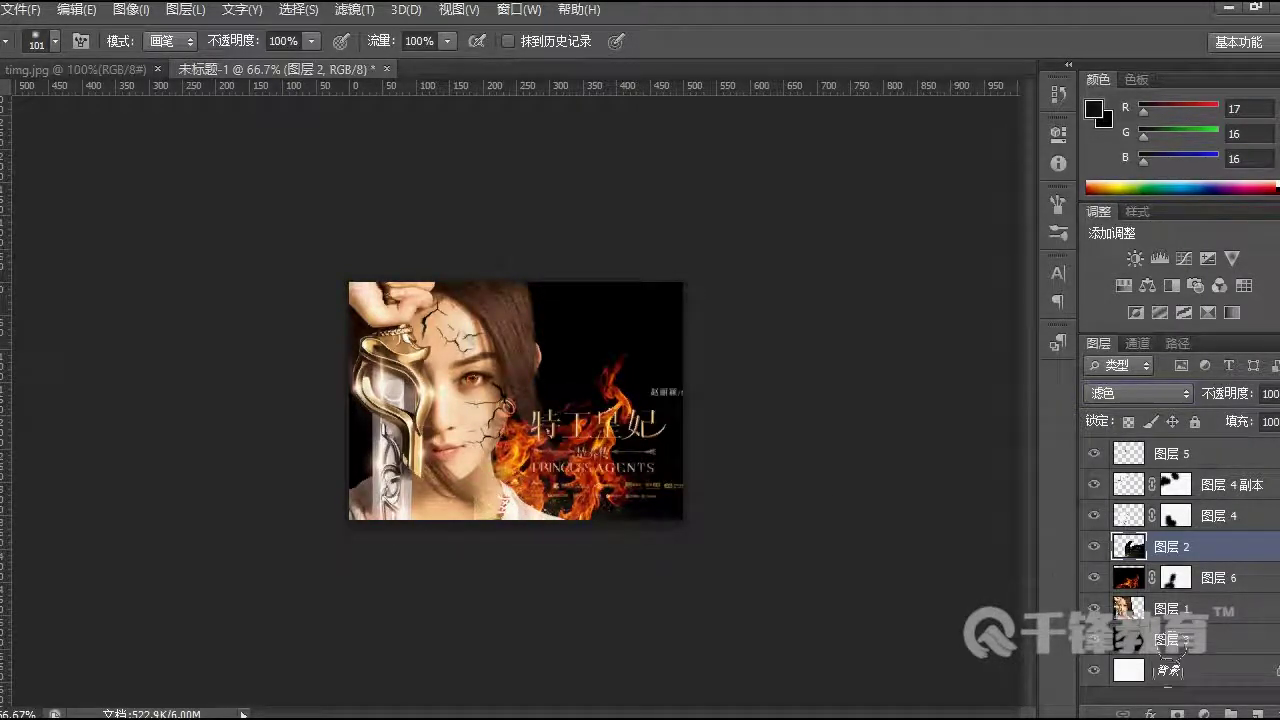
{"action": "left_click", "coordinate": [1177, 713]}
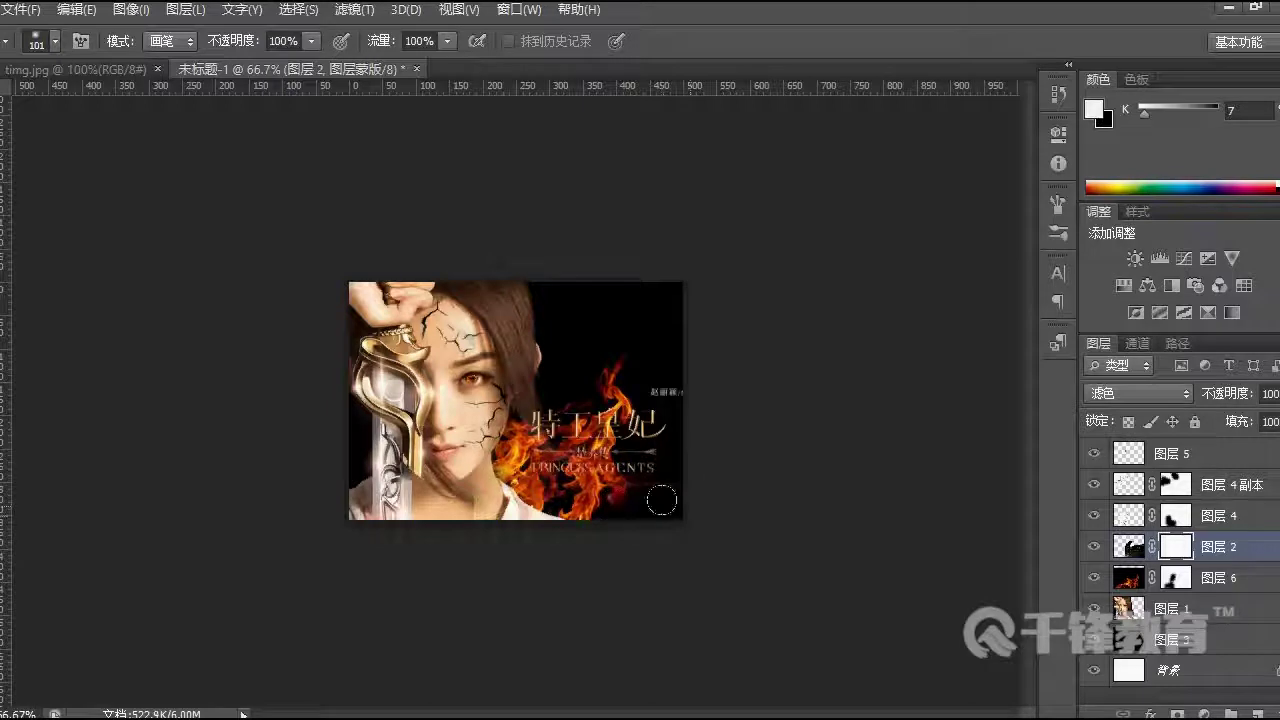
{"action": "left_click_drag", "start_coordinate": [660, 366], "coordinate": [657, 368]}
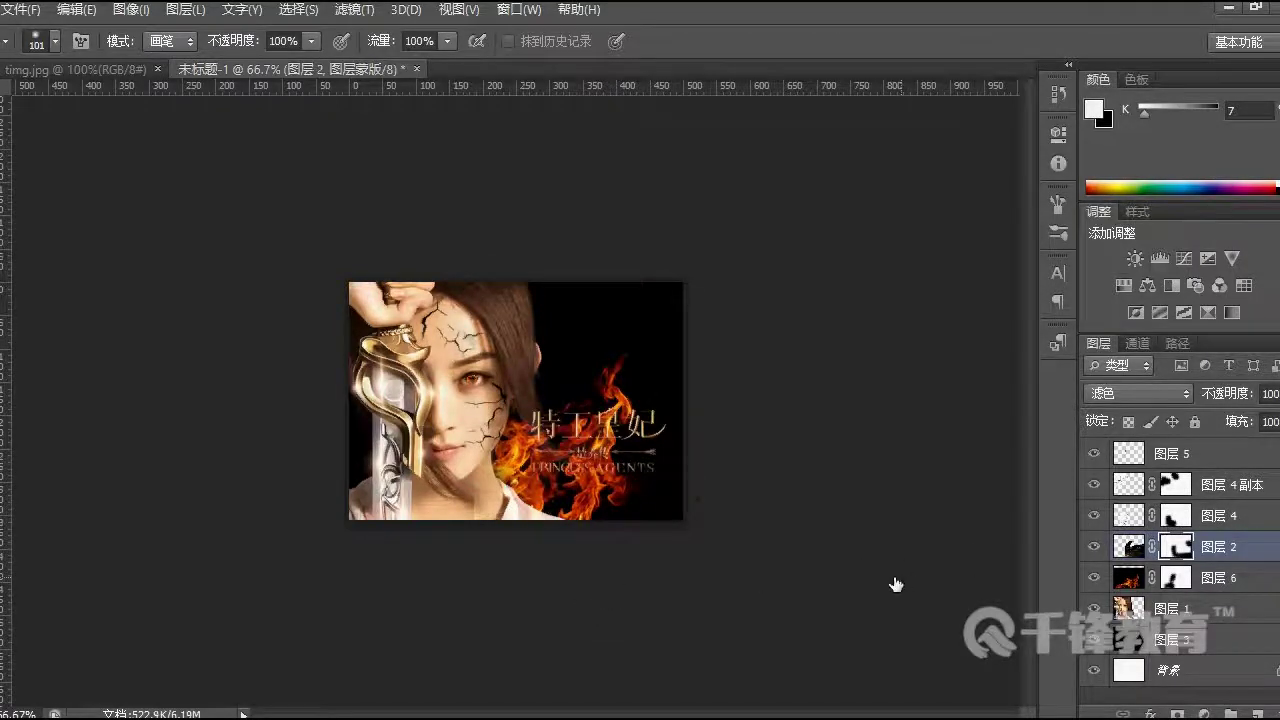
Step: Shift the title artwork slightly right and down, and brush more of its surroundings out on the 图层 2 mask
{"action": "key", "text": "v"}
{"action": "mouse_move", "coordinate": [622, 439]}
{"action": "left_mouse_down"}
{"action": "mouse_move", "coordinate": [634, 458]}
{"action": "mouse_move", "coordinate": [632, 442]}
{"action": "left_mouse_up"}
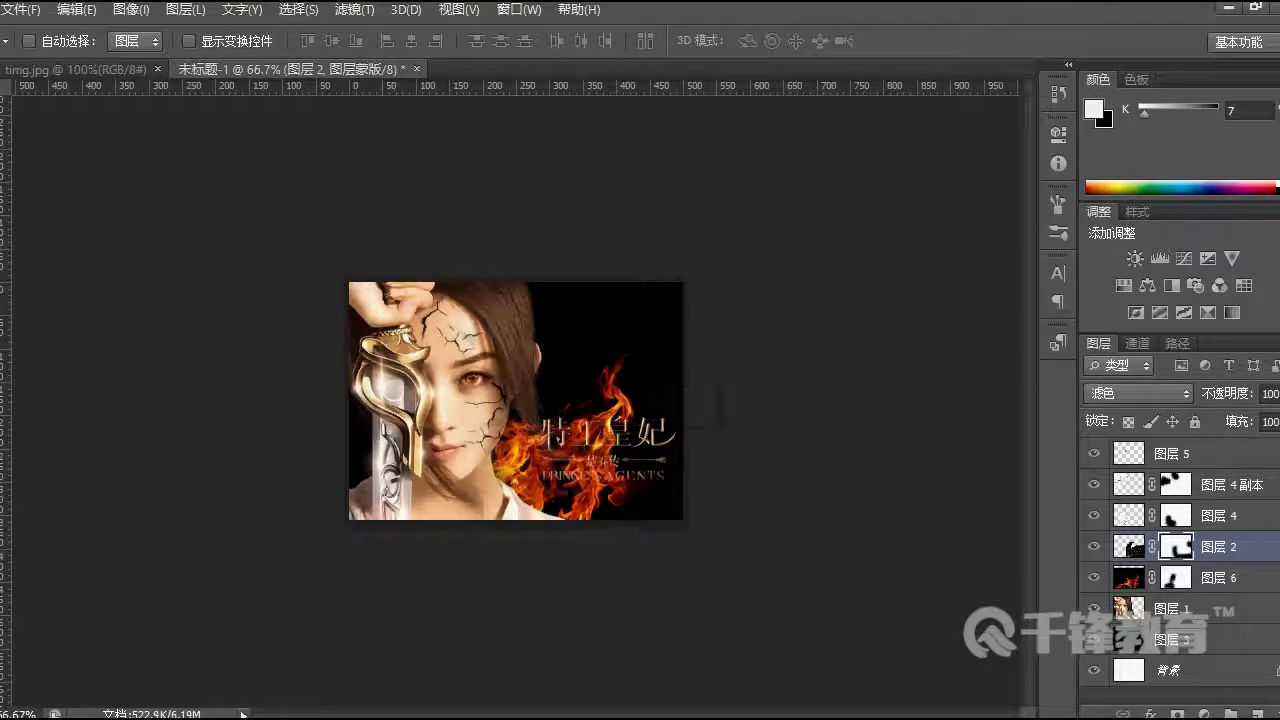
{"action": "key", "text": "b"}
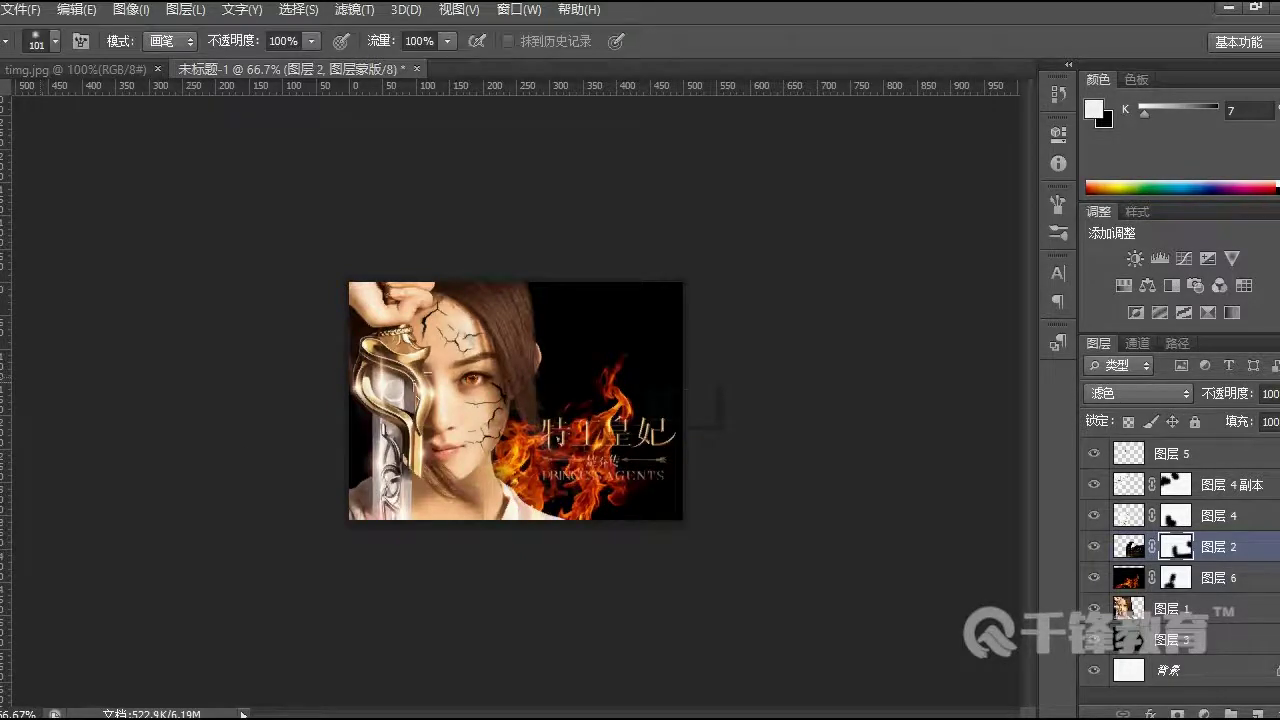
{"action": "left_click", "coordinate": [490, 371]}
{"action": "key", "text": "z"}
{"action": "left_click", "coordinate": [248, 507]}
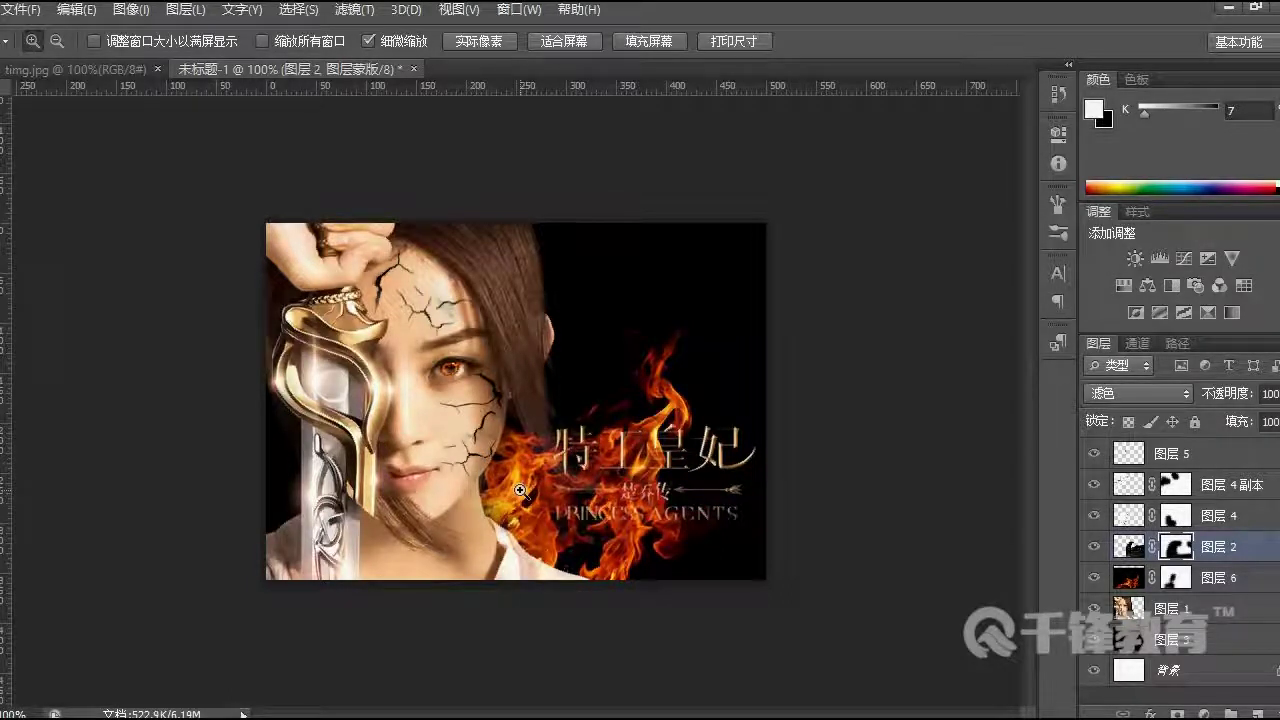
{"action": "left_click", "coordinate": [1112, 394]}
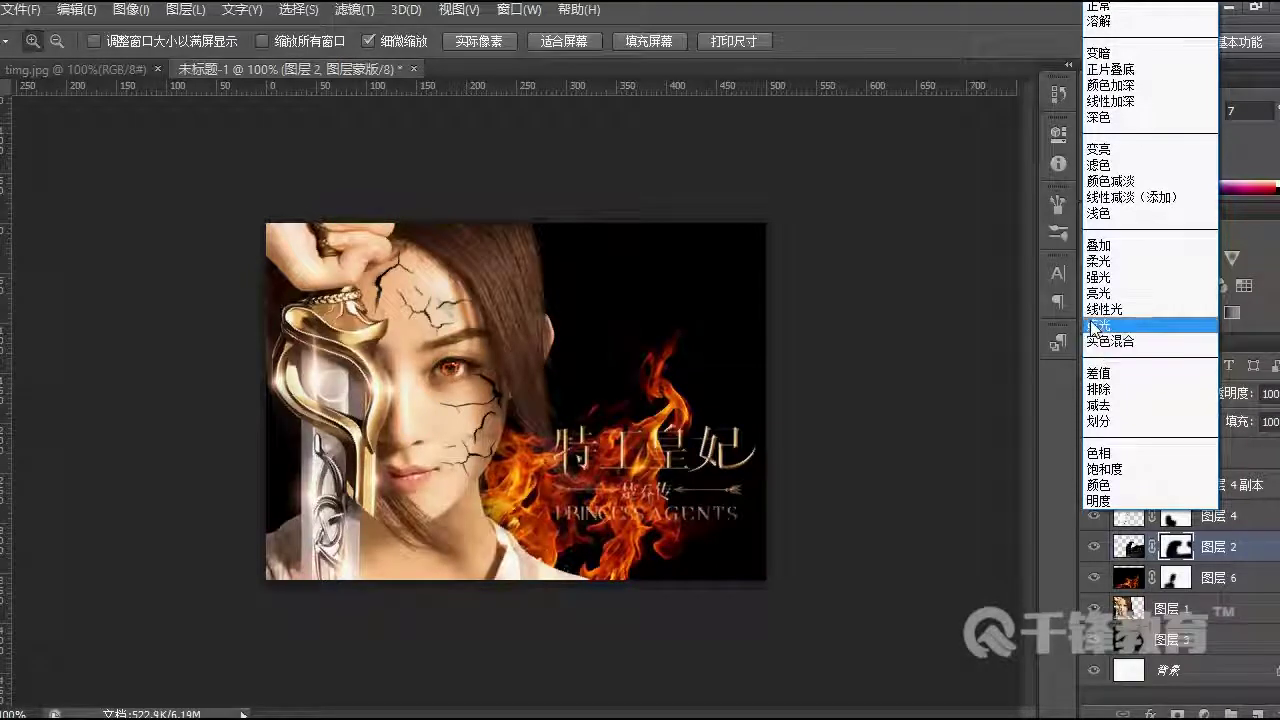
{"action": "left_click", "coordinate": [734, 319]}
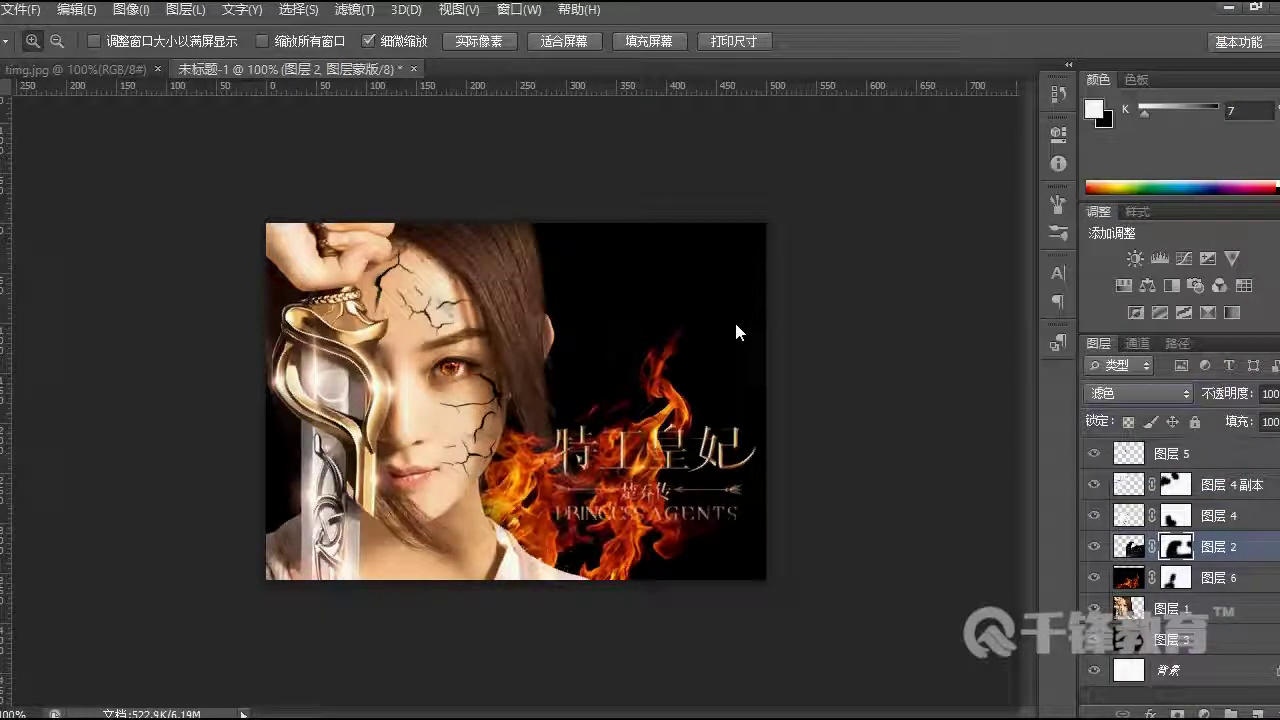